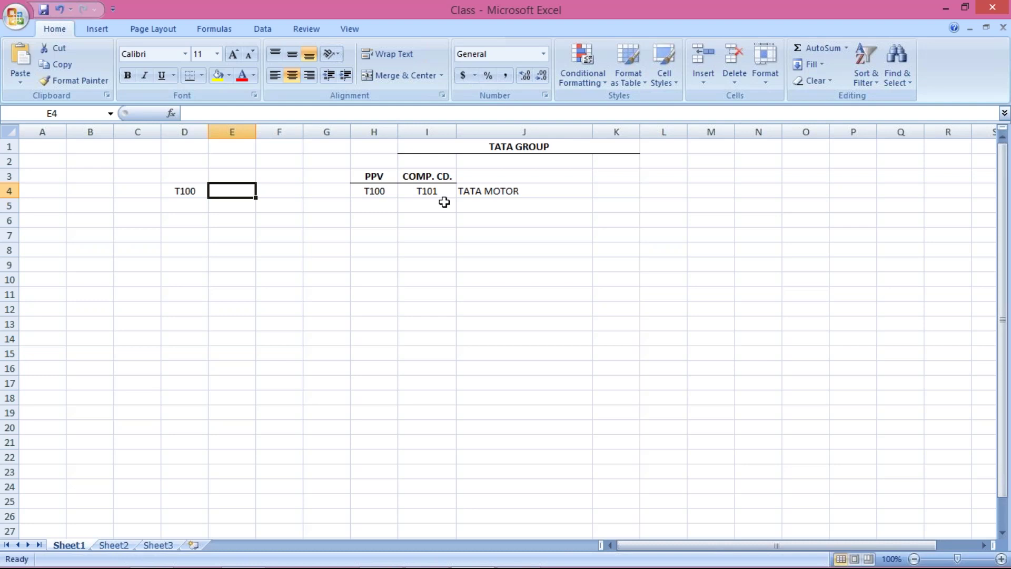
Clear T100 from cell D4 and enter T100 in cell B4 instead
{"action": "left_click", "coordinate": [180, 195]}
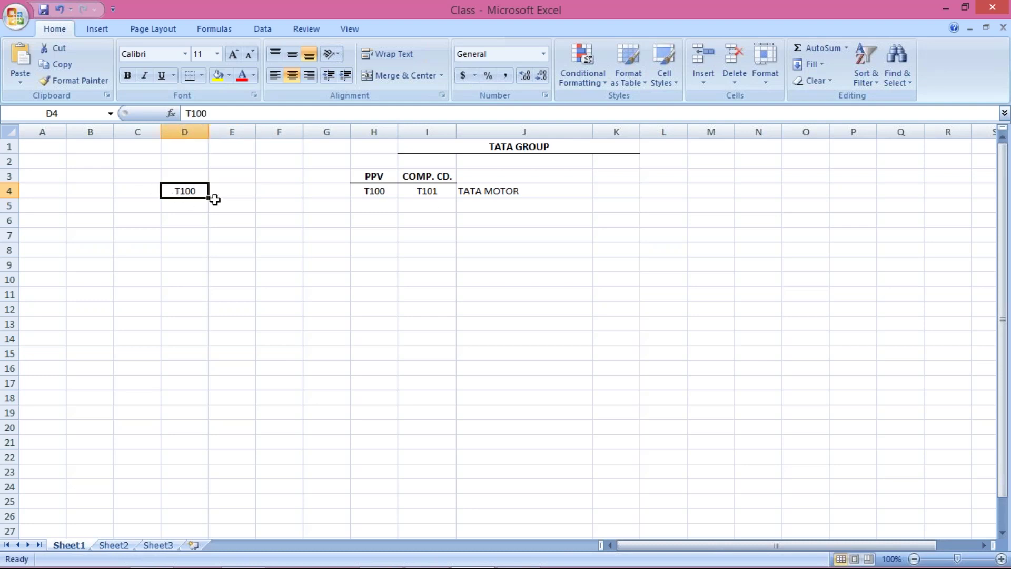
{"action": "left_click", "coordinate": [231, 190]}
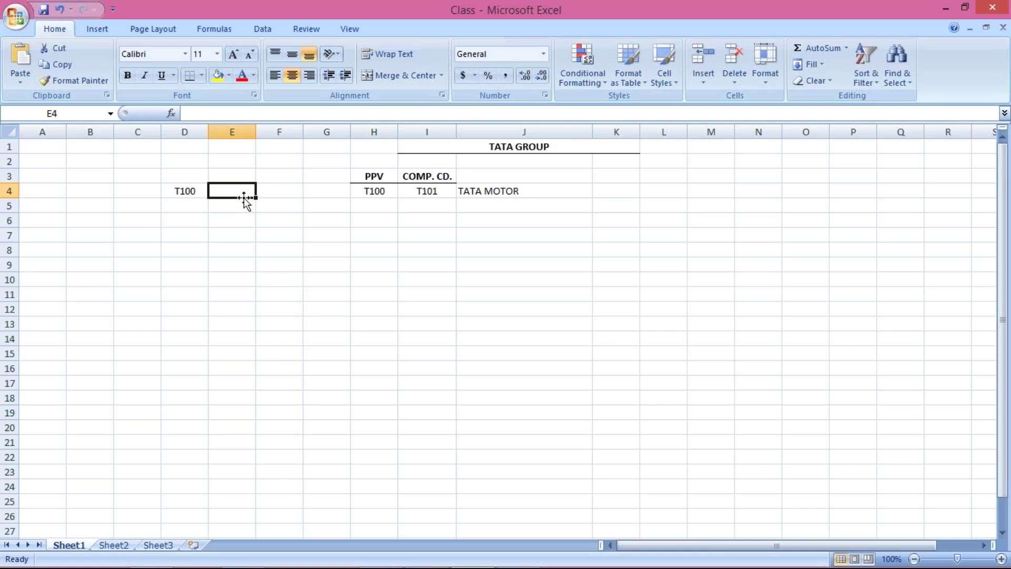
{"action": "left_click", "coordinate": [180, 189]}
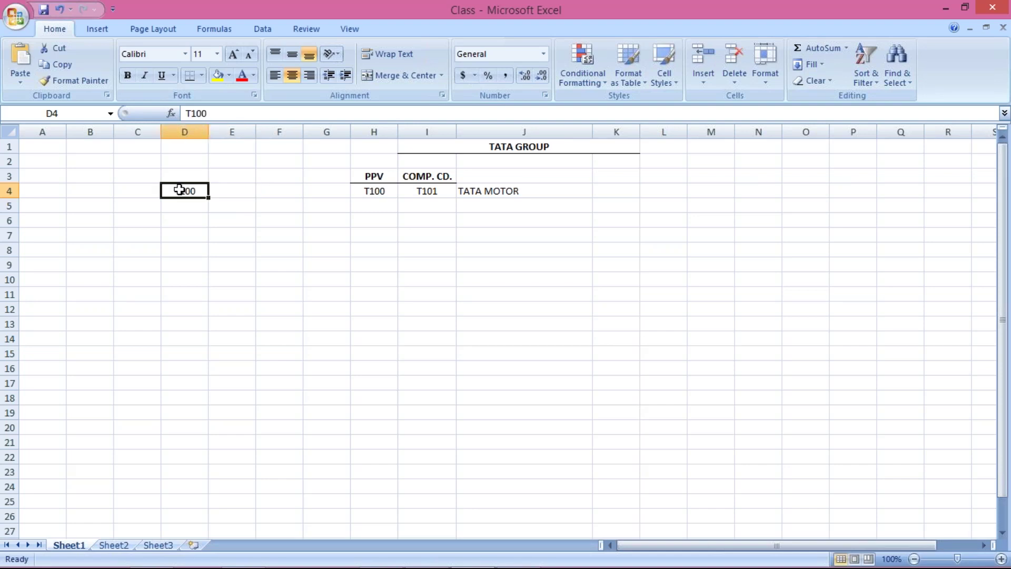
{"action": "key", "text": "Delete"}
{"action": "left_click", "coordinate": [91, 188]}
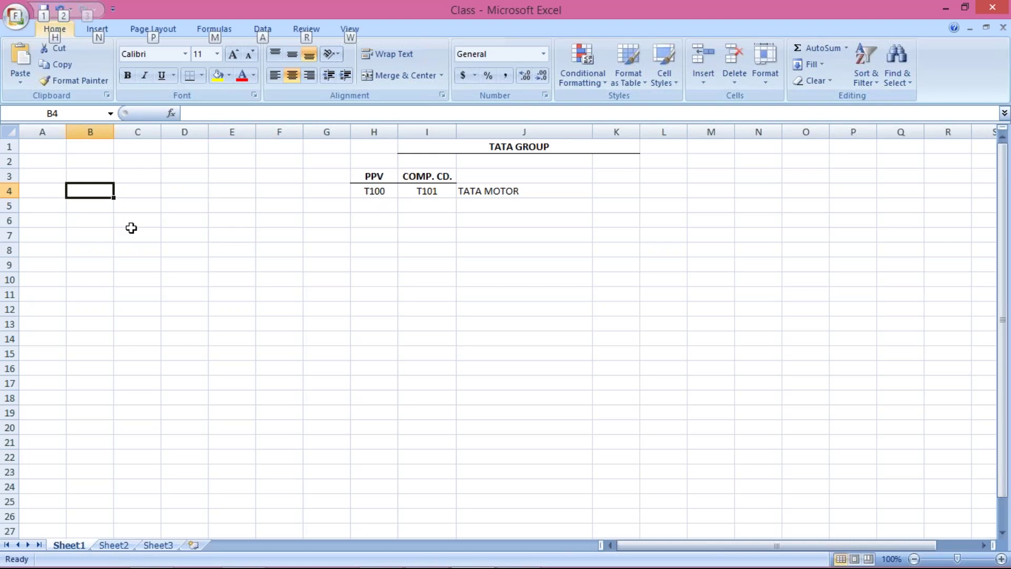
{"action": "type", "text": "T100"}
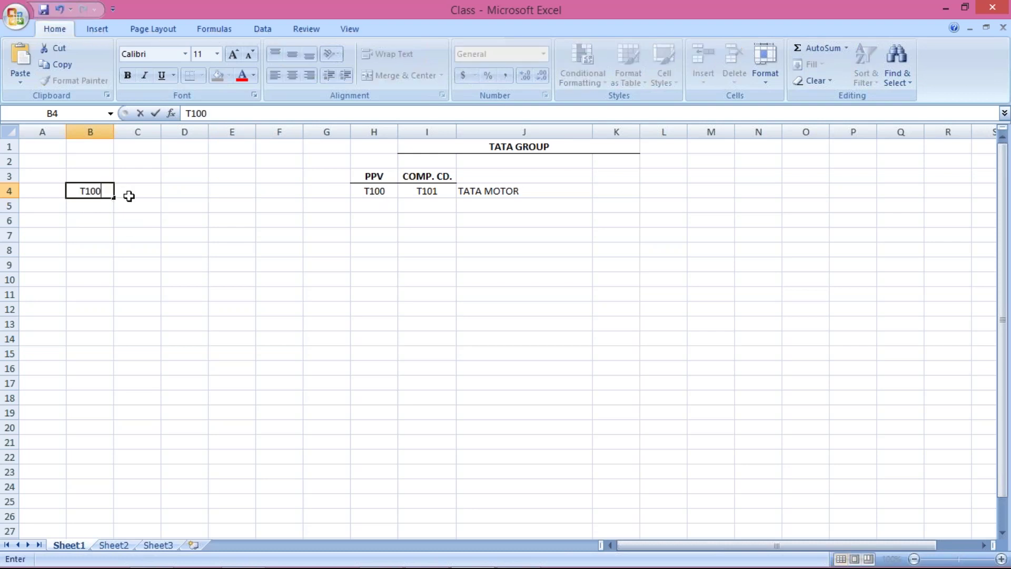
Fill cells C4 to F4 with 11, 2018, 11 and 2018 beside the T100 code
{"action": "left_click", "coordinate": [129, 196]}
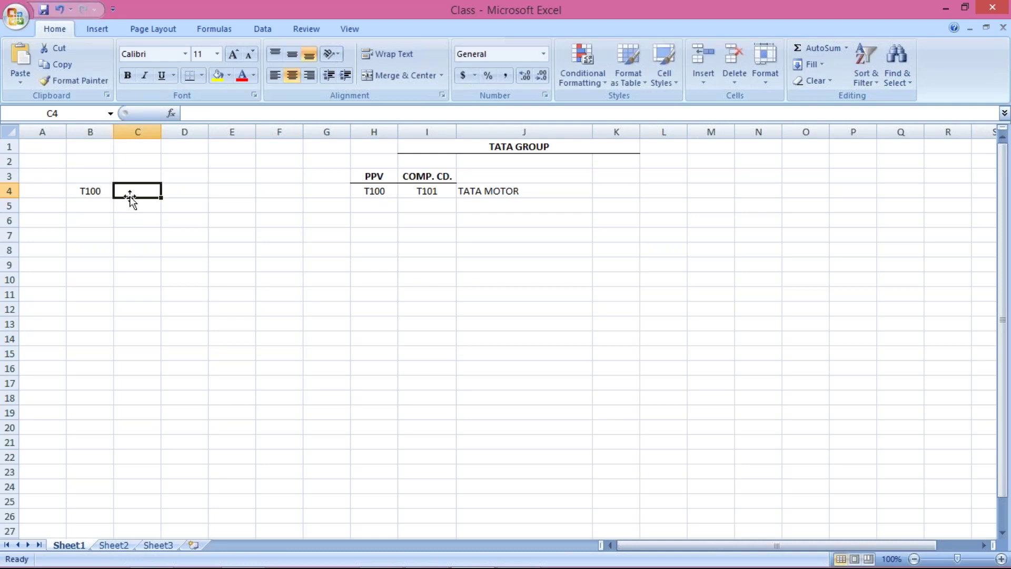
{"action": "type", "text": "11"}
{"action": "key", "text": "Tab"}
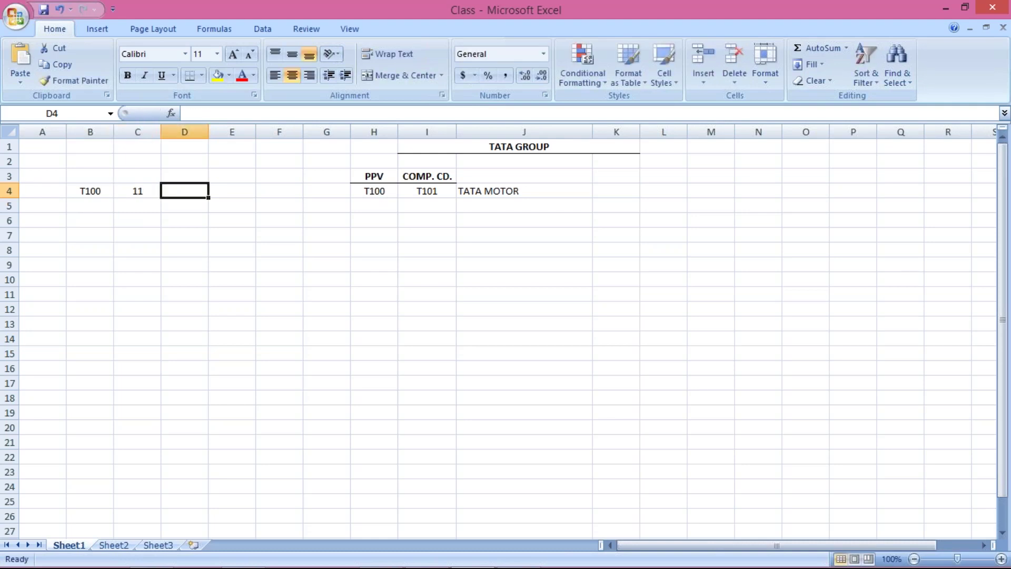
{"action": "type", "text": "2018"}
{"action": "key", "text": "Tab"}
{"action": "type", "text": "11"}
{"action": "key", "text": "Tab"}
{"action": "type", "text": "2018"}
{"action": "key", "text": "Return"}
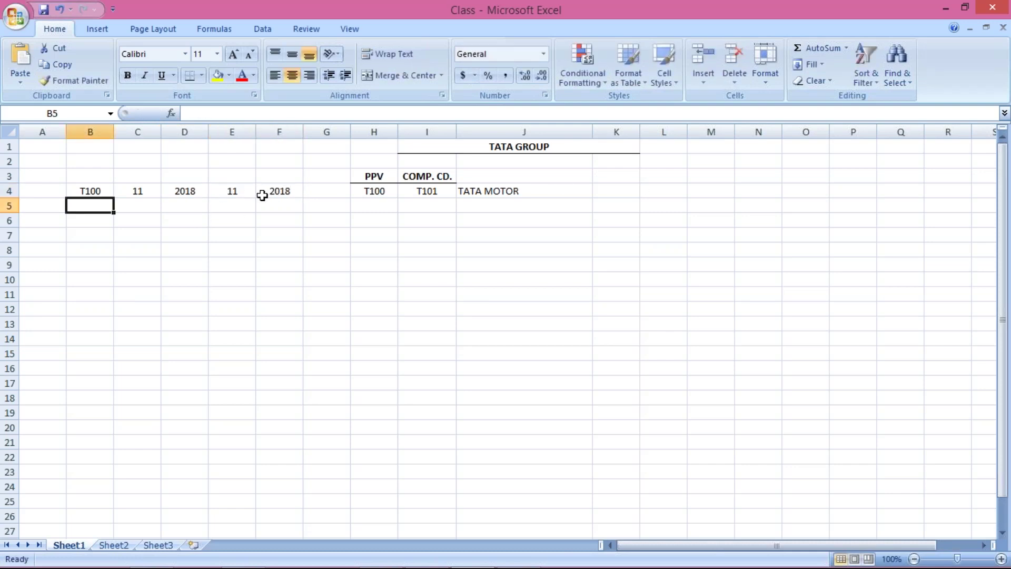
Examine the T100 code in cell B4 and the period and year values in cells C4 to F4
{"action": "left_click", "coordinate": [278, 191]}
{"action": "left_click", "coordinate": [184, 193]}
{"action": "left_click", "coordinate": [264, 192]}
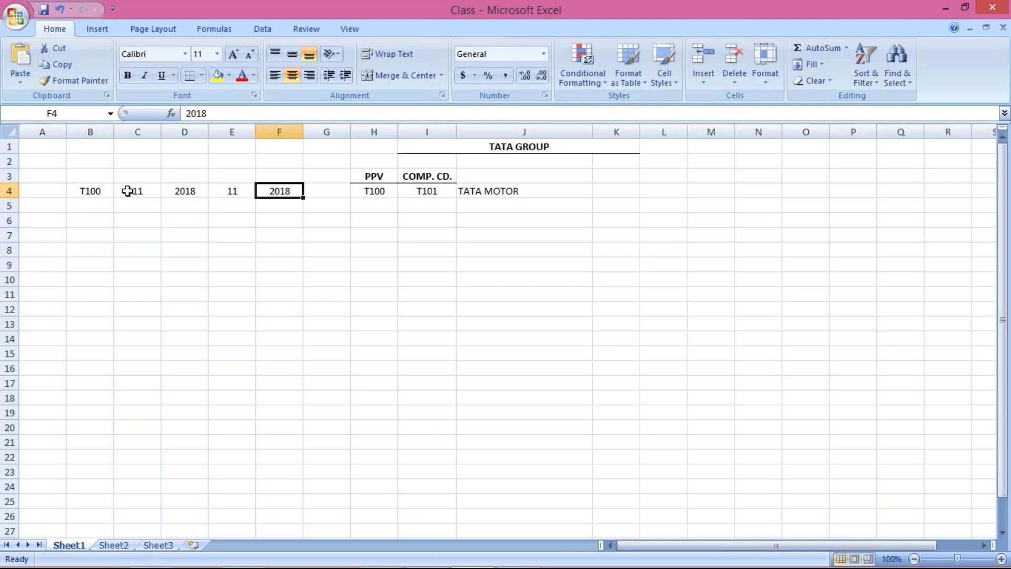
{"action": "left_click", "coordinate": [128, 191]}
{"action": "left_click", "coordinate": [289, 188], "text": "shift"}
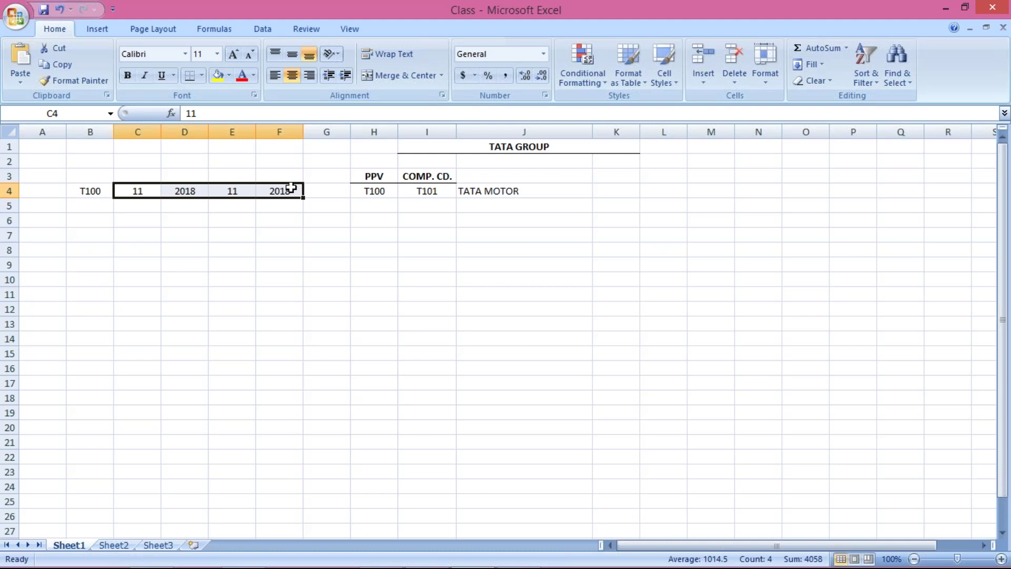
{"action": "left_click", "coordinate": [190, 295]}
{"action": "left_click", "coordinate": [85, 192]}
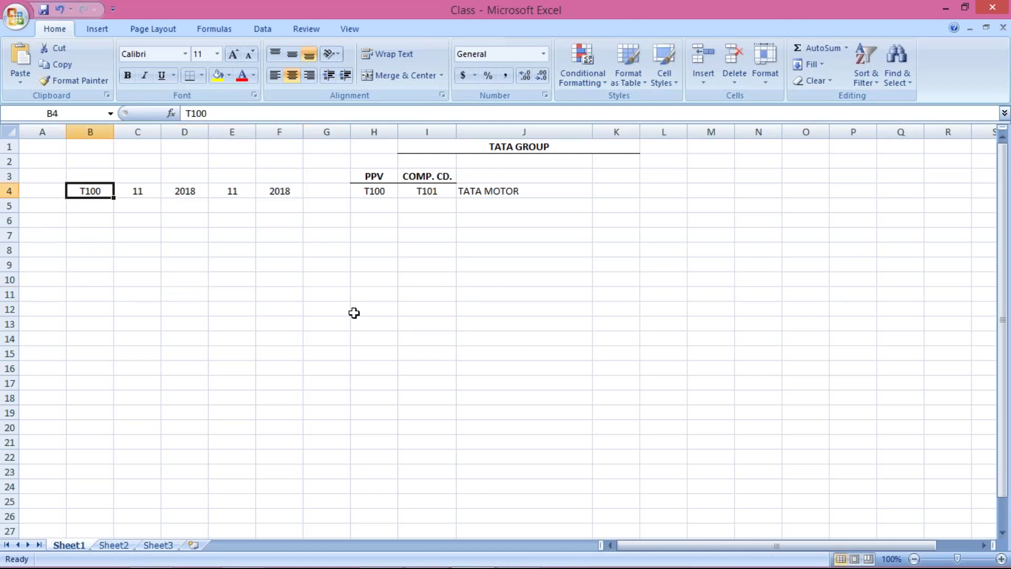
{"action": "left_click", "coordinate": [137, 190]}
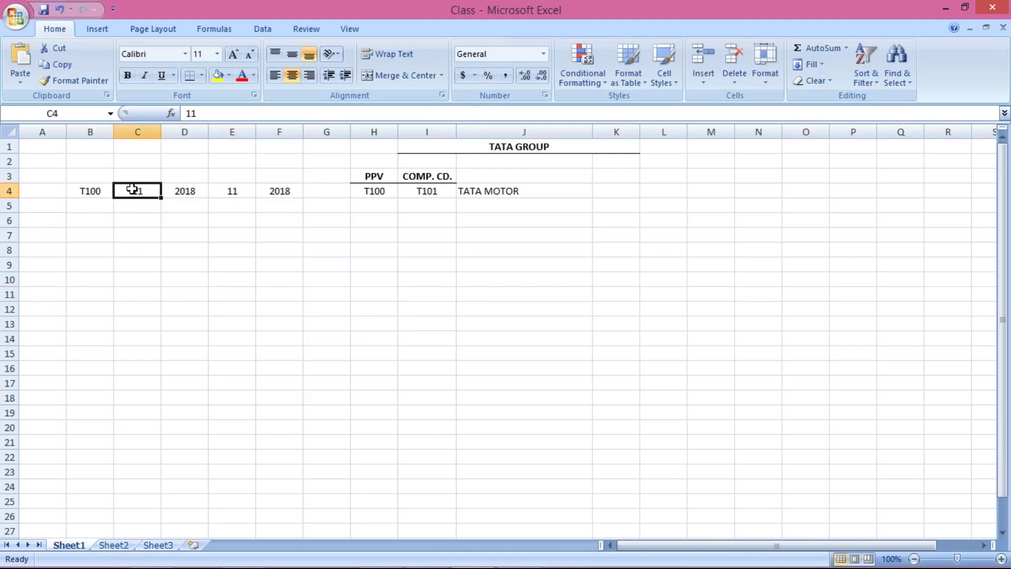
{"action": "key", "text": "shift+Right"}
{"action": "key", "text": "shift+Right"}
{"action": "key", "text": "shift+Right"}
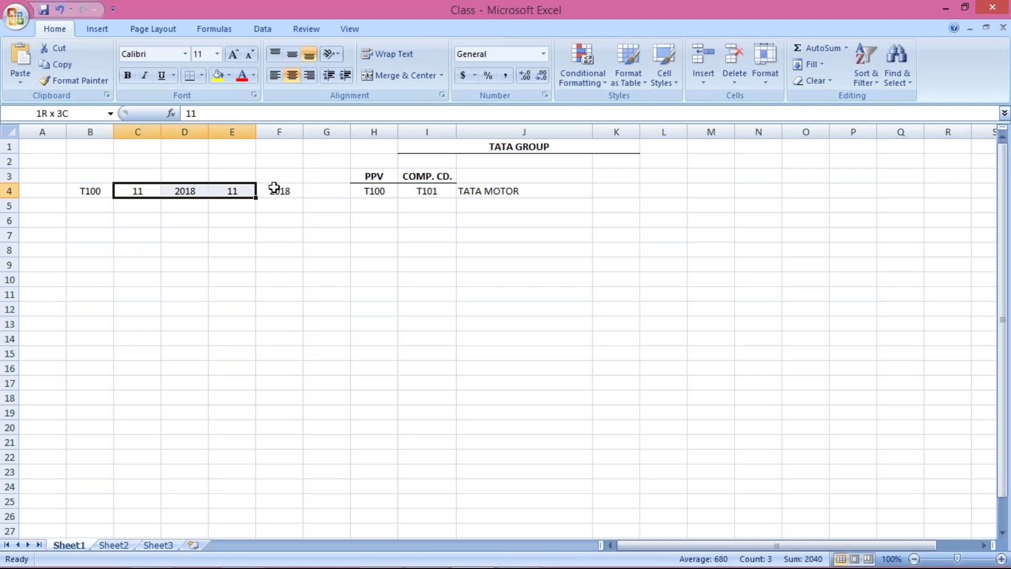
{"action": "left_click", "coordinate": [138, 191]}
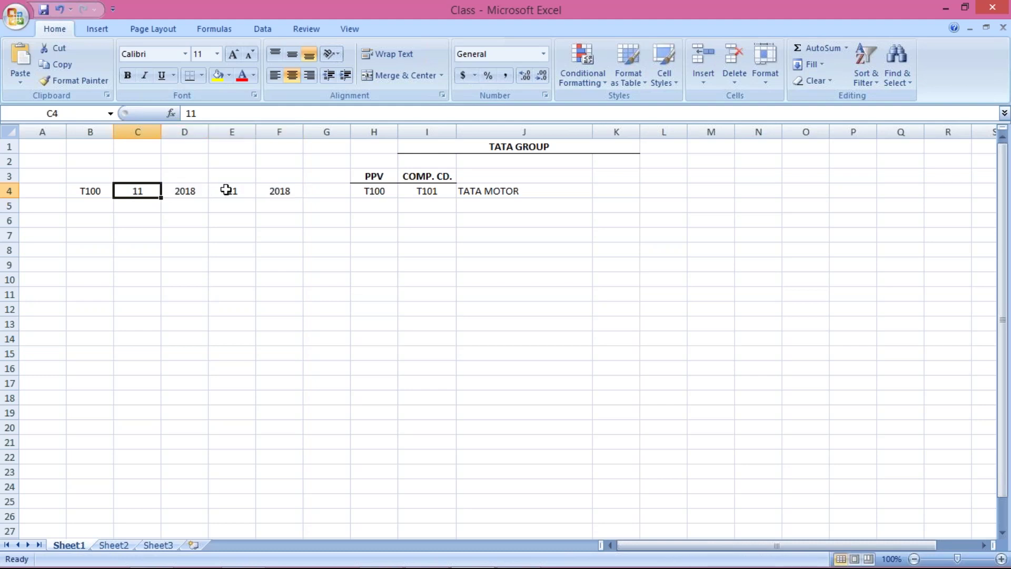
{"action": "key", "text": "Right"}
{"action": "key", "text": "Right"}
{"action": "key", "text": "ctrl+z"}
{"action": "key", "text": "ctrl+y"}
Add the heading FROM in cell C3 and the heading TO in cell E3
{"action": "left_click", "coordinate": [145, 171]}
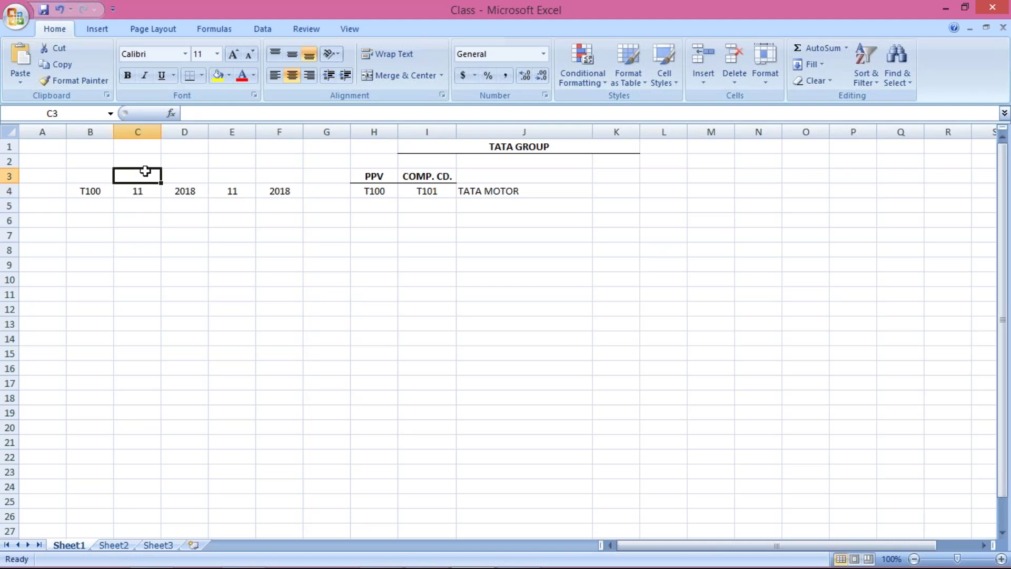
{"action": "type", "text": "FROM"}
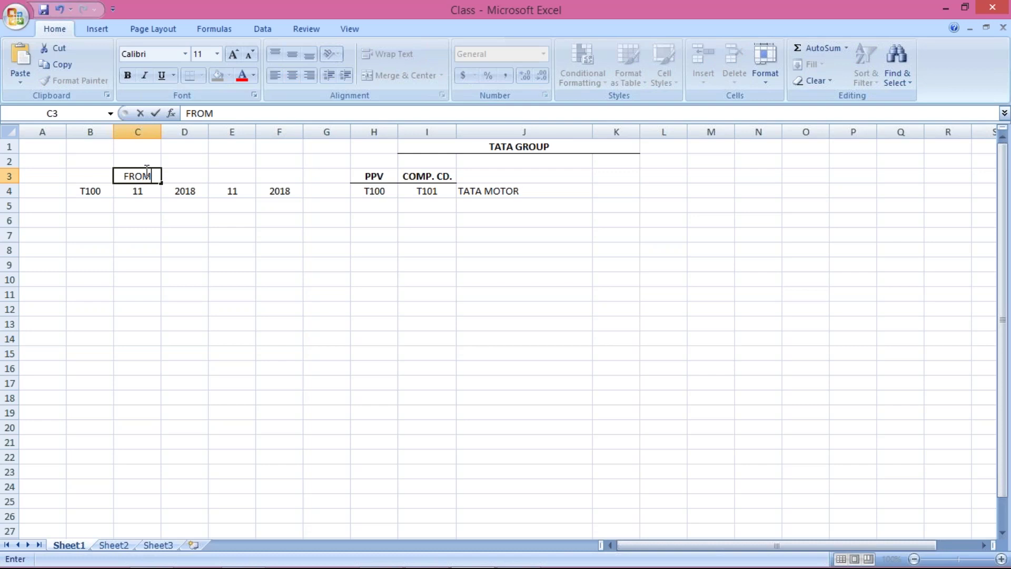
{"action": "key", "text": "Tab"}
{"action": "key", "text": "Tab"}
{"action": "type", "text": "TA MOTO"}
{"action": "key", "text": "BackSpace"}
{"action": "left_click", "coordinate": [140, 191]}
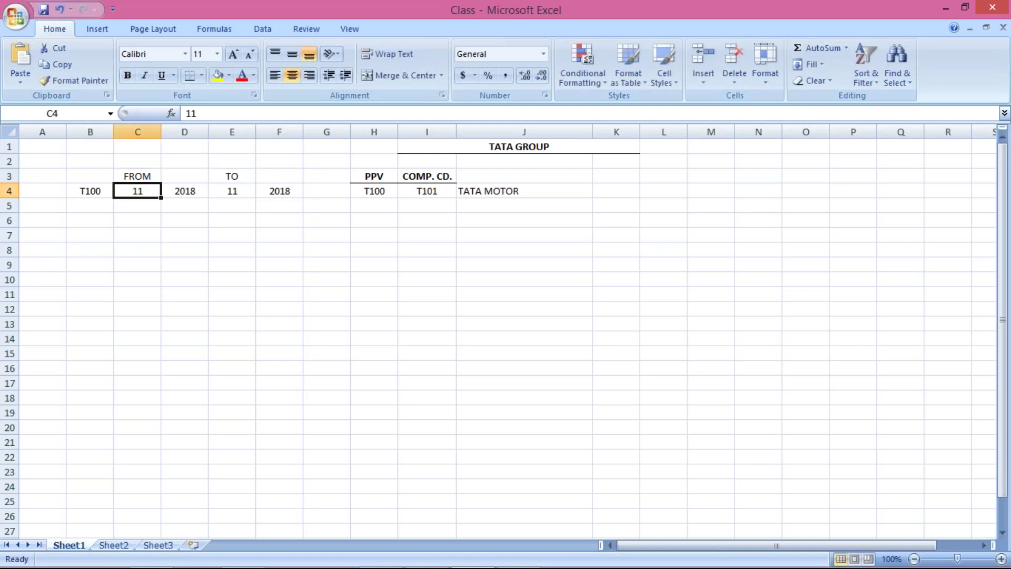
Add the heading YEAR in cells D3 and F3 above the two year values
{"action": "left_click", "coordinate": [179, 177]}
{"action": "type", "text": "YEAR"}
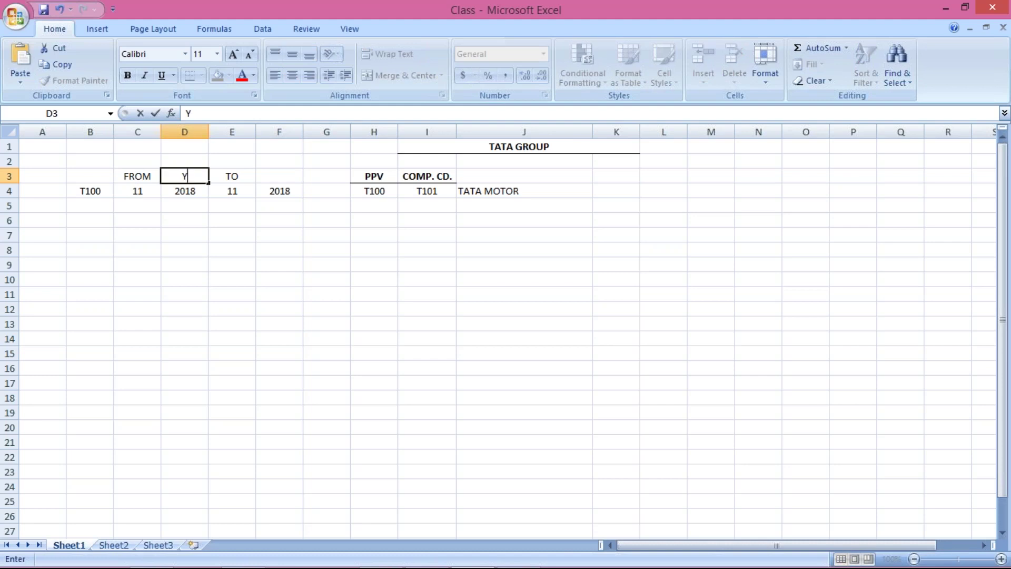
{"action": "key", "text": "Tab"}
{"action": "key", "text": "Tab"}
{"action": "type", "text": "YEAR"}
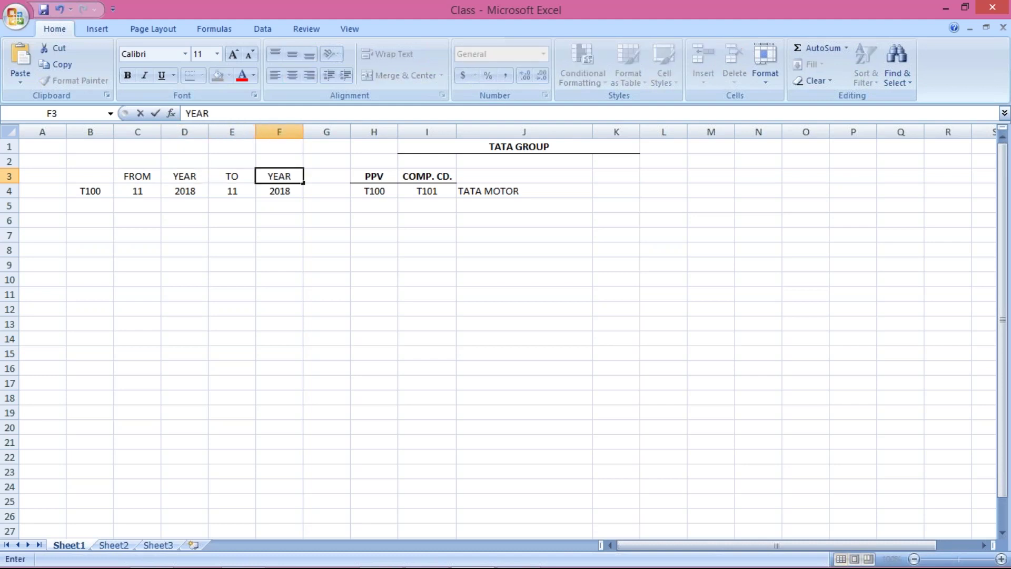
{"action": "key", "text": "Return"}
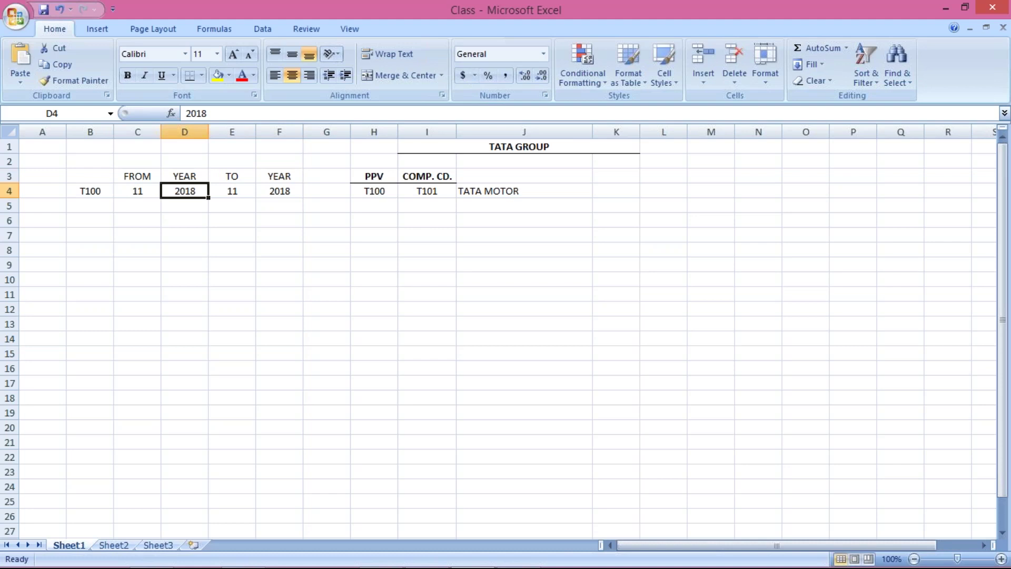
Examine how the company code in I4 and its PPV in H4 relate to the T100 period row in B4 to F4
{"action": "left_click", "coordinate": [431, 192]}
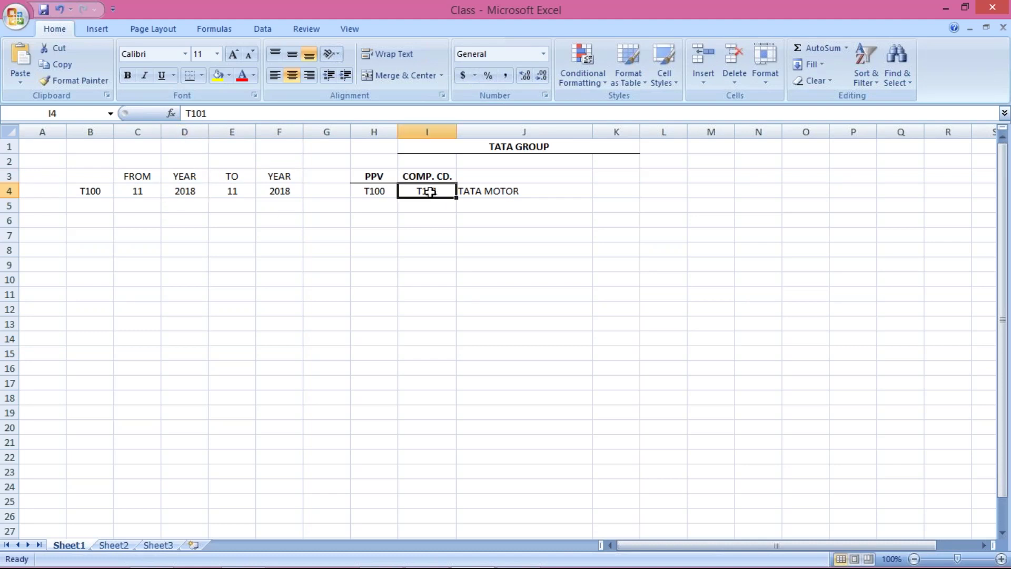
{"action": "left_click", "coordinate": [367, 192]}
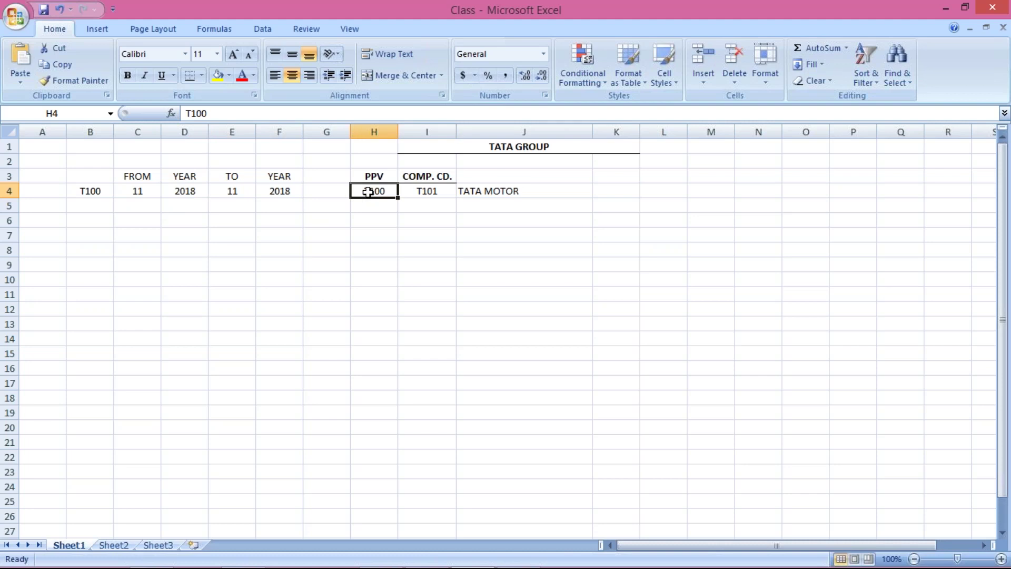
{"action": "left_click", "coordinate": [413, 196]}
{"action": "left_click", "coordinate": [95, 192]}
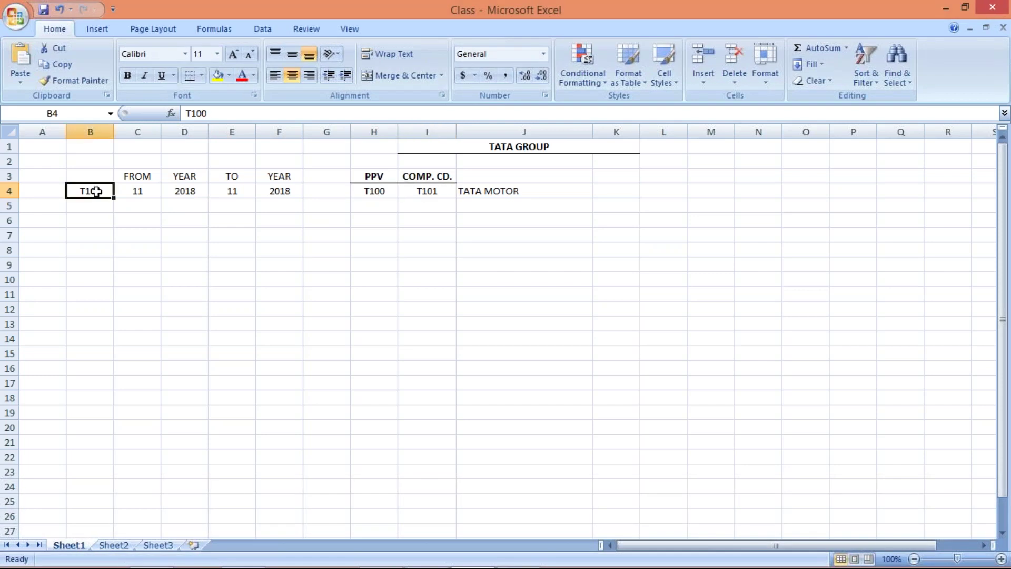
{"action": "left_click", "coordinate": [128, 189]}
{"action": "left_click_drag", "start_coordinate": [160, 187], "coordinate": [262, 188]}
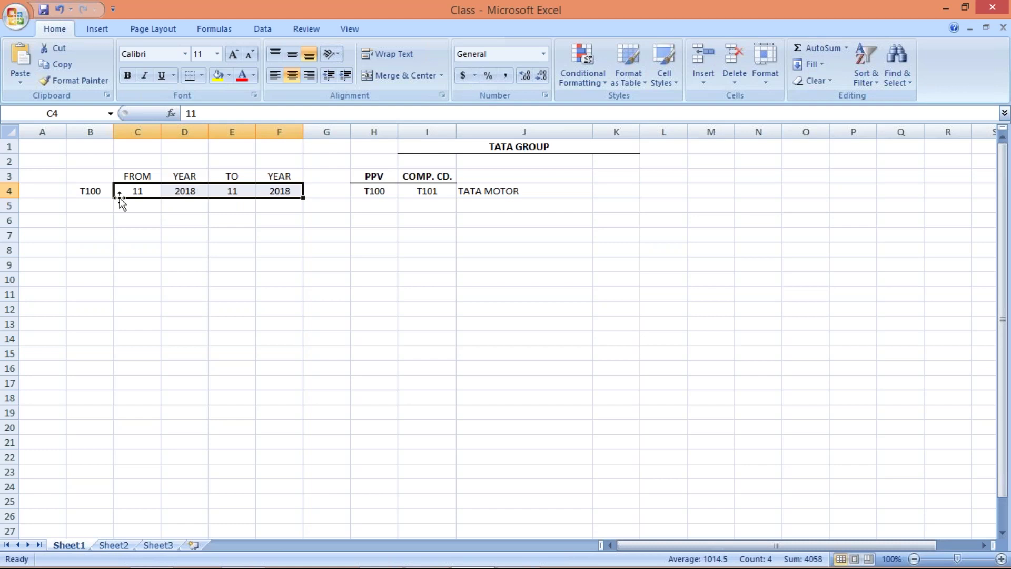
{"action": "left_click", "coordinate": [126, 191]}
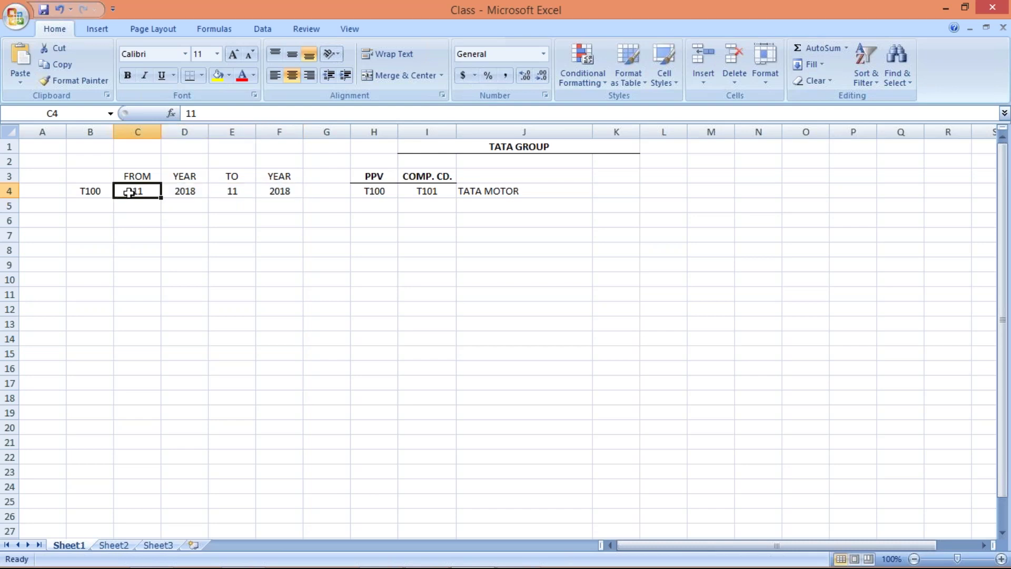
{"action": "left_click", "coordinate": [226, 194]}
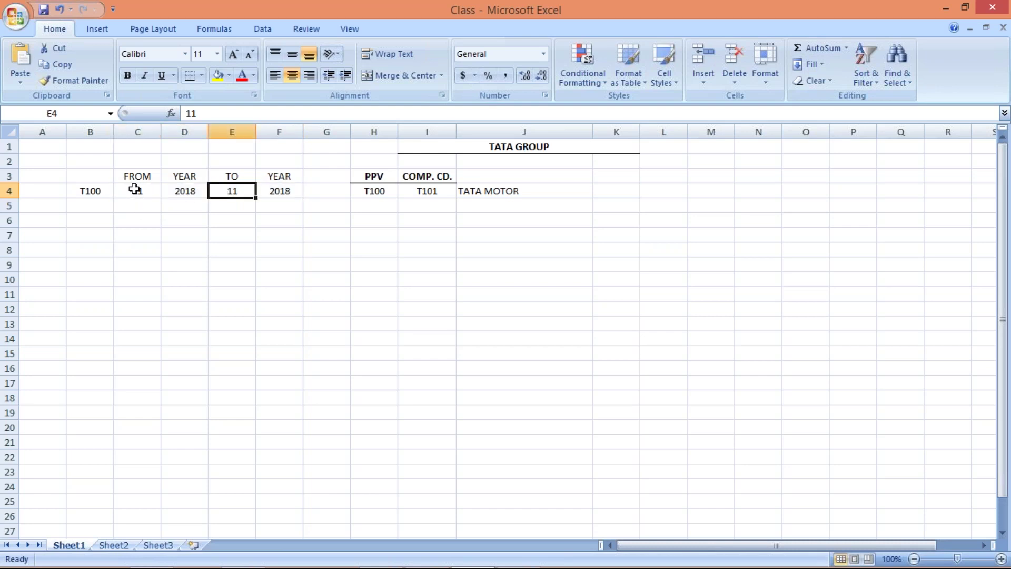
{"action": "left_click", "coordinate": [135, 189]}
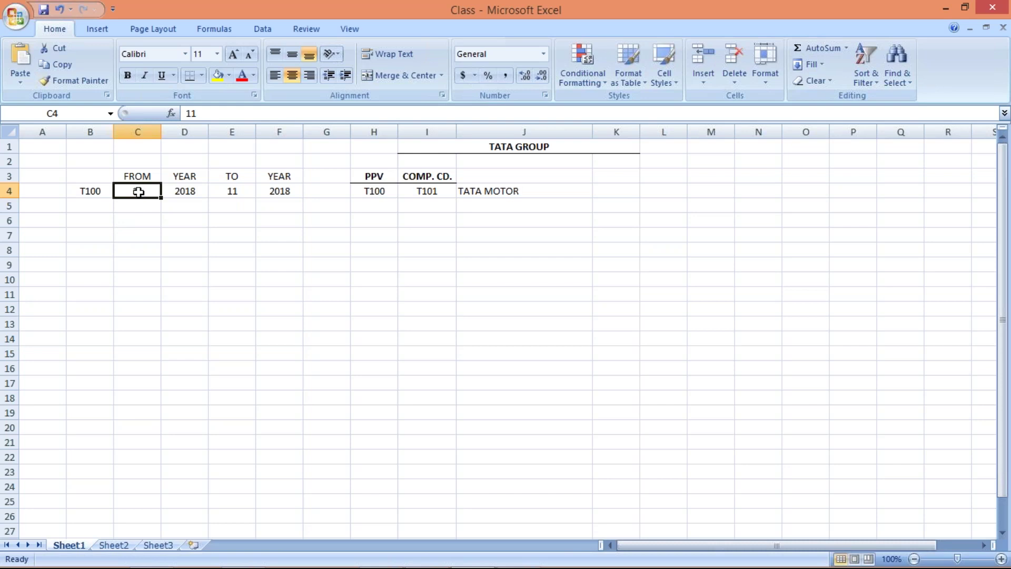
{"action": "left_click", "coordinate": [448, 191]}
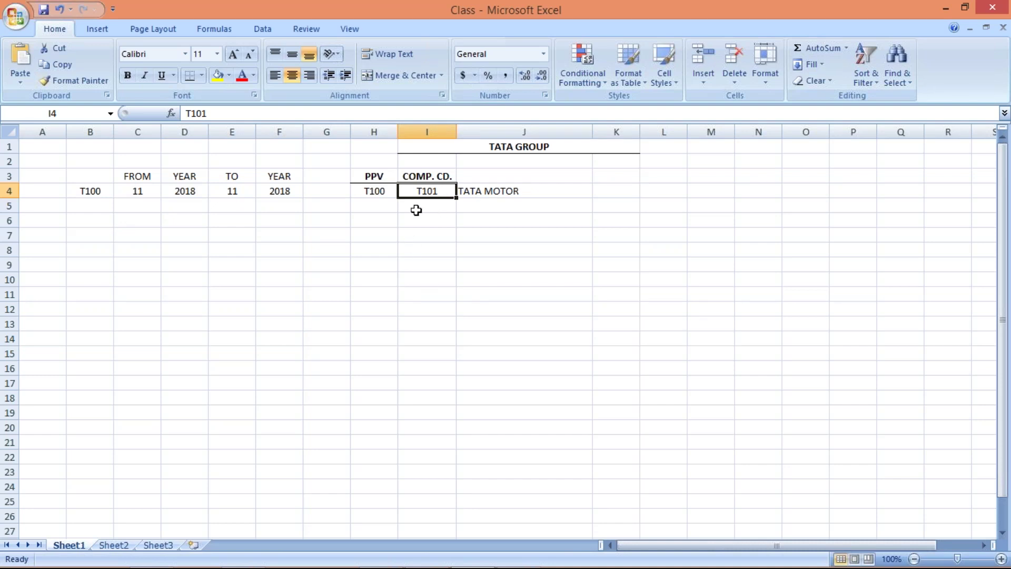
{"action": "left_click", "coordinate": [367, 194]}
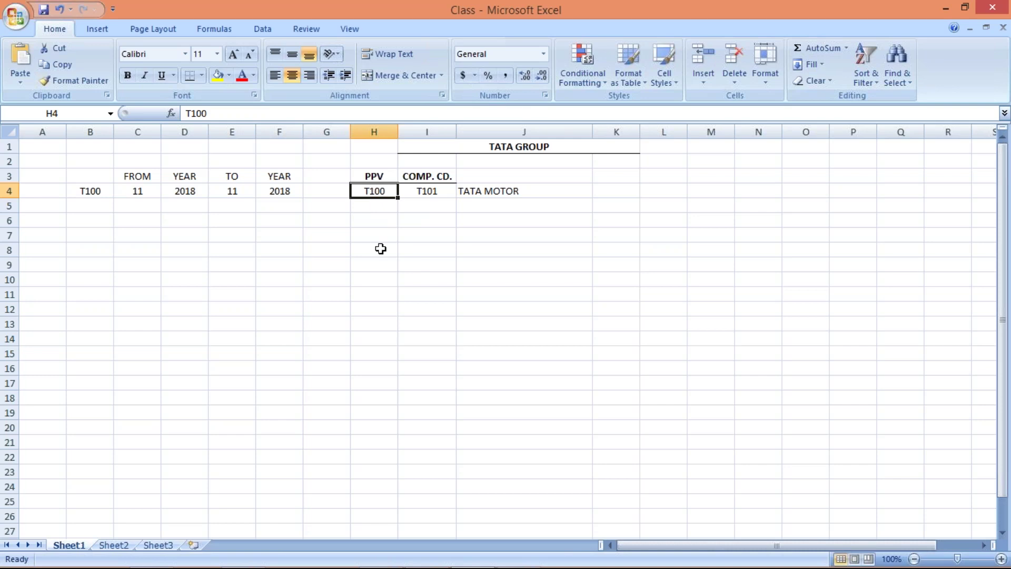
{"action": "left_click", "coordinate": [97, 193]}
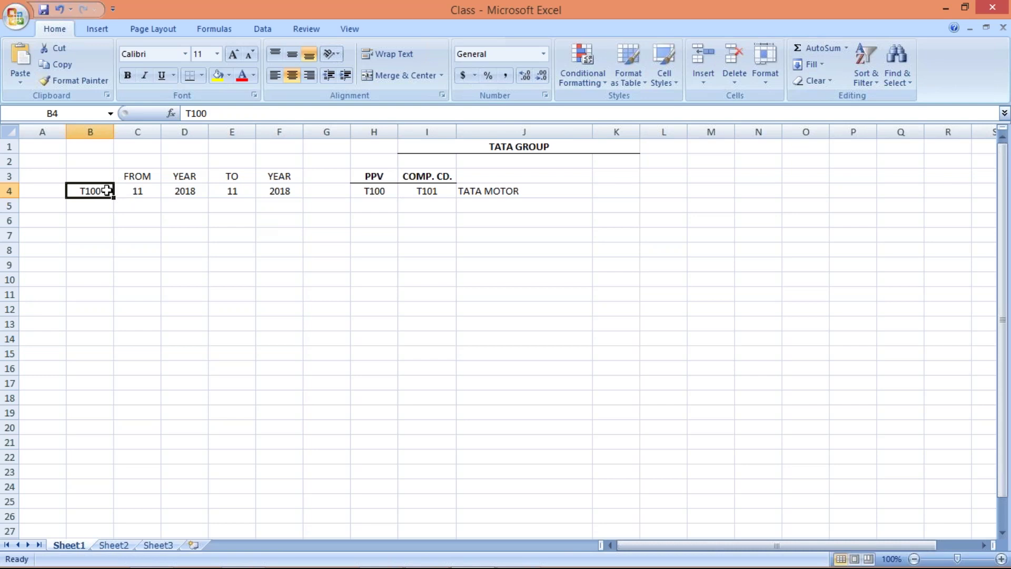
Re-enter 11 in cell C4 under FROM and compare it with the TO value in cell E4
{"action": "left_click", "coordinate": [136, 190]}
{"action": "type", "text": "11"}
{"action": "key", "text": "ctrl+Return"}
{"action": "left_click", "coordinate": [232, 192]}
{"action": "left_click", "coordinate": [134, 193]}
{"action": "left_click", "coordinate": [233, 191]}
{"action": "left_click", "coordinate": [133, 193]}
{"action": "left_click", "coordinate": [234, 191]}
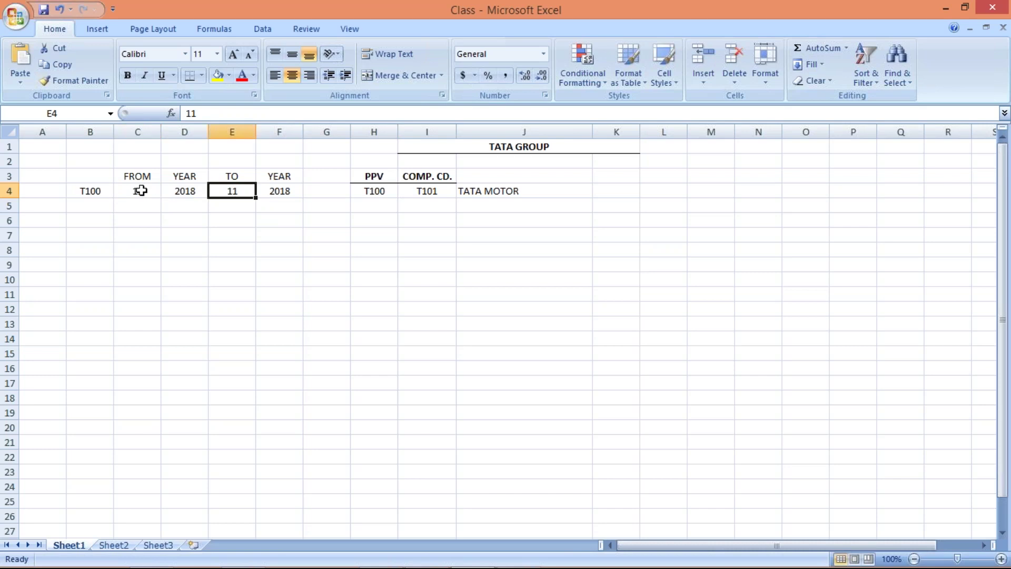
{"action": "left_click", "coordinate": [138, 190]}
{"action": "left_click", "coordinate": [228, 190]}
Enter JAN in cell C6 below the FROM column
{"action": "left_click", "coordinate": [136, 223]}
{"action": "type", "text": "JAN"}
{"action": "key", "text": "Return"}
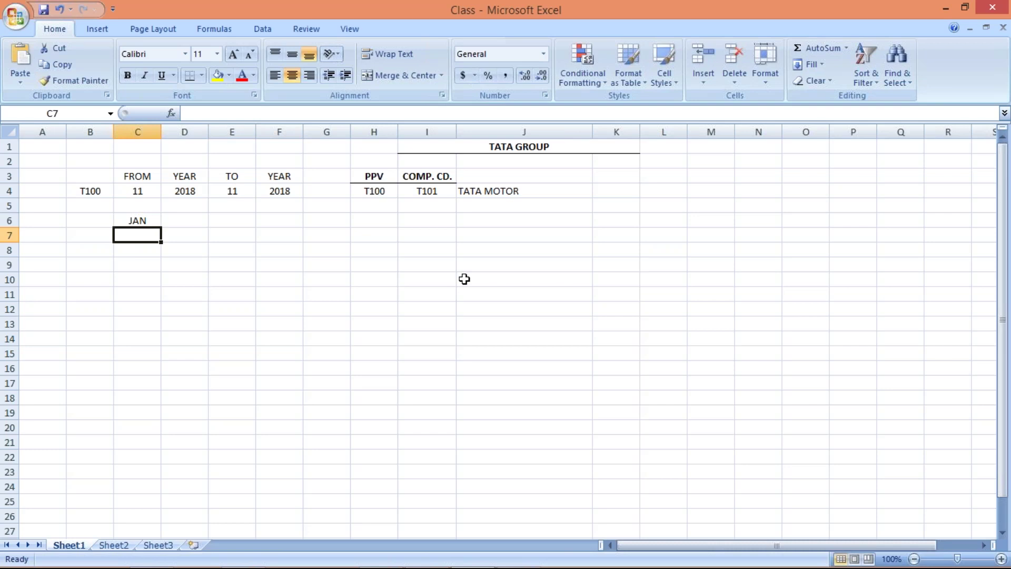
Review the FROM and TO periods in row 4 and set the FROM value in cell C4 to 10
{"action": "left_click", "coordinate": [145, 188]}
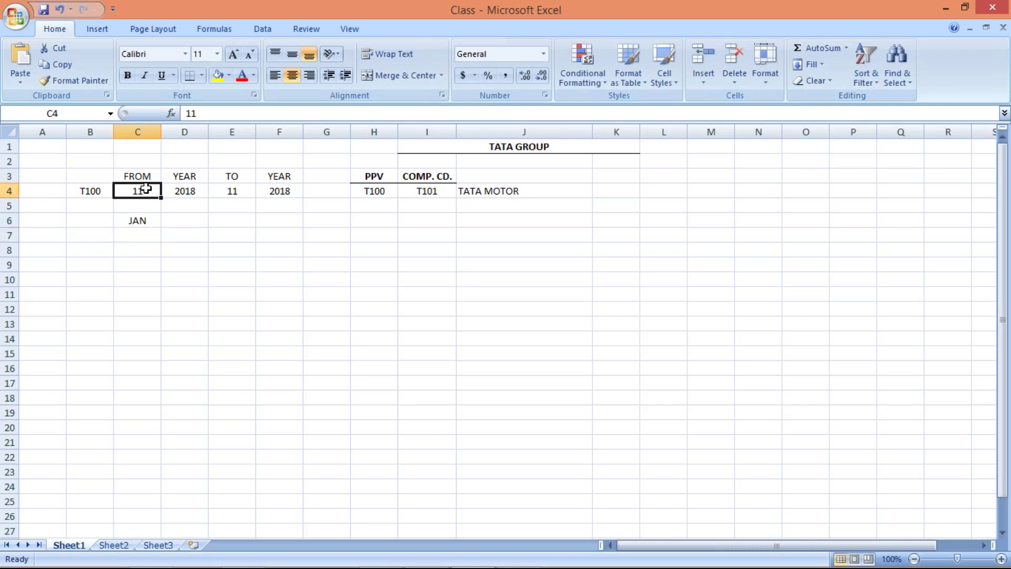
{"action": "left_click", "coordinate": [239, 190]}
{"action": "left_click", "coordinate": [136, 191]}
{"action": "double_click", "coordinate": [240, 191]}
{"action": "left_click", "coordinate": [137, 192]}
{"action": "type", "text": "10"}
{"action": "key", "text": "Return"}
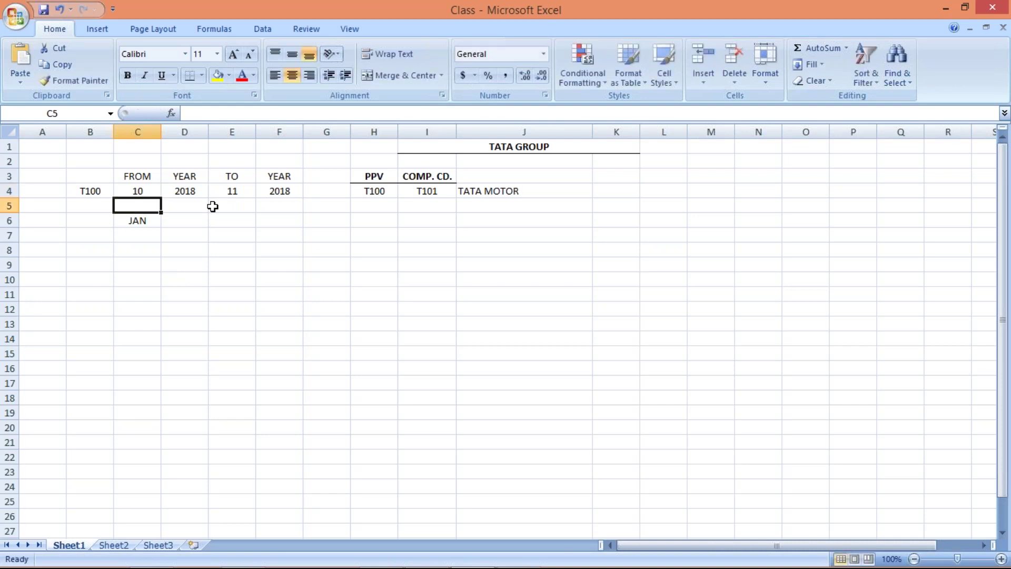
{"action": "left_click", "coordinate": [135, 195]}
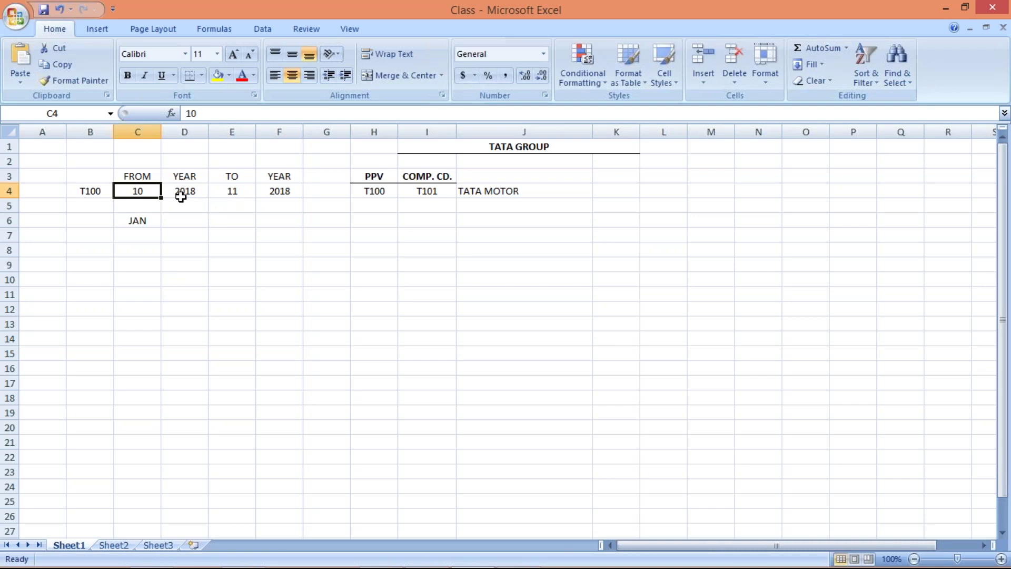
Compare the FROM and TO periods in row 4 and set the FROM value in cell C4 to 11
{"action": "left_click", "coordinate": [240, 191]}
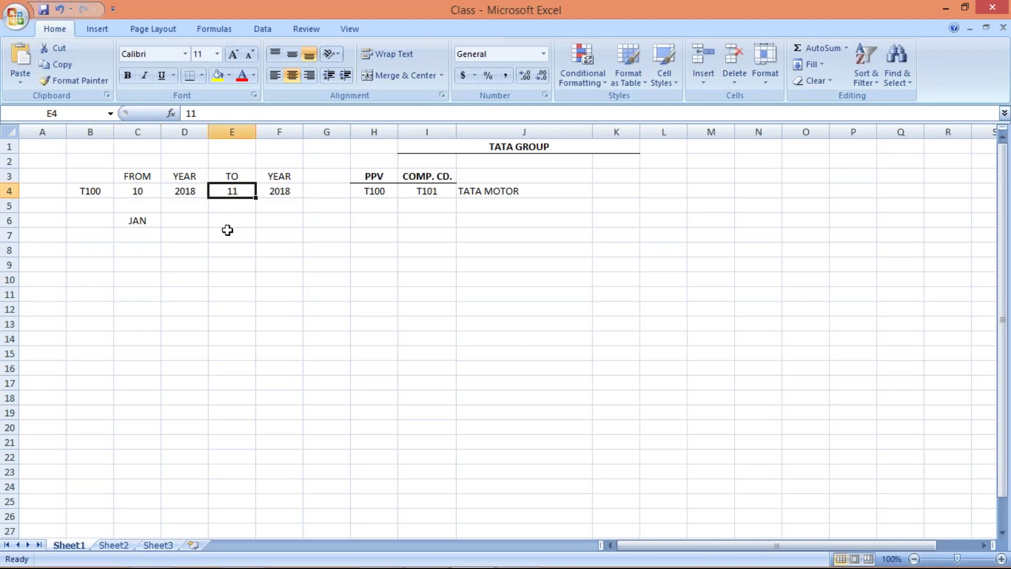
{"action": "left_click", "coordinate": [137, 192]}
{"action": "left_click", "coordinate": [220, 192]}
{"action": "left_click", "coordinate": [138, 191]}
{"action": "type", "text": "11"}
{"action": "key", "text": "Return"}
Examine how the FROM period in cell C4 compares with the TO period in cell E4
{"action": "left_click", "coordinate": [137, 190]}
{"action": "left_click", "coordinate": [238, 189]}
{"action": "left_click", "coordinate": [130, 191]}
{"action": "left_click", "coordinate": [232, 191]}
{"action": "left_click", "coordinate": [136, 192]}
{"action": "left_click", "coordinate": [240, 190]}
{"action": "left_click", "coordinate": [138, 192]}
{"action": "left_click", "coordinate": [226, 190]}
{"action": "left_click", "coordinate": [142, 193]}
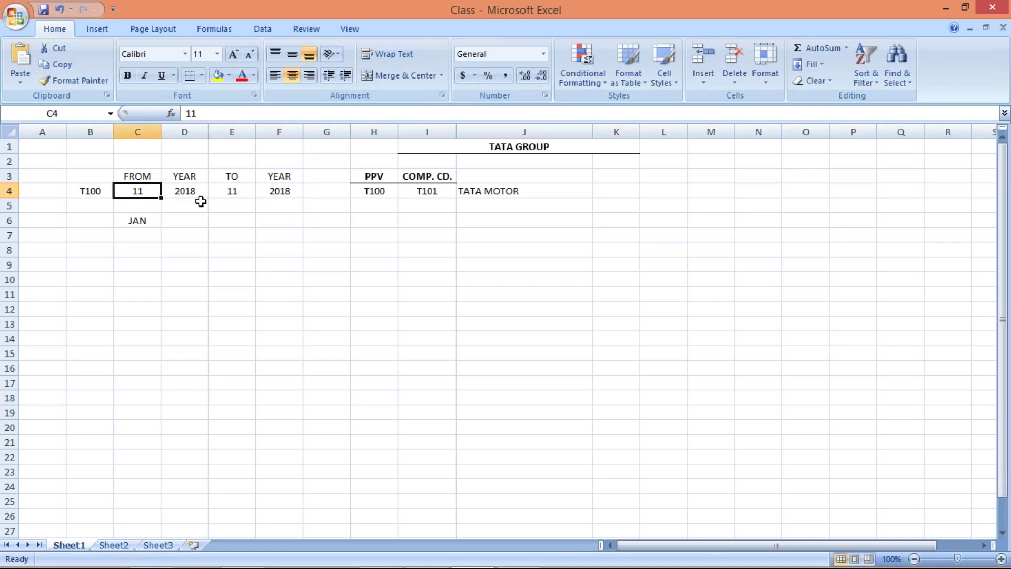
{"action": "left_click", "coordinate": [238, 193]}
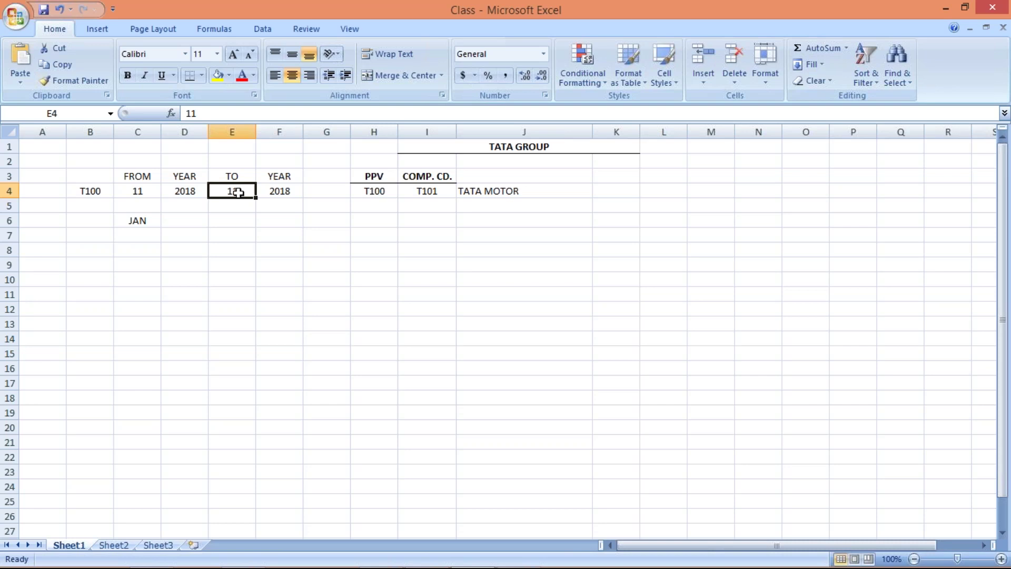
Set the FROM value in cell C4 to 10
{"action": "left_click", "coordinate": [137, 192]}
{"action": "type", "text": "10"}
{"action": "key", "text": "Return"}
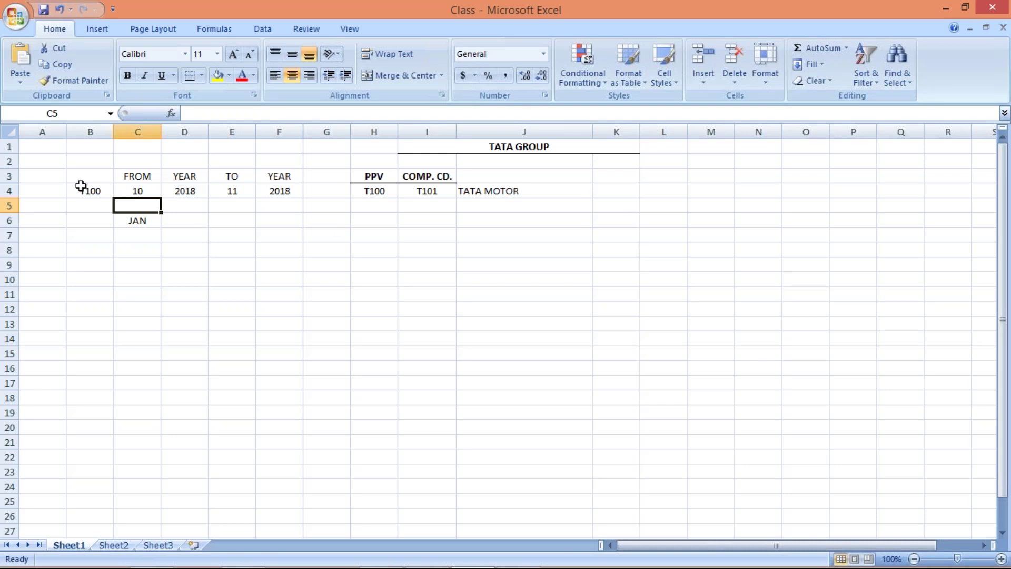
Change the FROM period in cell C4 back to 11
{"action": "left_click", "coordinate": [137, 191]}
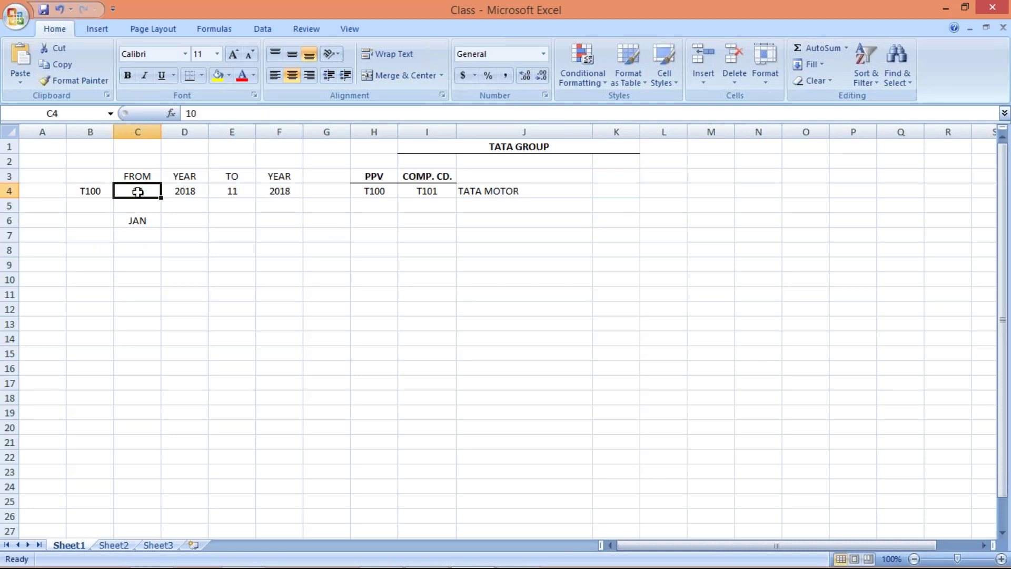
{"action": "type", "text": "11"}
{"action": "left_click", "coordinate": [179, 290]}
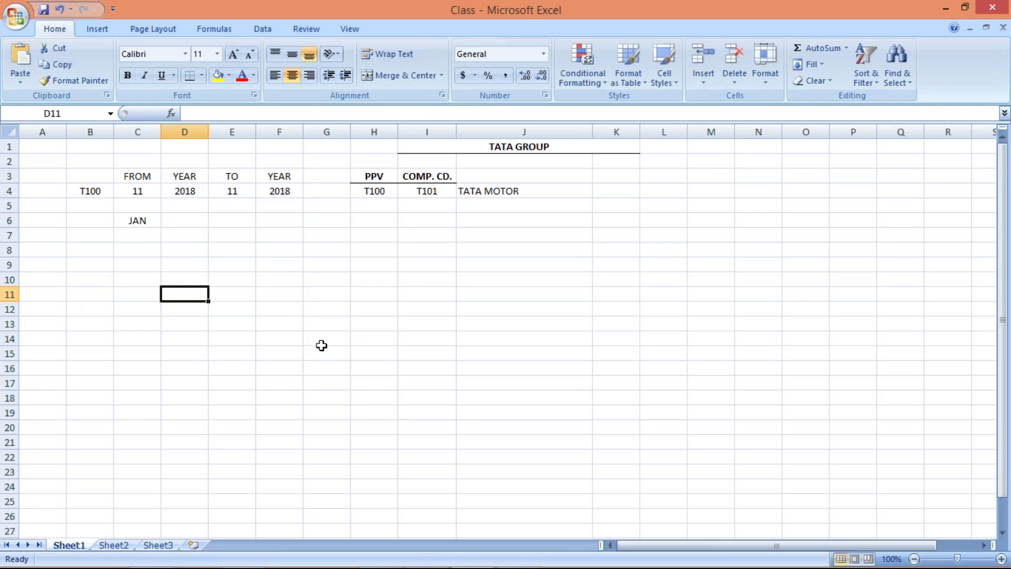
Check the company's PPV in cell H4 and replace the variant in cell B4 with T101
{"action": "left_click", "coordinate": [374, 191]}
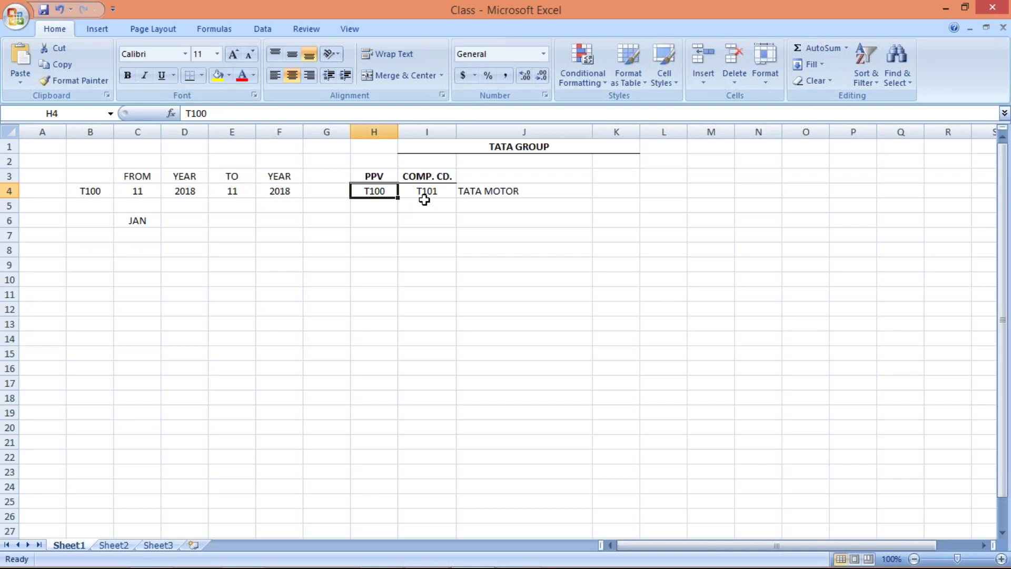
{"action": "left_click", "coordinate": [94, 195]}
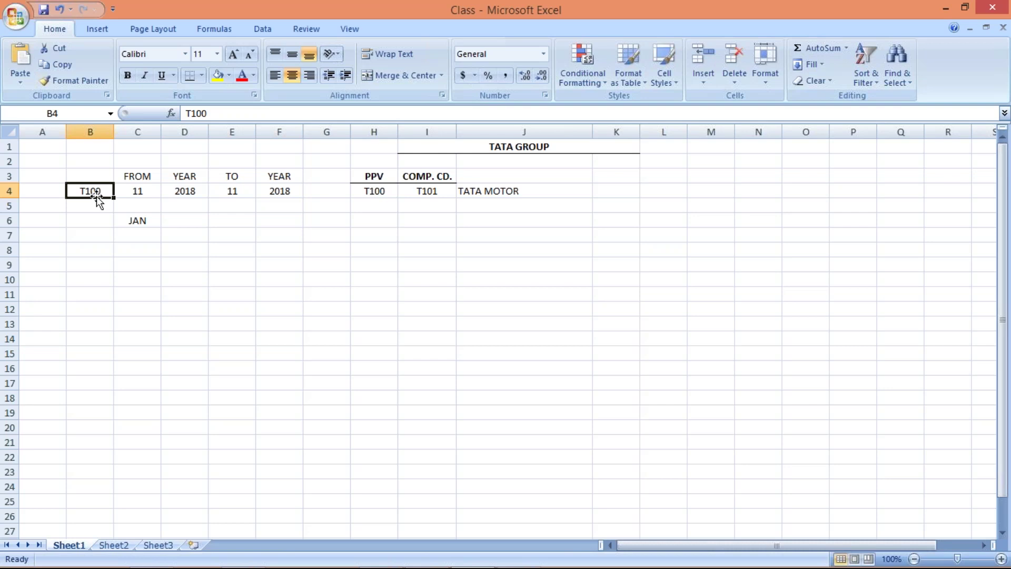
{"action": "type", "text": "T101"}
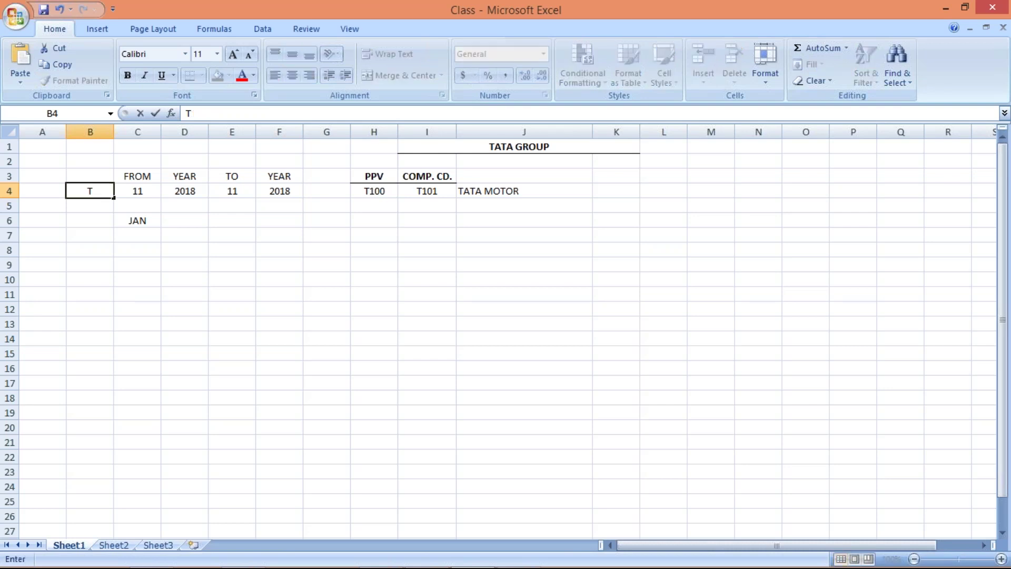
{"action": "key", "text": "Return"}
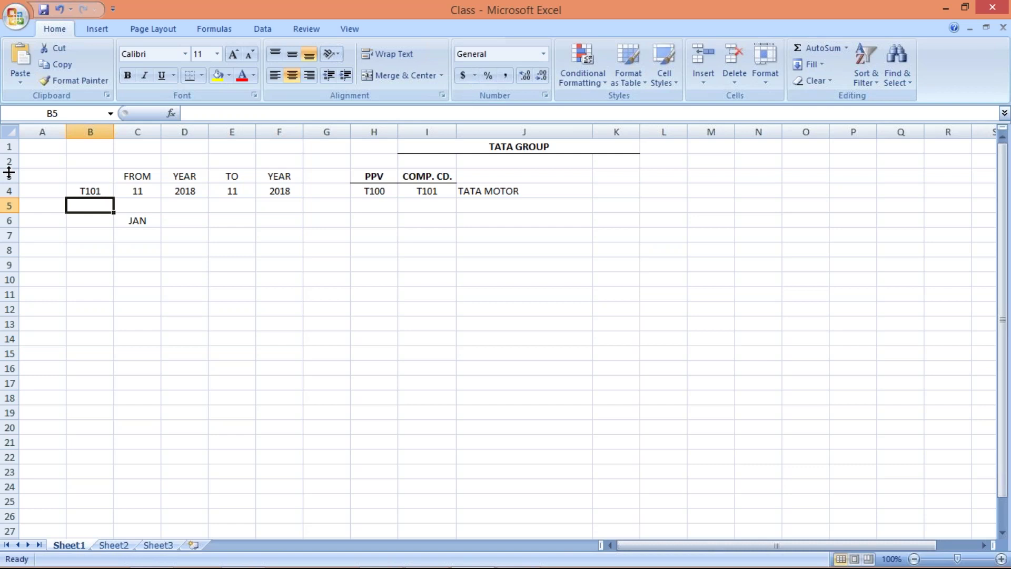
Widen column A to about three times its width and enter "Creation of CC" in cell A8
{"action": "left_click", "coordinate": [82, 278]}
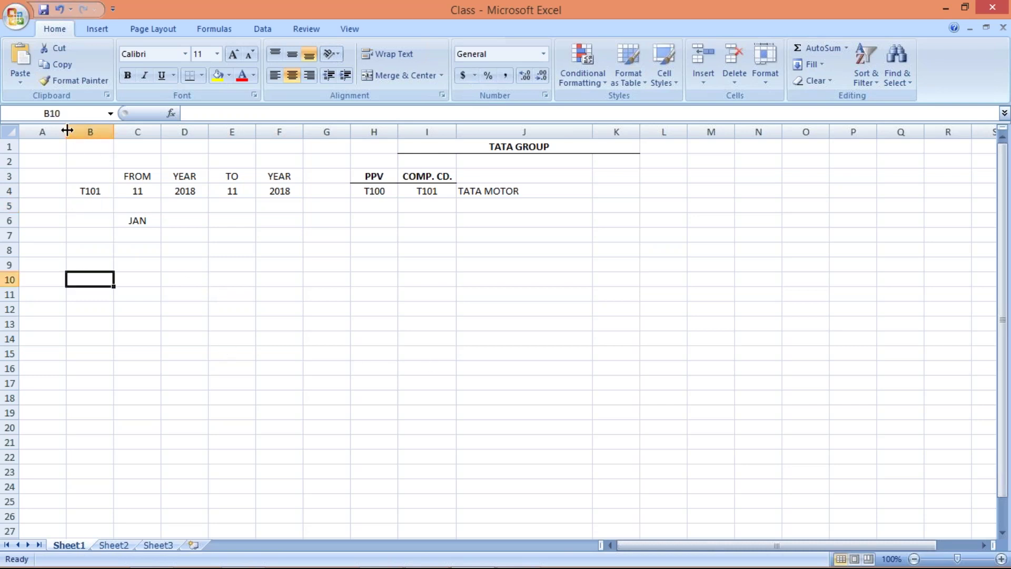
{"action": "left_click_drag", "start_coordinate": [77, 135], "coordinate": [176, 136]}
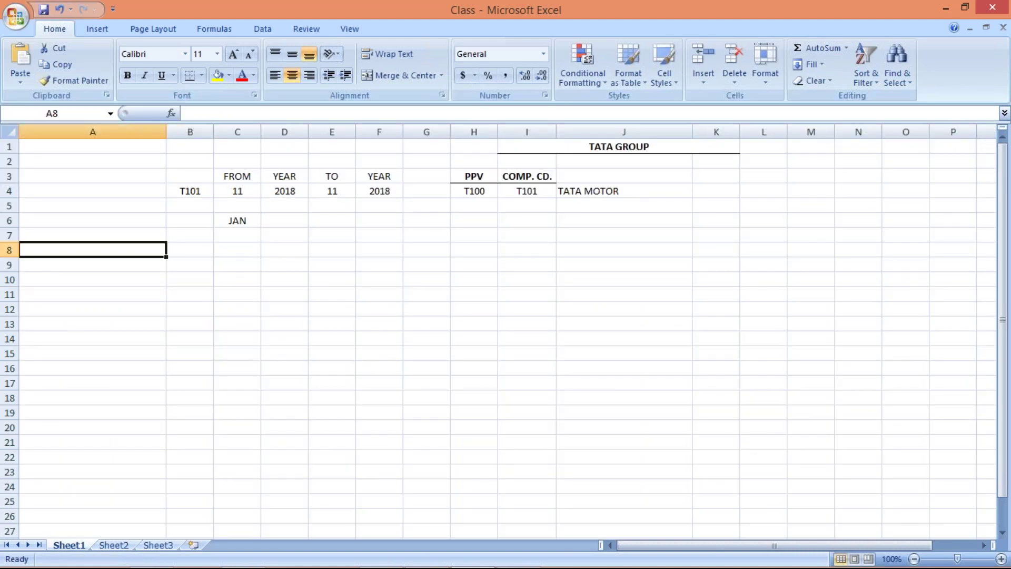
{"action": "type", "text": "C"}
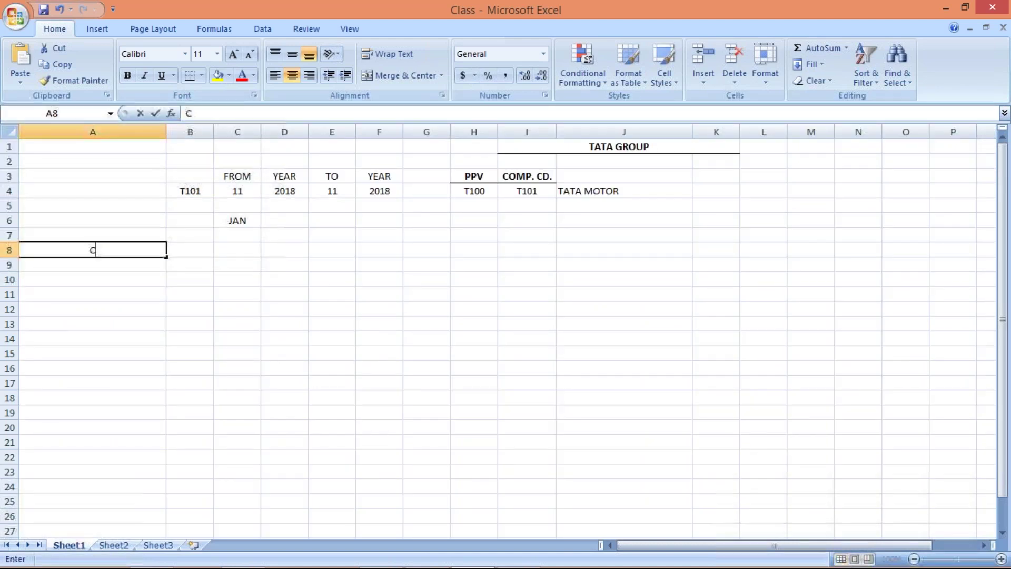
{"action": "type", "text": "reation"}
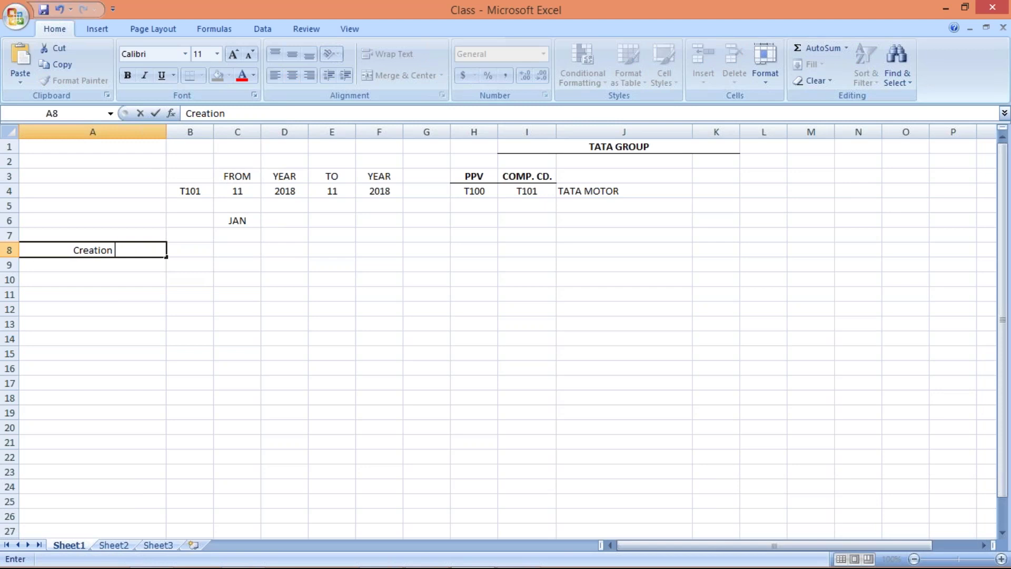
{"action": "type", "text": " of CC"}
{"action": "key", "text": "Return"}
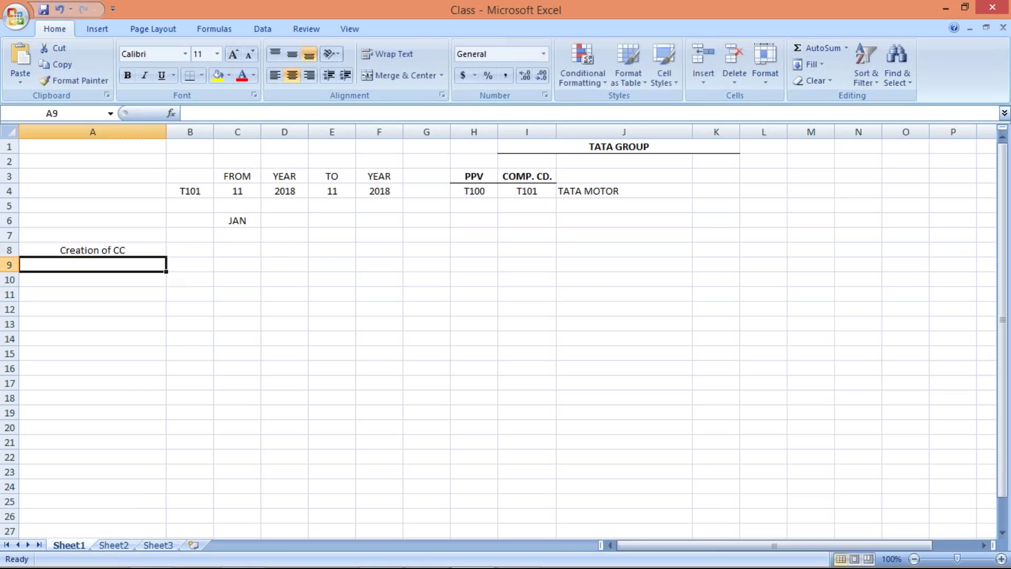
Enter "creation of PPV" in cell A9 below the Creation of CC entry
{"action": "type", "text": "creation of CC"}
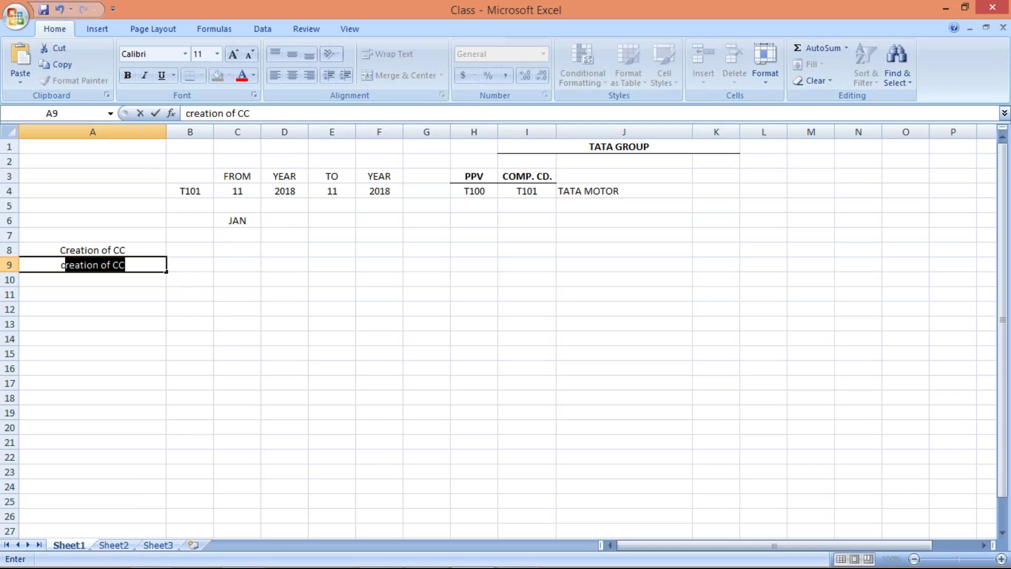
{"action": "left_click", "coordinate": [280, 111]}
{"action": "key", "text": "BackSpace"}
{"action": "key", "text": "BackSpace"}
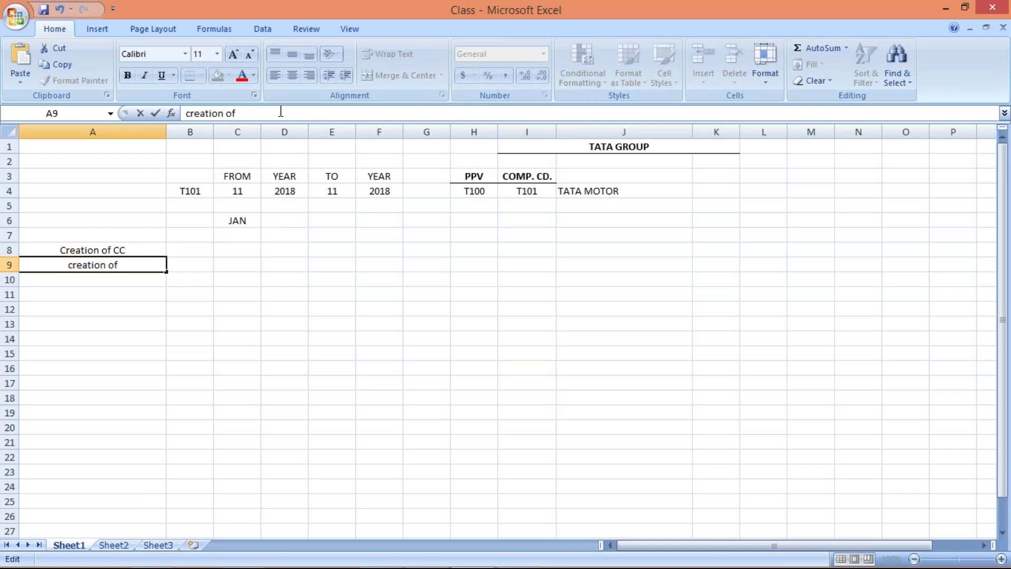
{"action": "type", "text": "PPV"}
{"action": "key", "text": "Return"}
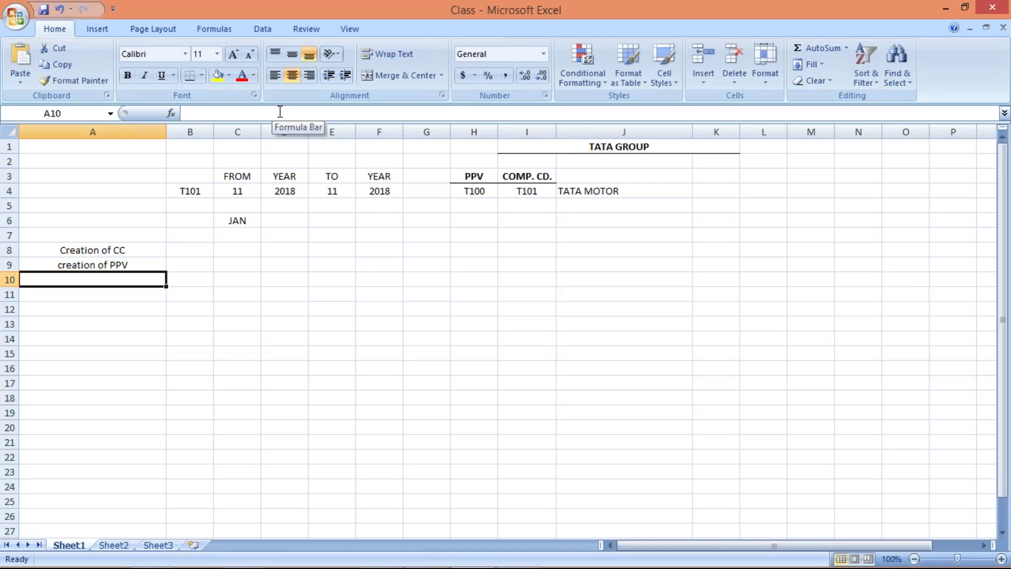
Add "Assign ppv to cc" in cell A10 as the third item of the list
{"action": "type", "text": "A"}
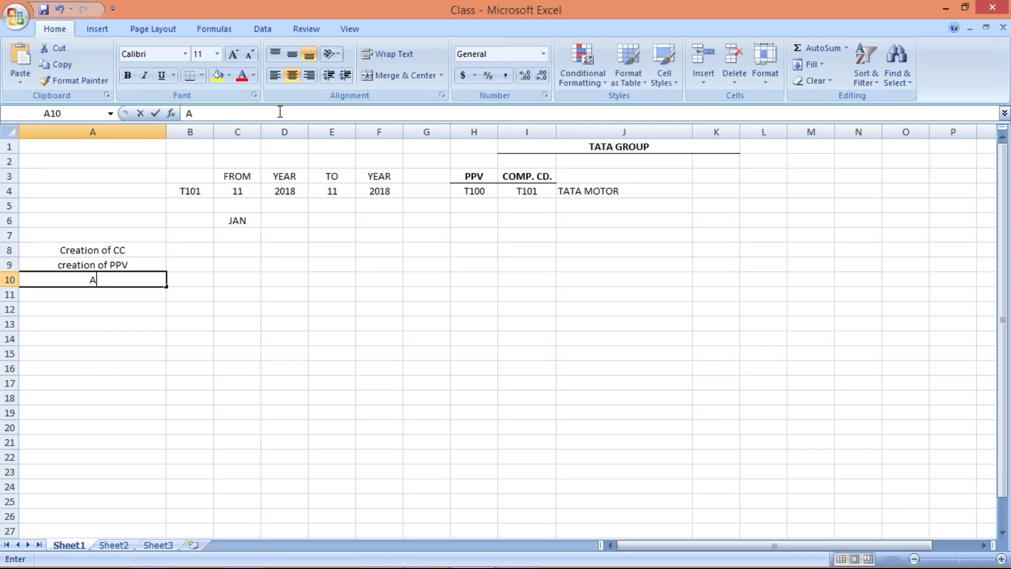
{"action": "type", "text": "ssign "}
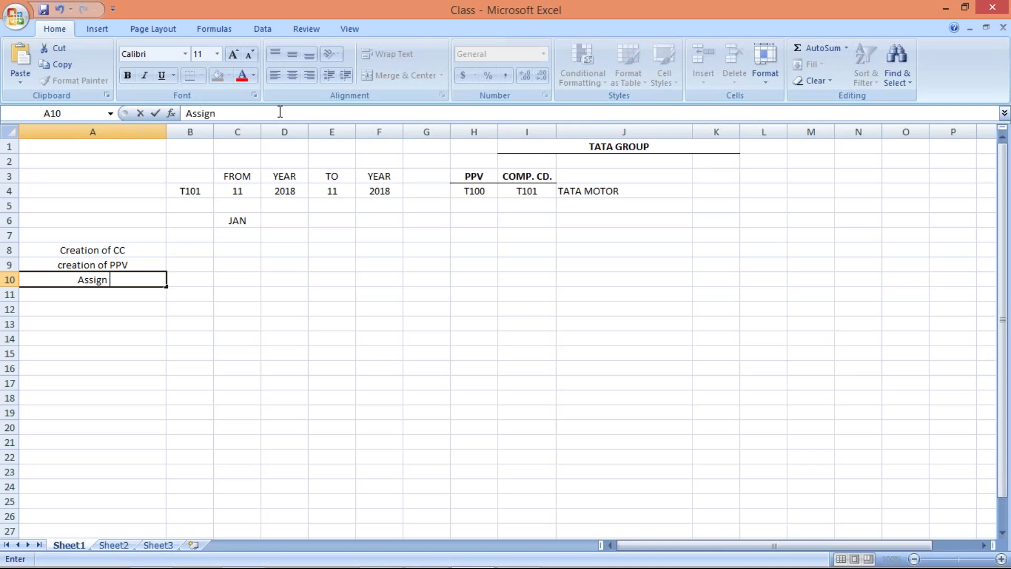
{"action": "type", "text": "ppv to cc"}
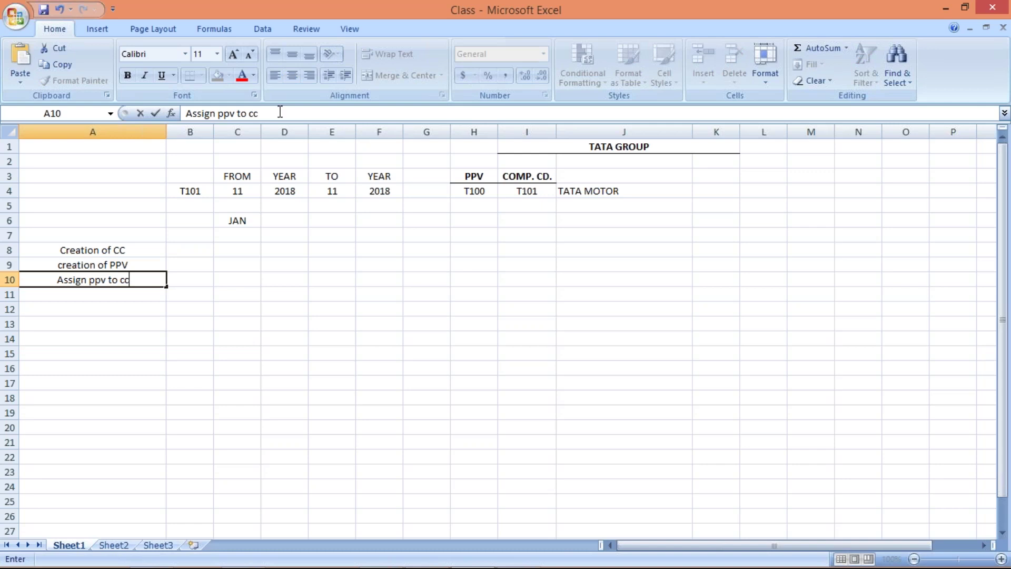
{"action": "key", "text": "Return"}
Add "open/close pp" in cell A11 as the fourth item of the list
{"action": "type", "text": "ope"}
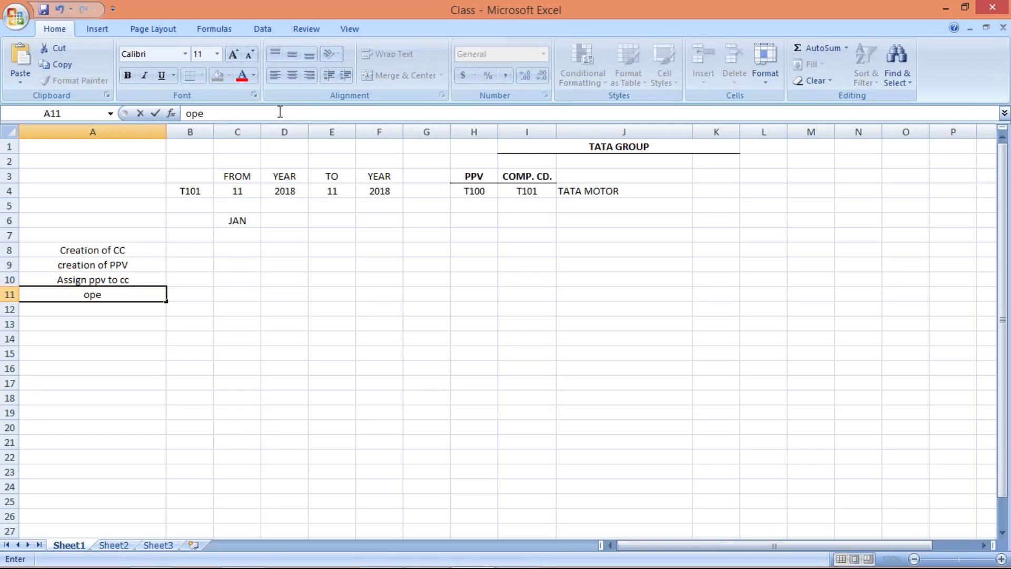
{"action": "type", "text": "n/close pp"}
{"action": "key", "text": "Return"}
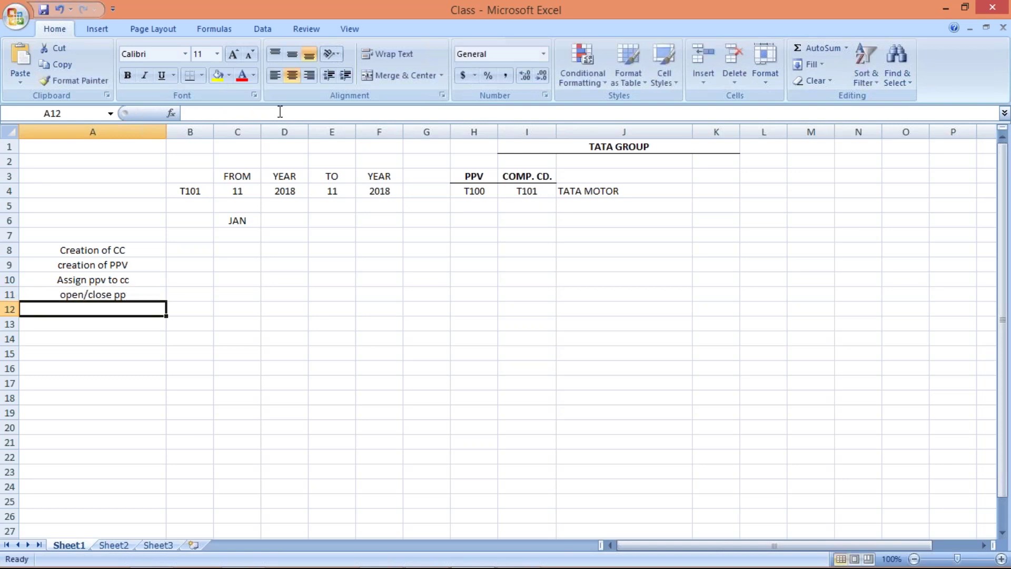
Enter R in cell B8 beside the Creation of CC entry
{"action": "left_click", "coordinate": [58, 252]}
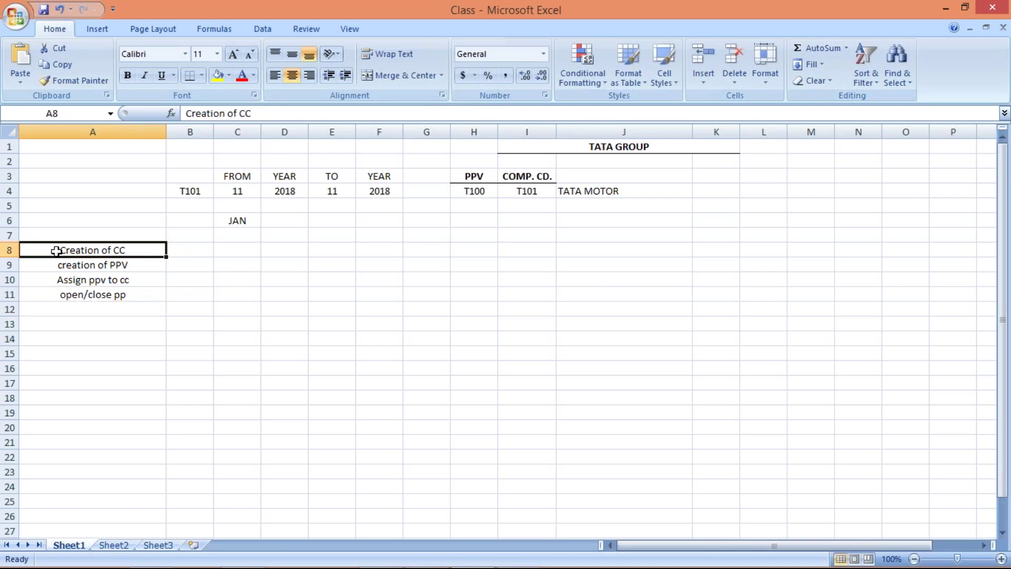
{"action": "left_click", "coordinate": [58, 271]}
{"action": "left_click", "coordinate": [194, 253]}
{"action": "type", "text": "R"}
{"action": "key", "text": "Return"}
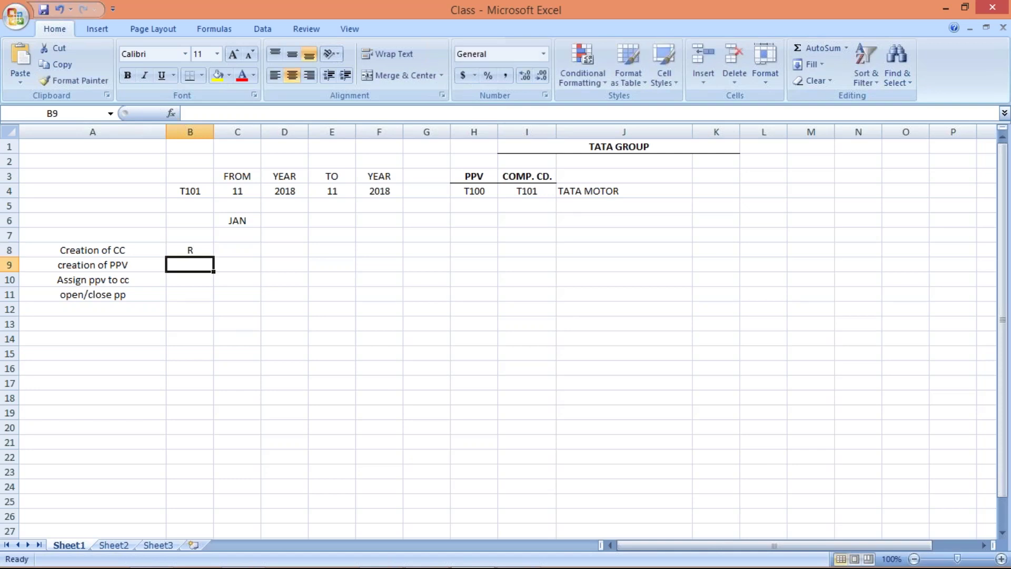
Enter the company code T101 in cell C8 on the Creation of CC row
{"action": "left_click", "coordinate": [128, 294]}
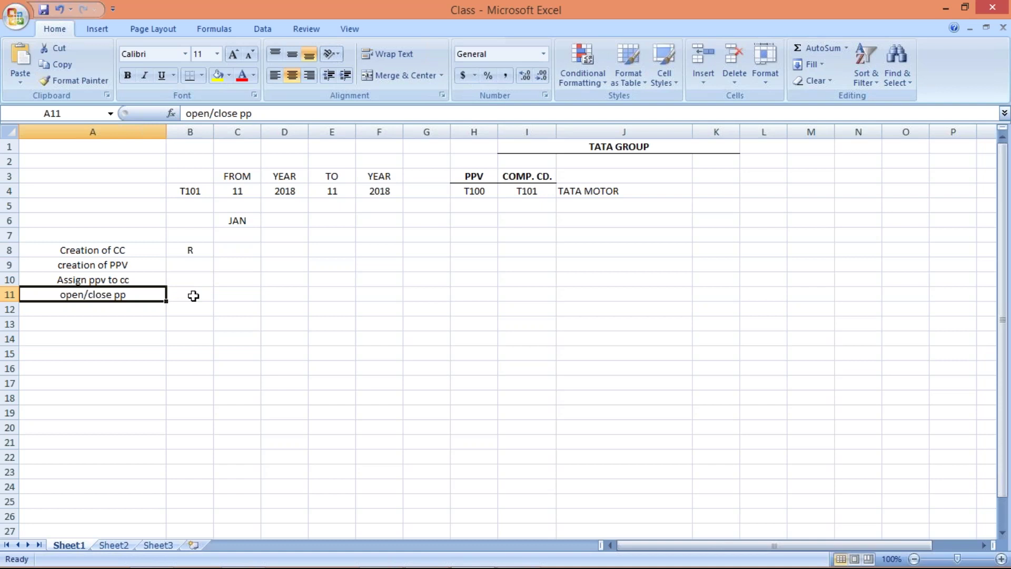
{"action": "left_click", "coordinate": [193, 296]}
{"action": "left_click", "coordinate": [189, 249]}
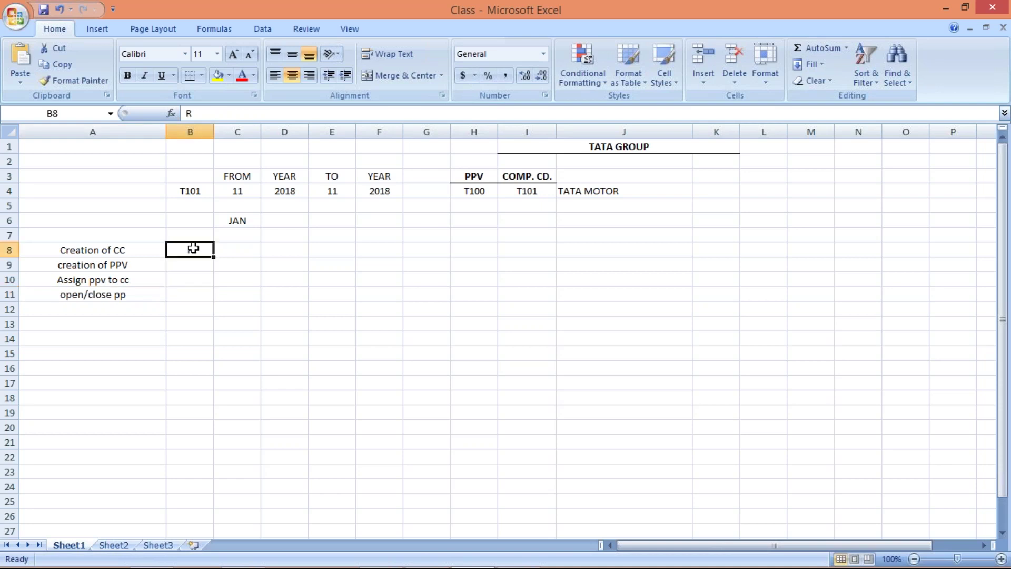
{"action": "left_click", "coordinate": [247, 254]}
{"action": "type", "text": "10"}
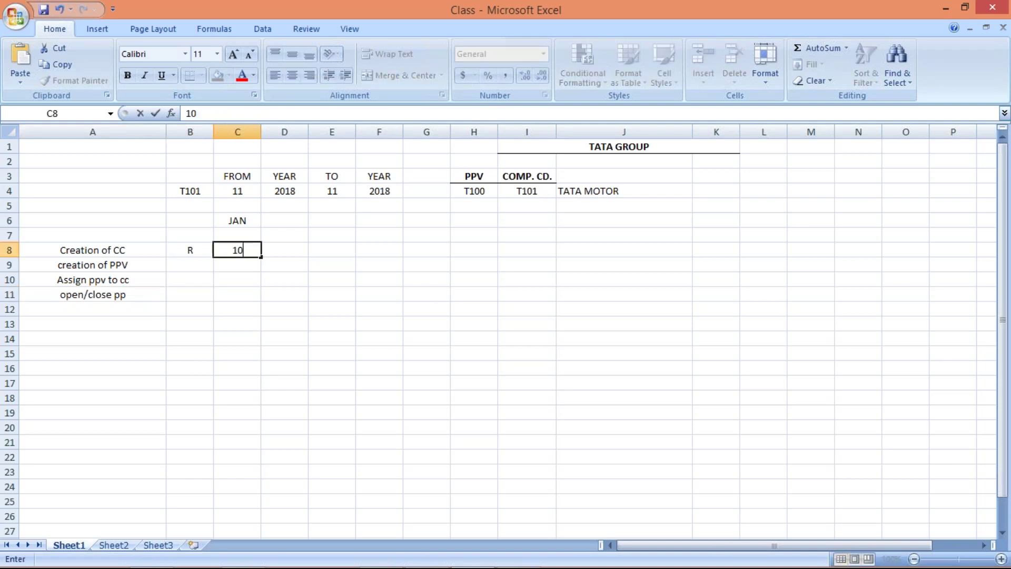
{"action": "key", "text": "BackSpace"}
{"action": "key", "text": "BackSpace"}
{"action": "type", "text": "T100"}
{"action": "key", "text": "BackSpace"}
{"action": "key", "text": "BackSpace"}
{"action": "key", "text": "BackSpace"}
{"action": "key", "text": "BackSpace"}
{"action": "type", "text": "T101"}
{"action": "key", "text": "Return"}
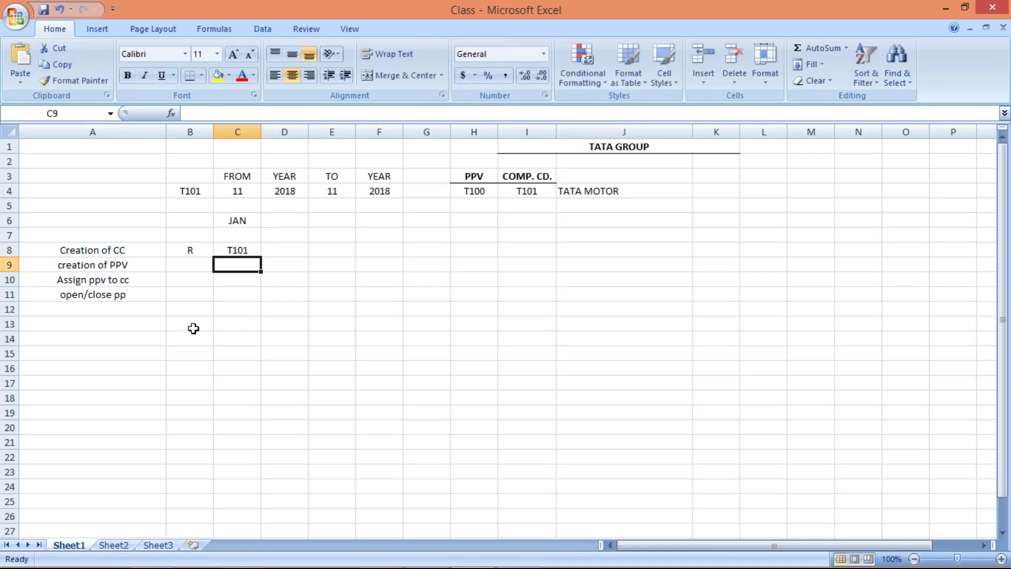
Enter T101 in cell C11 on the open/close pp row
{"action": "left_click", "coordinate": [85, 293]}
{"action": "left_click", "coordinate": [227, 296]}
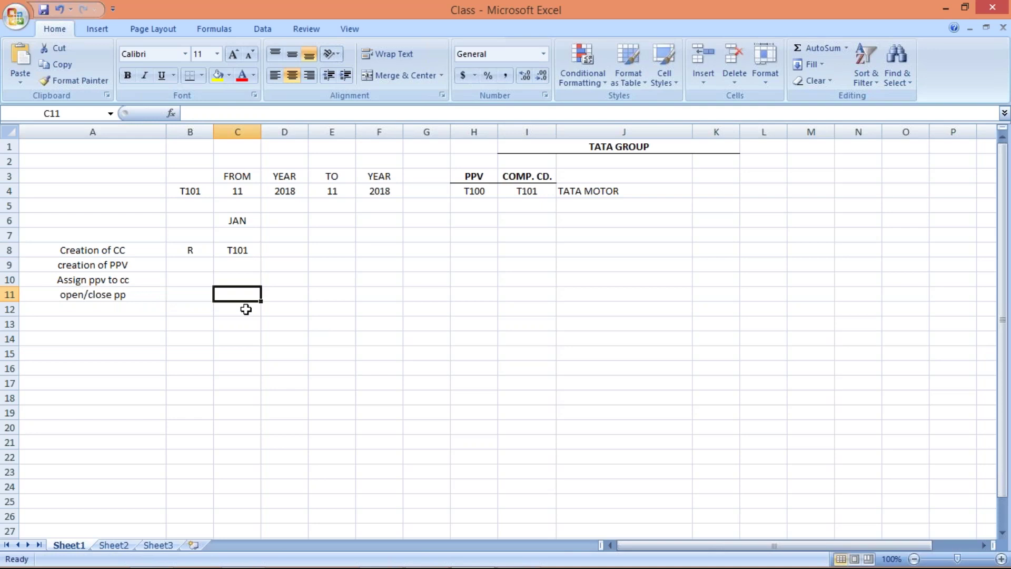
{"action": "type", "text": "T100"}
{"action": "key", "text": "BackSpace"}
{"action": "type", "text": "1"}
{"action": "key", "text": "Return"}
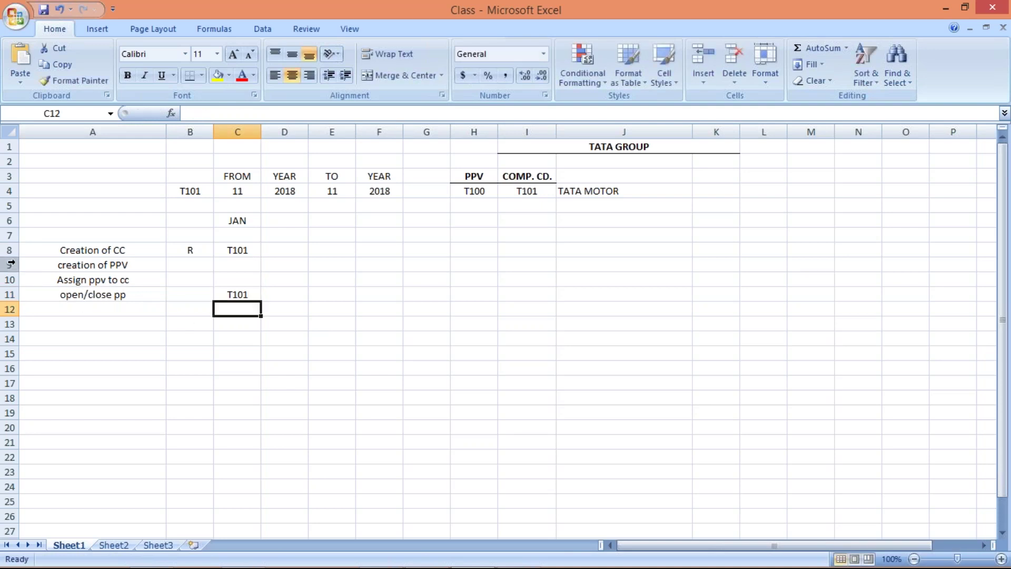
Examine the creation of PPV and Assign ppv to cc items in A9:A10 in relation to open/close pp and the PPV column
{"action": "left_click_drag", "start_coordinate": [11, 262], "coordinate": [75, 281]}
{"action": "left_click", "coordinate": [79, 295]}
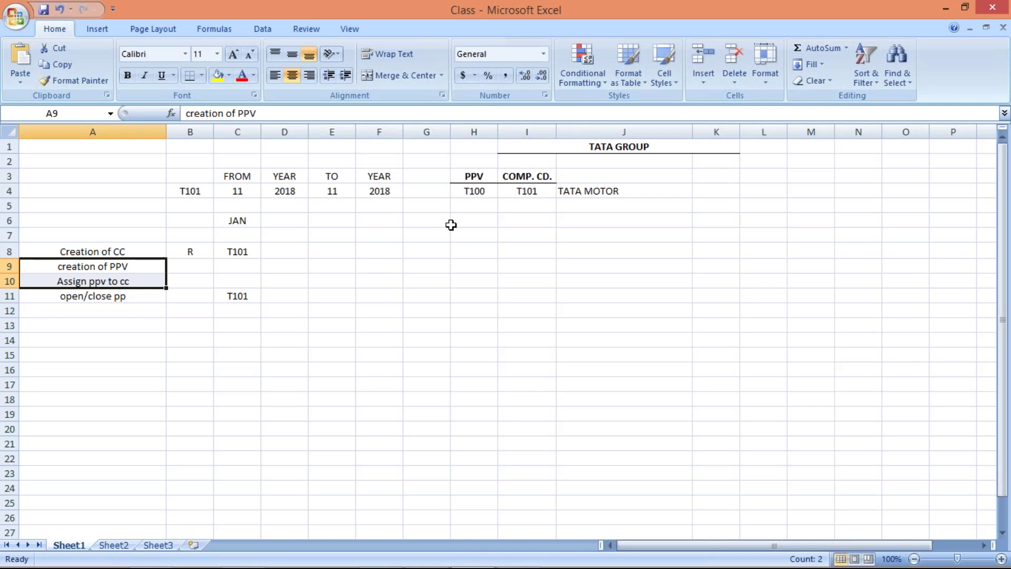
{"action": "left_click", "coordinate": [102, 267]}
{"action": "left_click", "coordinate": [107, 279]}
{"action": "key", "text": "Up"}
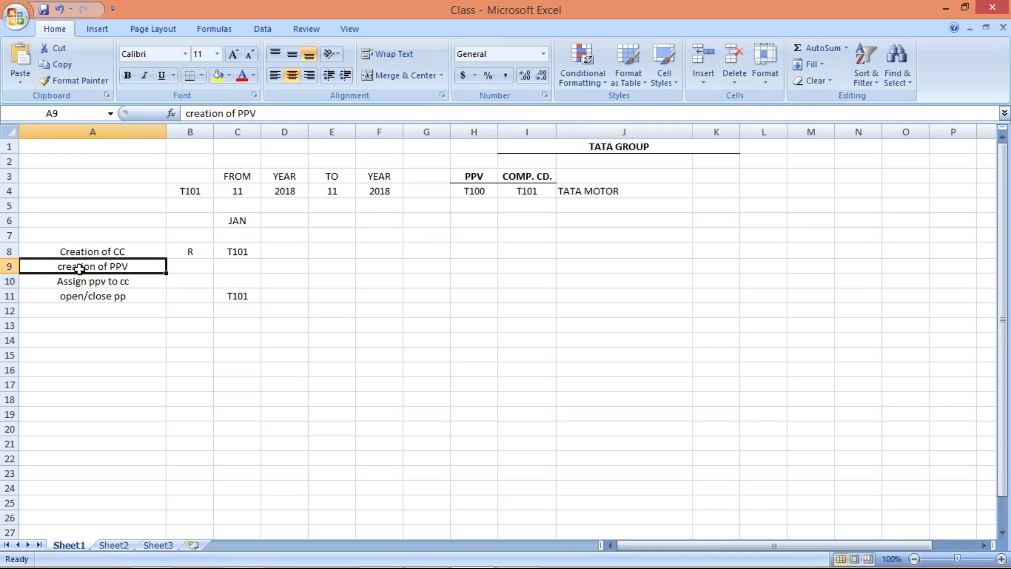
{"action": "left_click_drag", "start_coordinate": [76, 265], "coordinate": [85, 287]}
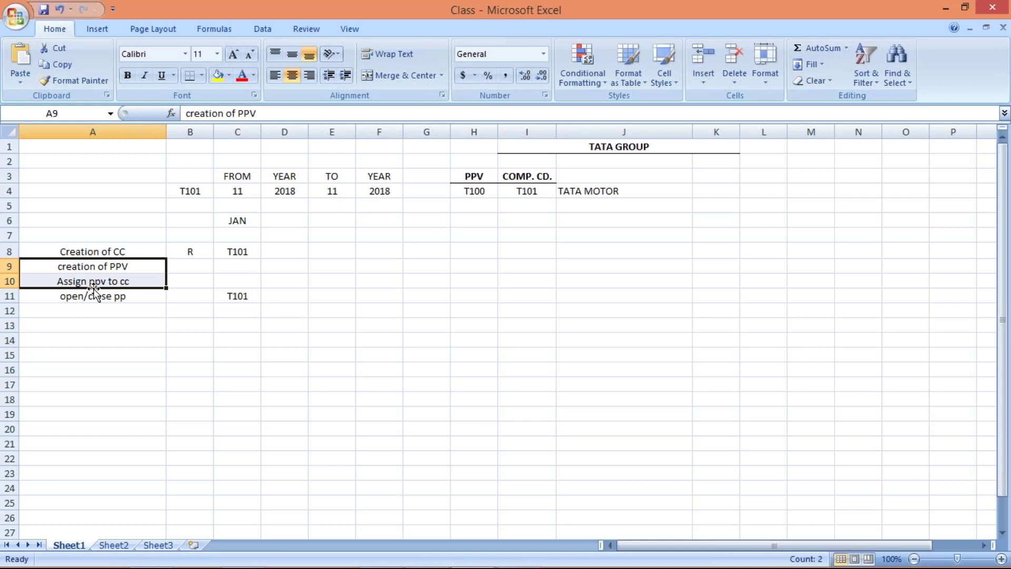
{"action": "left_click", "coordinate": [246, 323]}
{"action": "left_click", "coordinate": [480, 207]}
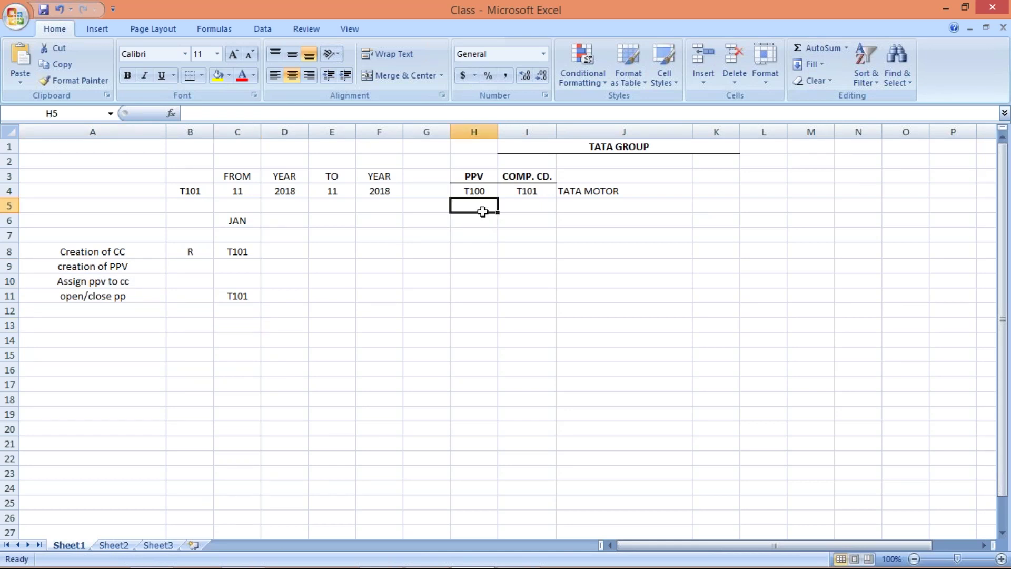
Switch to SAP Logon, start the FICO connection, and log on with the user name and account password
{"action": "left_click", "coordinate": [542, 206]}
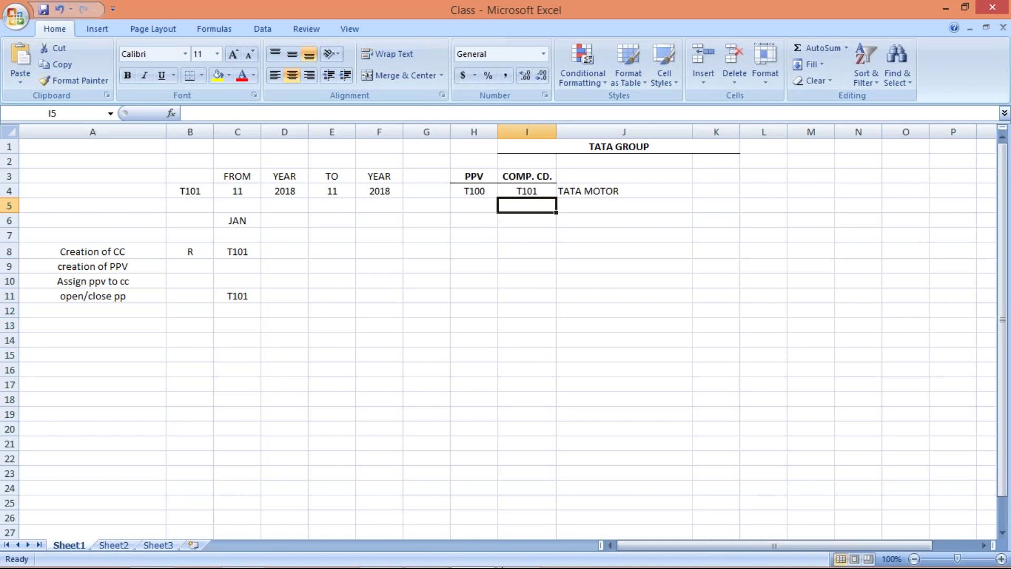
{"action": "left_click", "coordinate": [382, 553]}
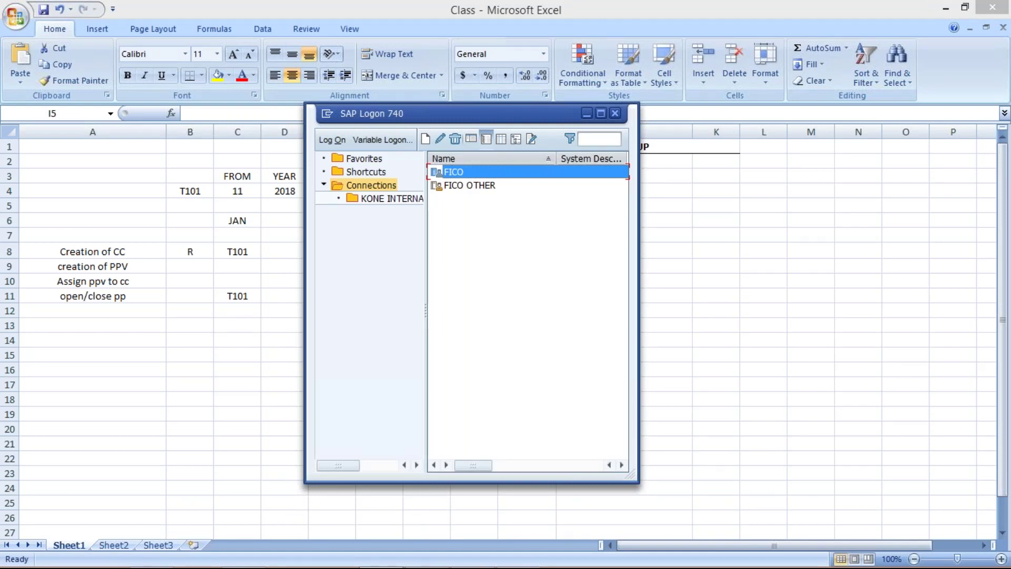
{"action": "key", "text": "Return"}
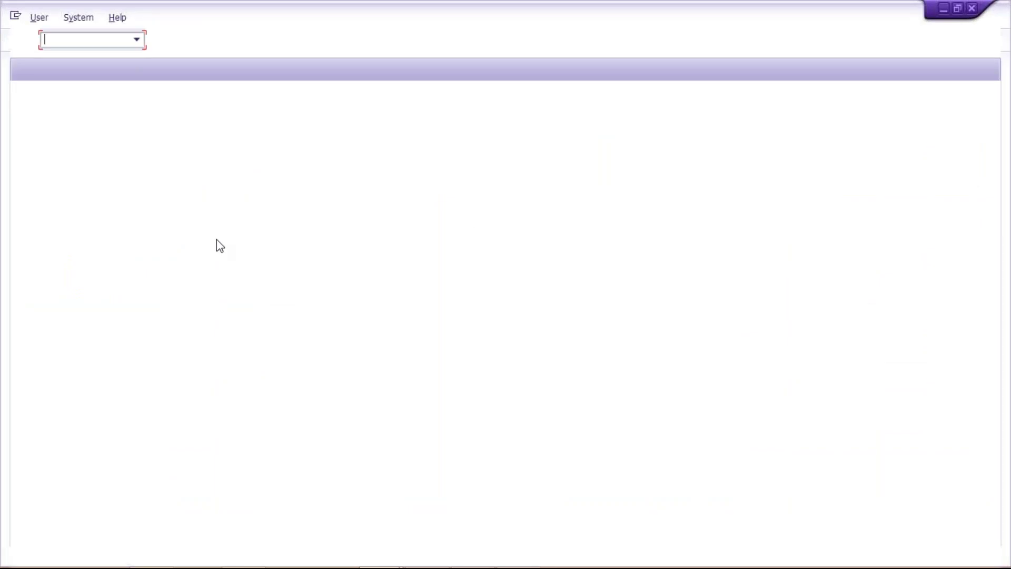
{"action": "key", "text": "Down"}
{"action": "key", "text": "Return"}
{"action": "key", "text": "Tab"}
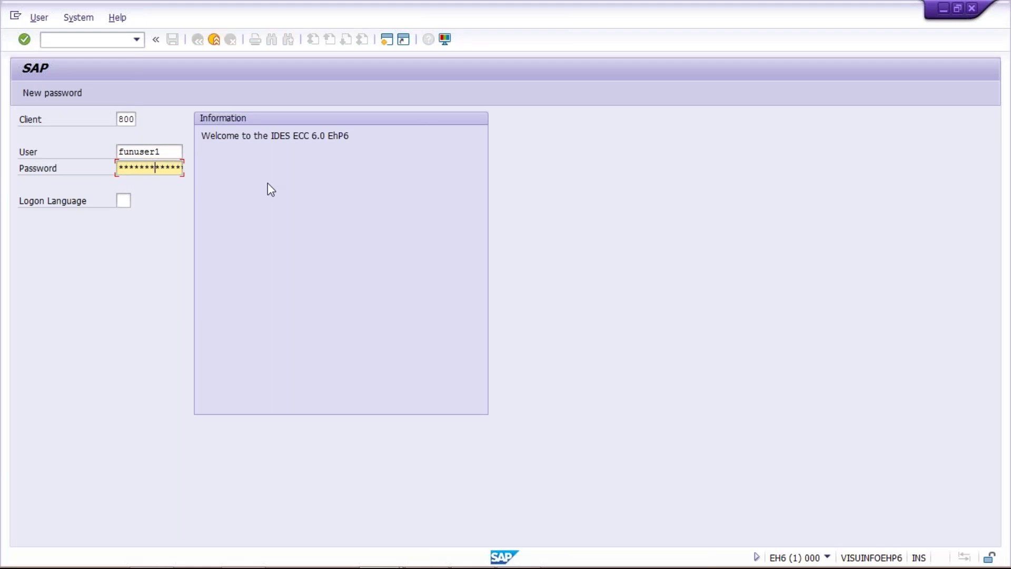
{"action": "key", "text": "Return"}
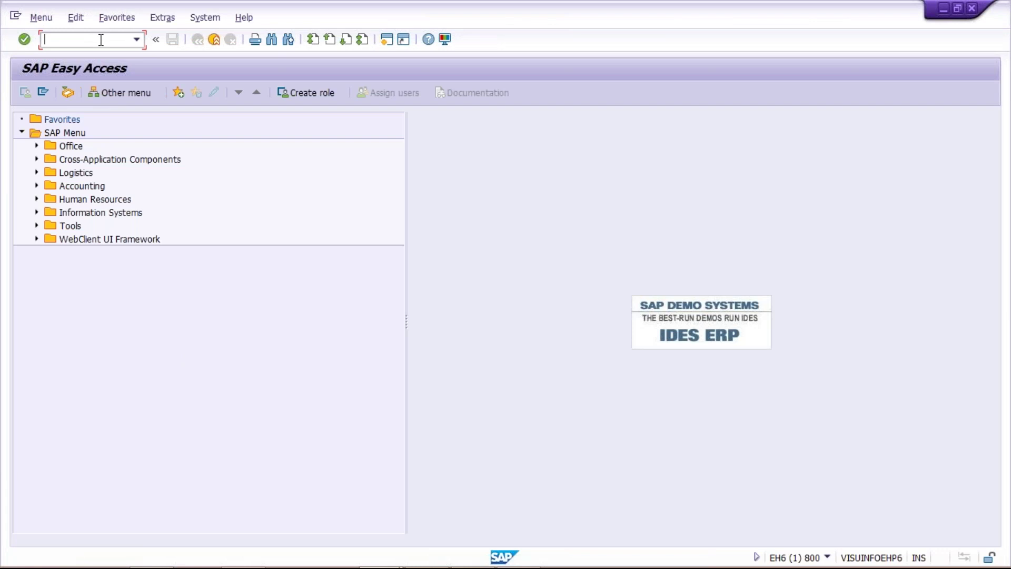
Run transaction ox02 to open the company code overview and position the list at company code T101
{"action": "type", "text": "ox02"}
{"action": "key", "text": "Return"}
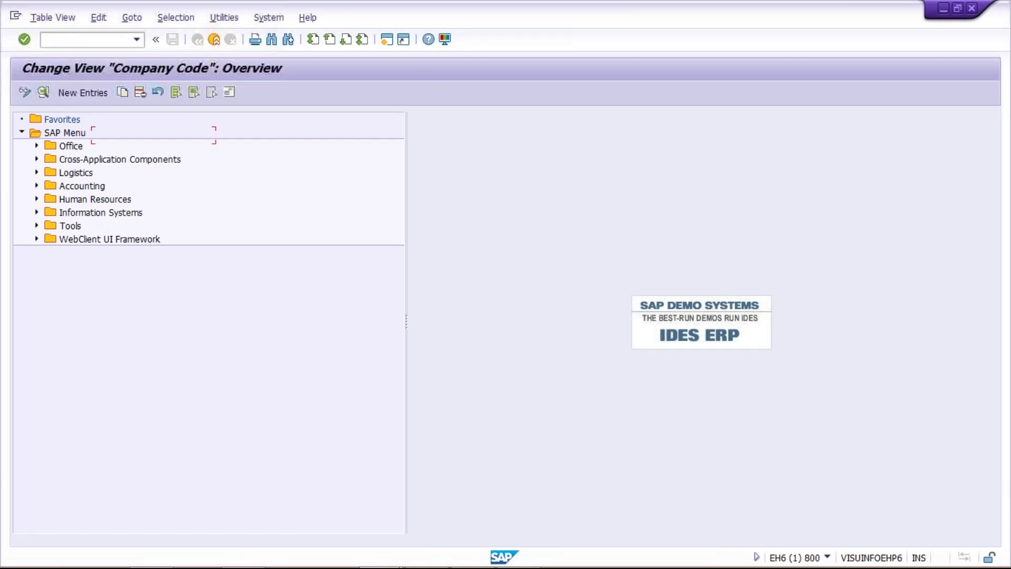
{"action": "left_click", "coordinate": [165, 428]}
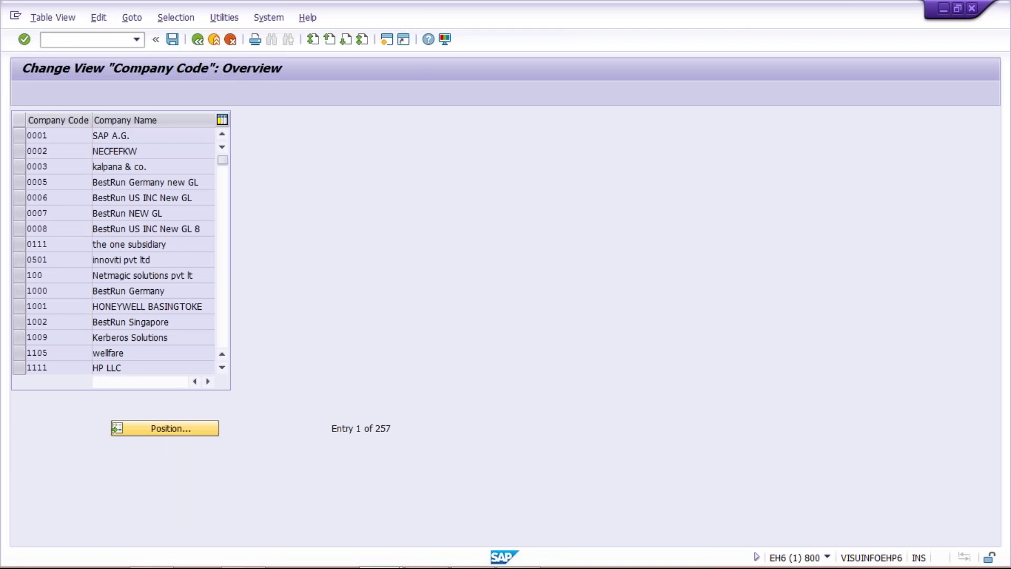
{"action": "type", "text": "T101"}
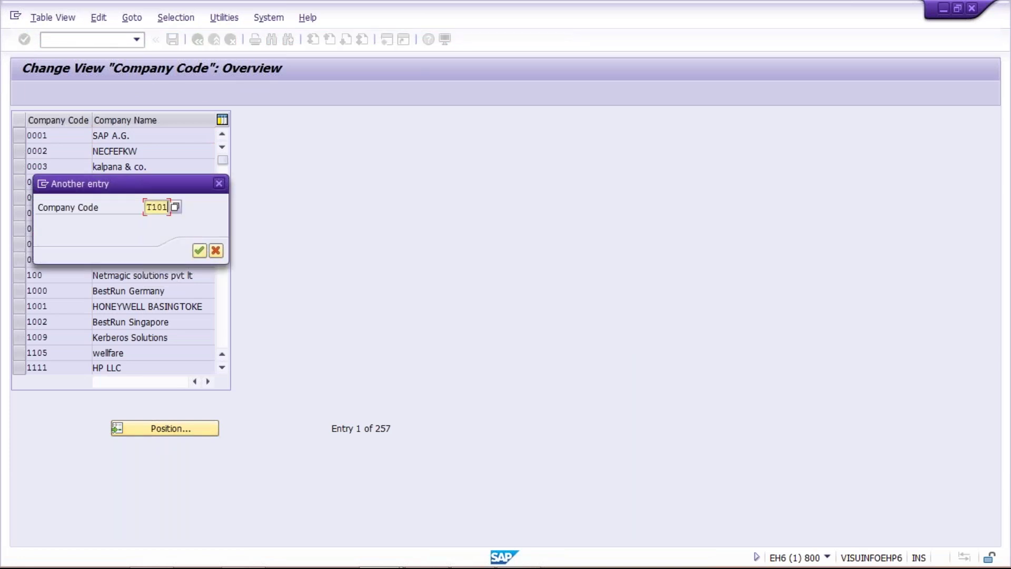
{"action": "left_click", "coordinate": [218, 183]}
{"action": "left_click", "coordinate": [165, 138]}
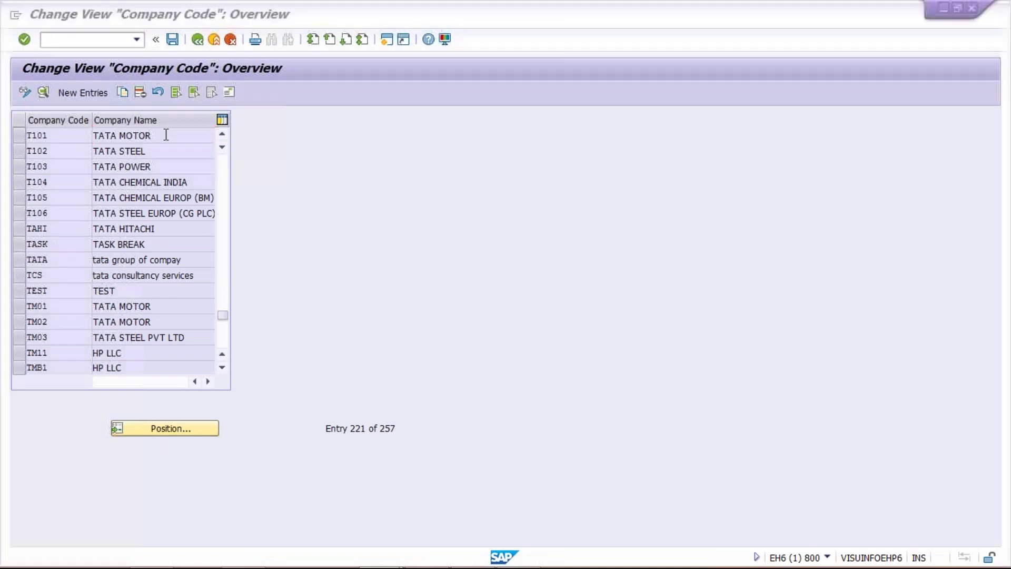
{"action": "key", "text": "alt+Tab"}
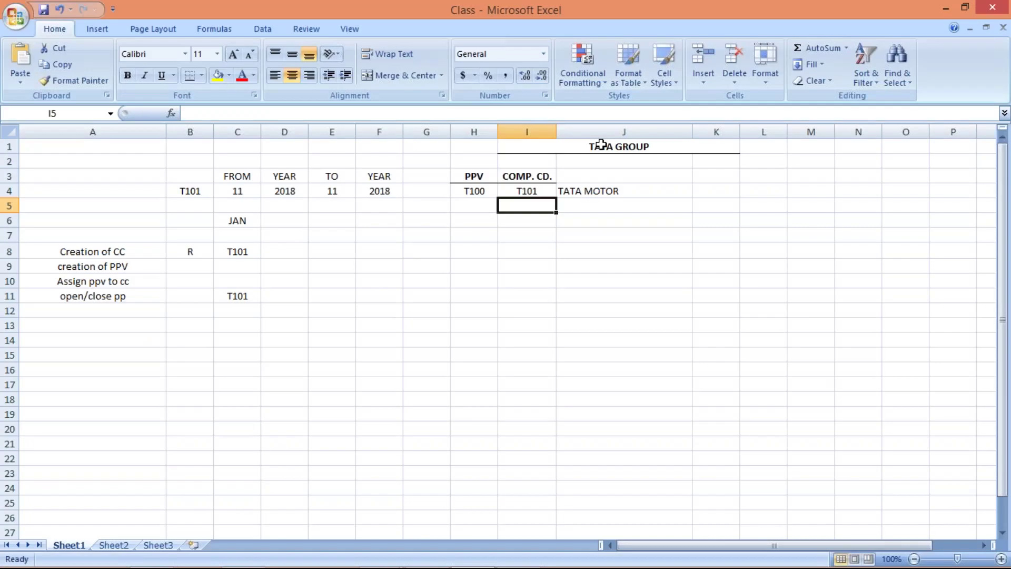
{"action": "left_click", "coordinate": [600, 144]}
{"action": "left_click", "coordinate": [591, 244]}
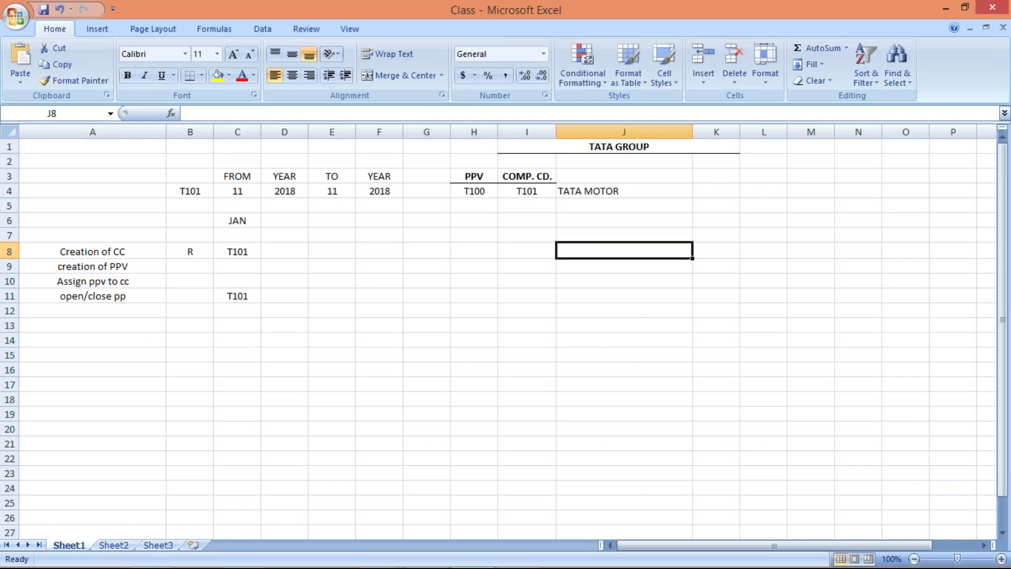
Copy company codes T102 to T106 with their company names from the SAP overview into the Excel sheet starting at cell I5
{"action": "key", "text": "alt+Tab"}
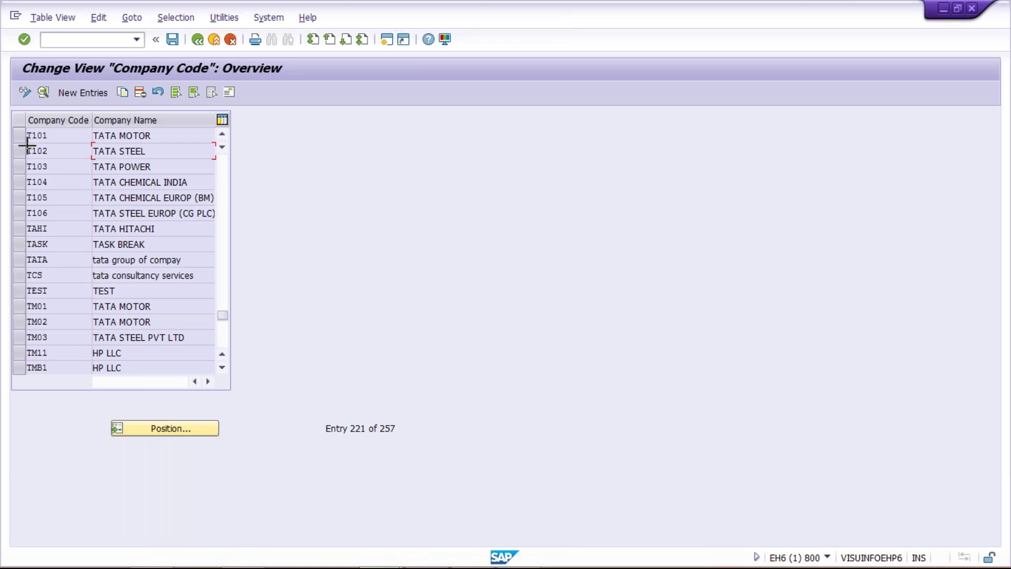
{"action": "left_click_drag", "start_coordinate": [27, 144], "coordinate": [174, 218]}
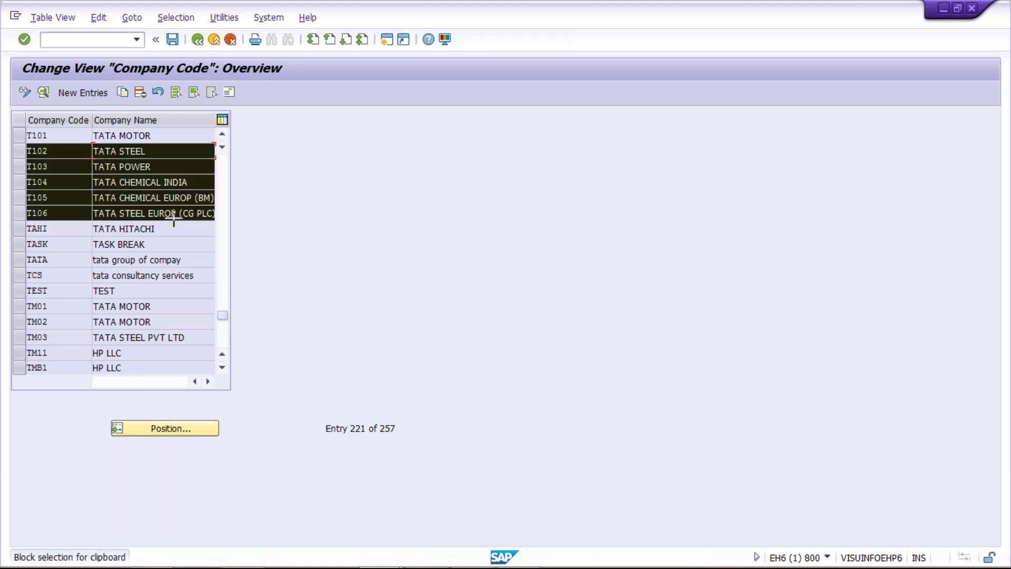
{"action": "key", "text": "ctrl+c"}
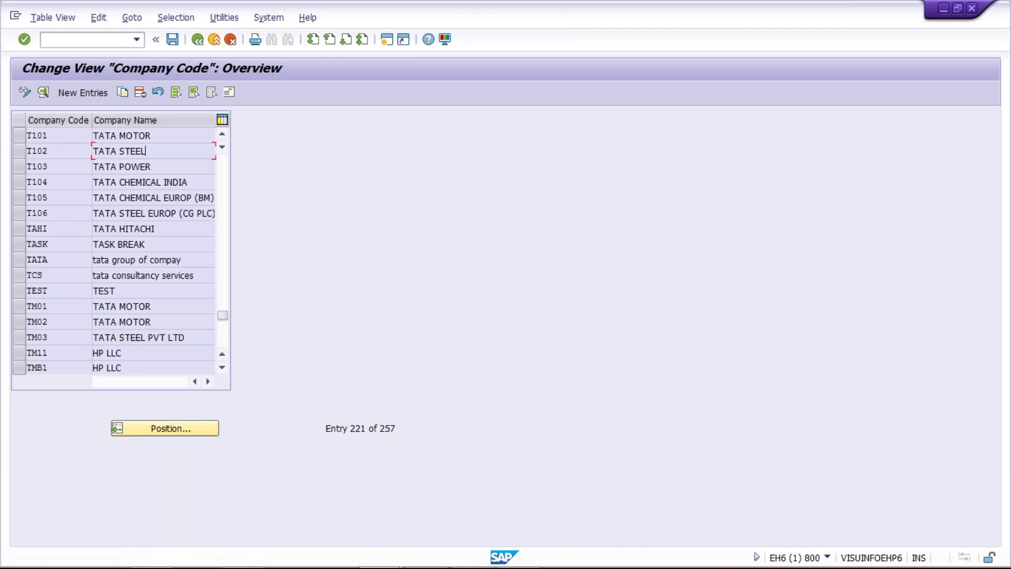
{"action": "key", "text": "alt+Tab"}
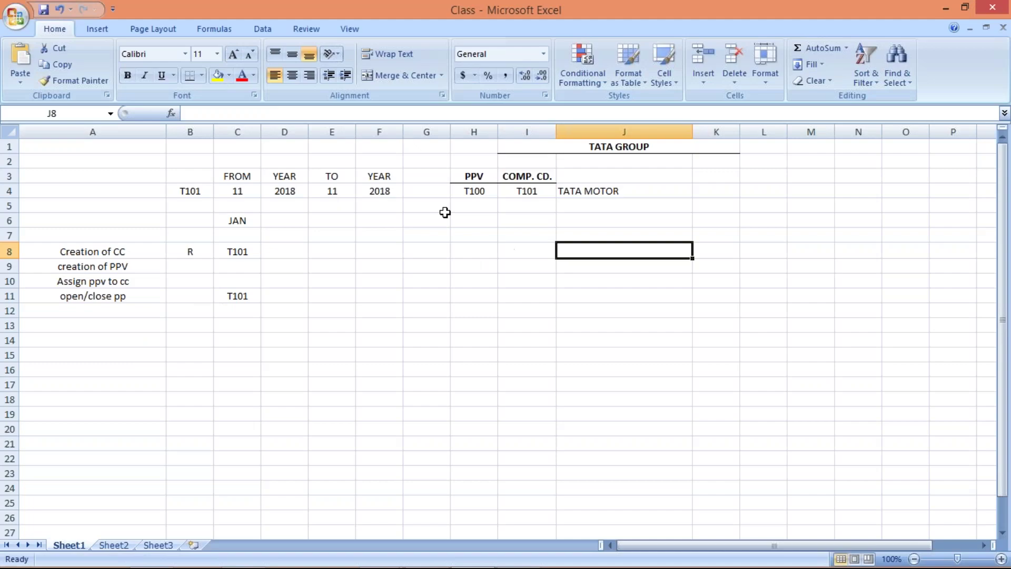
{"action": "left_click", "coordinate": [514, 207]}
{"action": "key", "text": "ctrl+v"}
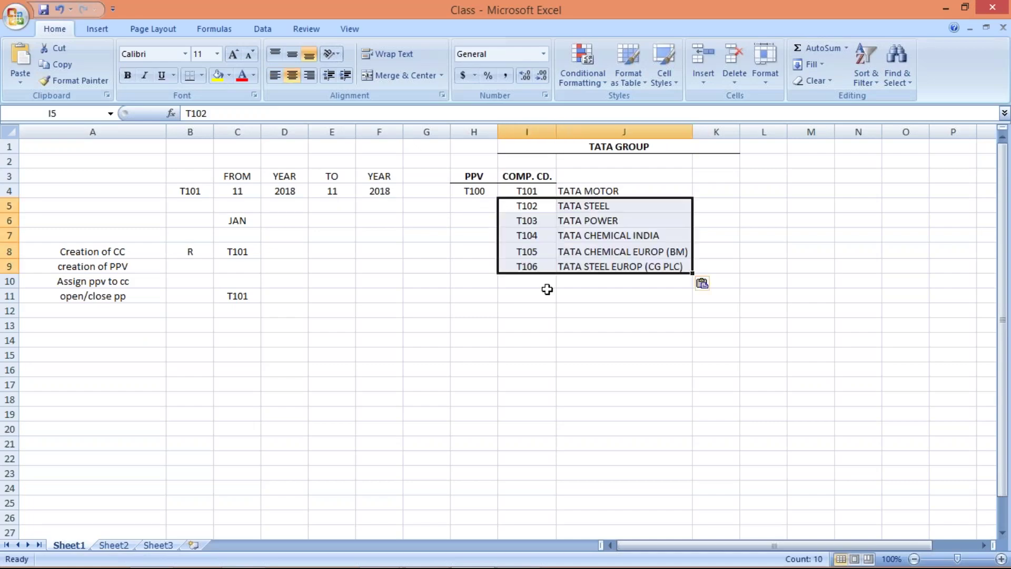
{"action": "left_click", "coordinate": [598, 355]}
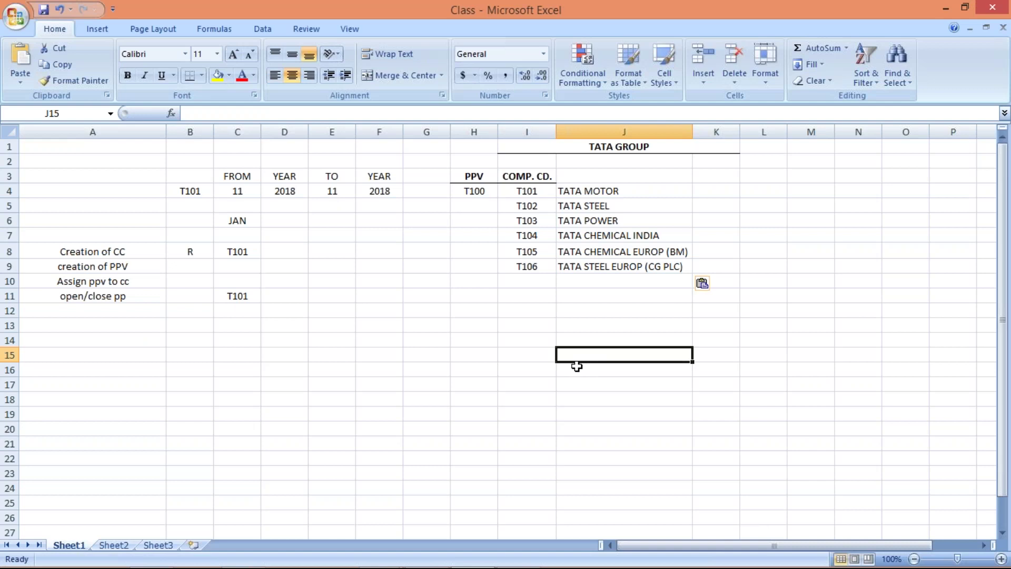
Examine the TATA company names in J4:J9, from TATA MOTOR down to TATA STEEL EUROP (CG PLC)
{"action": "left_click", "coordinate": [522, 188]}
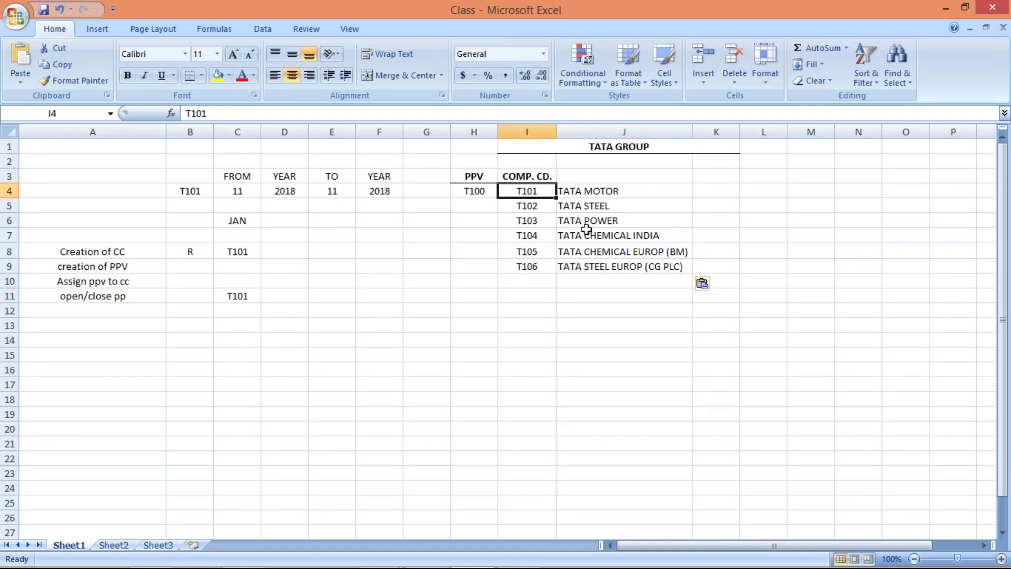
{"action": "left_click", "coordinate": [599, 188]}
{"action": "left_click", "coordinate": [608, 205]}
{"action": "left_click", "coordinate": [617, 220]}
{"action": "left_click", "coordinate": [635, 236]}
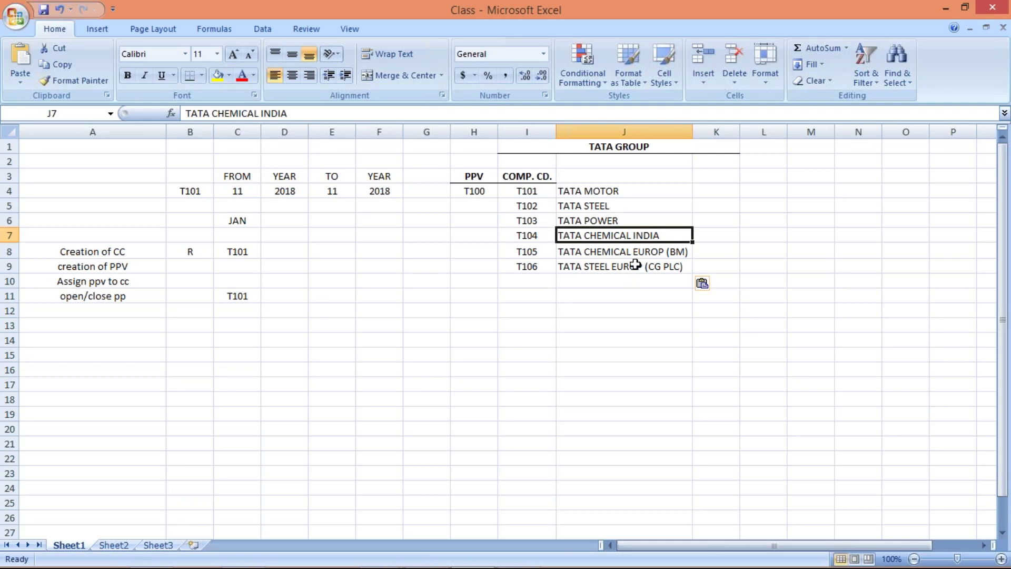
{"action": "left_click", "coordinate": [629, 255]}
{"action": "left_click", "coordinate": [635, 267]}
{"action": "left_click", "coordinate": [626, 251]}
{"action": "left_click", "coordinate": [629, 266]}
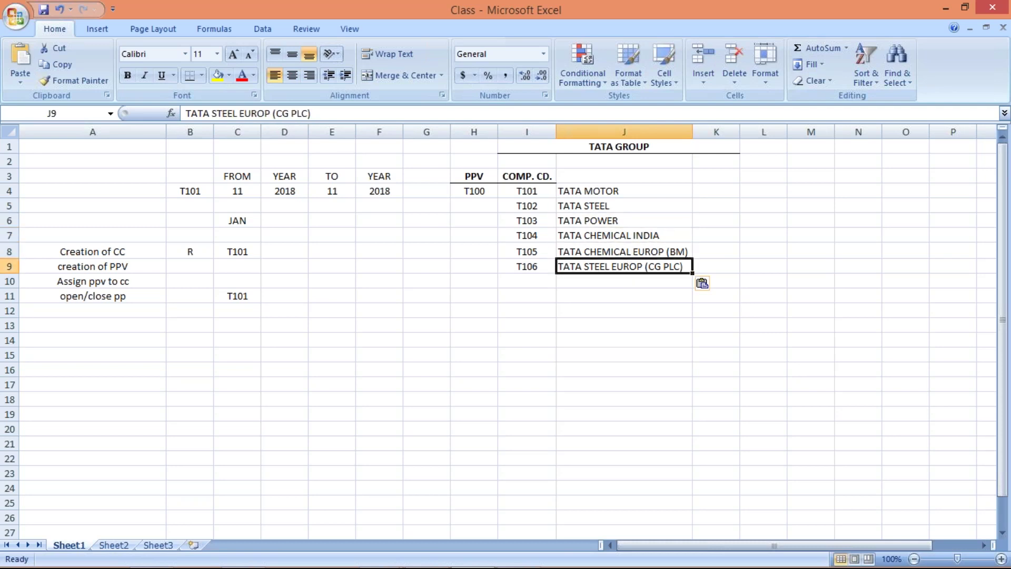
Enter INDIA in cell K4 beside TATA MOTOR and fill it down to K7
{"action": "left_click", "coordinate": [730, 186]}
{"action": "type", "text": "INDIA"}
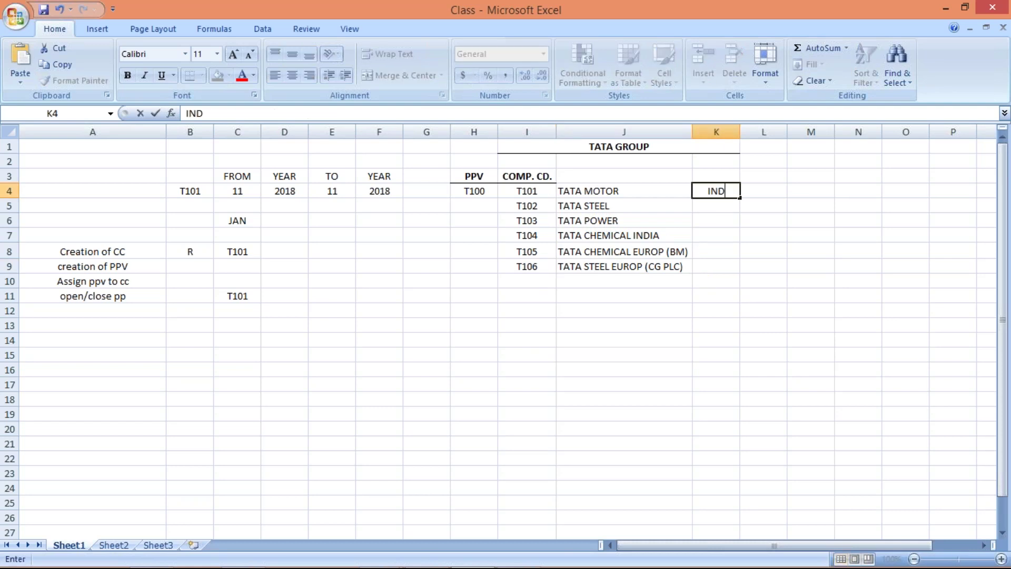
{"action": "key", "text": "Return"}
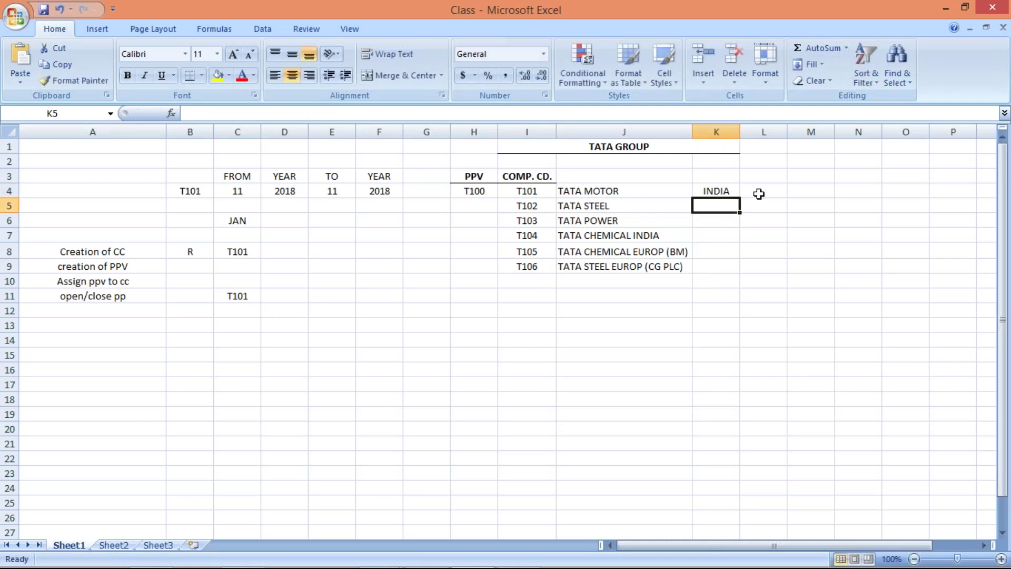
{"action": "left_click_drag", "start_coordinate": [724, 192], "coordinate": [728, 232]}
{"action": "key", "text": "ctrl+d"}
Enter EUROP in cell K8 beside TATA CHEMICAL EUROP (BM) and fill it down to K9
{"action": "left_click", "coordinate": [720, 251]}
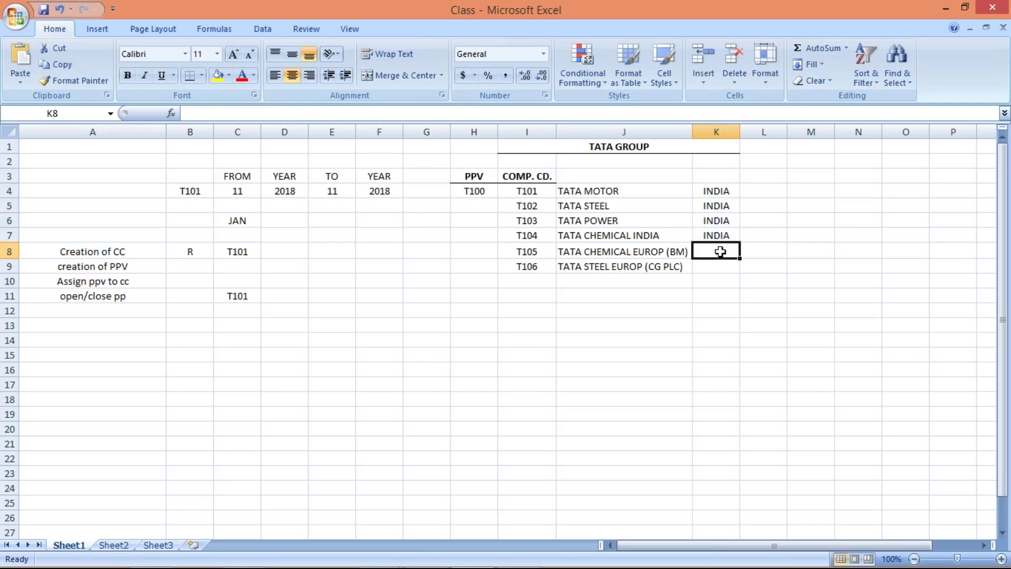
{"action": "type", "text": "E"}
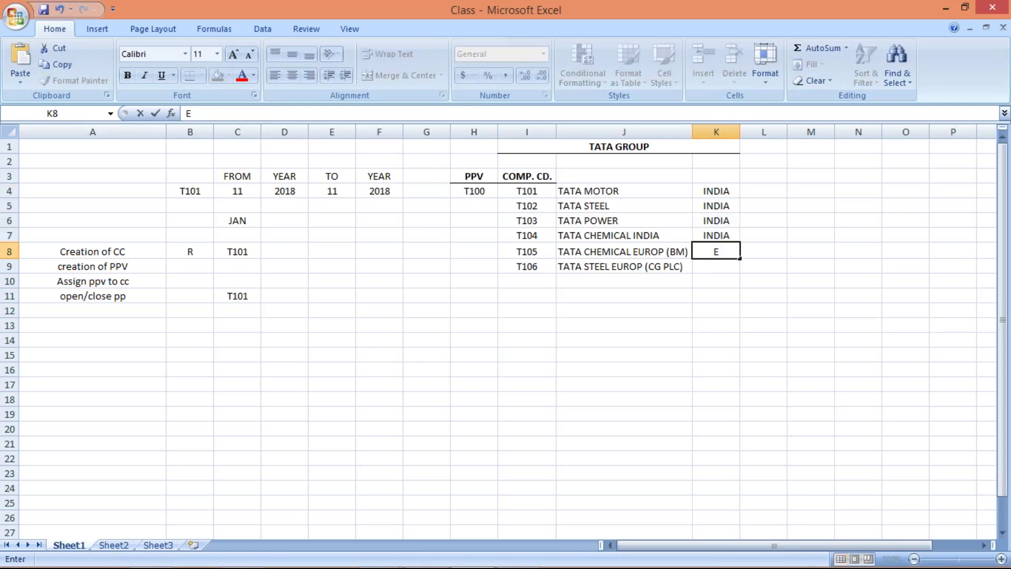
{"action": "type", "text": "UROP"}
{"action": "key", "text": "Return"}
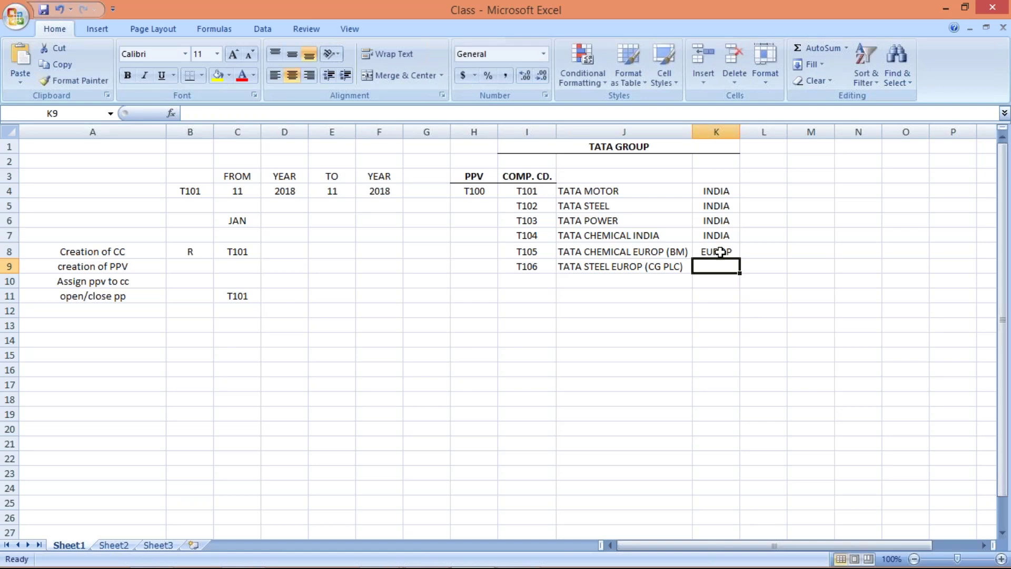
{"action": "left_click_drag", "start_coordinate": [716, 252], "coordinate": [715, 268]}
{"action": "key", "text": "ctrl+d"}
{"action": "left_click", "coordinate": [700, 319]}
{"action": "left_click", "coordinate": [640, 296]}
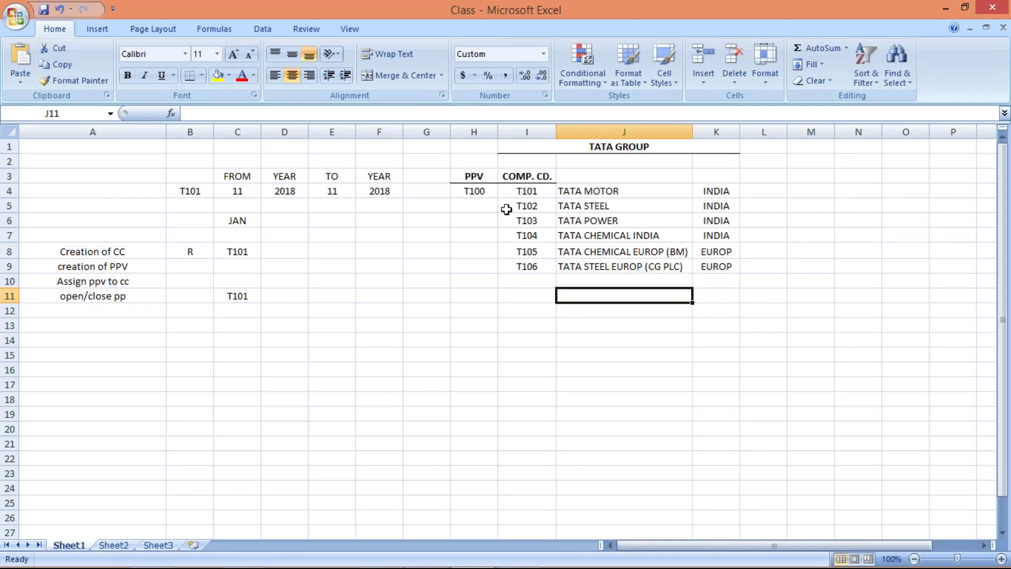
Examine the company codes in I4:I9 in relation to PPV T100 and the INDIA entries in K4:K7
{"action": "left_click", "coordinate": [544, 190]}
{"action": "left_click_drag", "start_coordinate": [536, 200], "coordinate": [539, 247]}
{"action": "left_click", "coordinate": [544, 190]}
{"action": "left_click", "coordinate": [536, 262]}
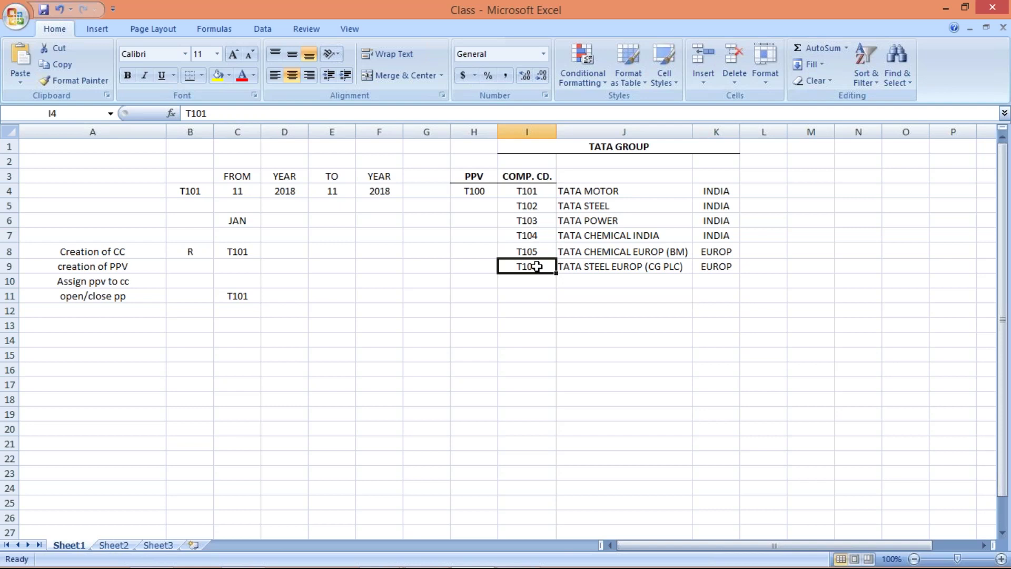
{"action": "left_click", "coordinate": [532, 189]}
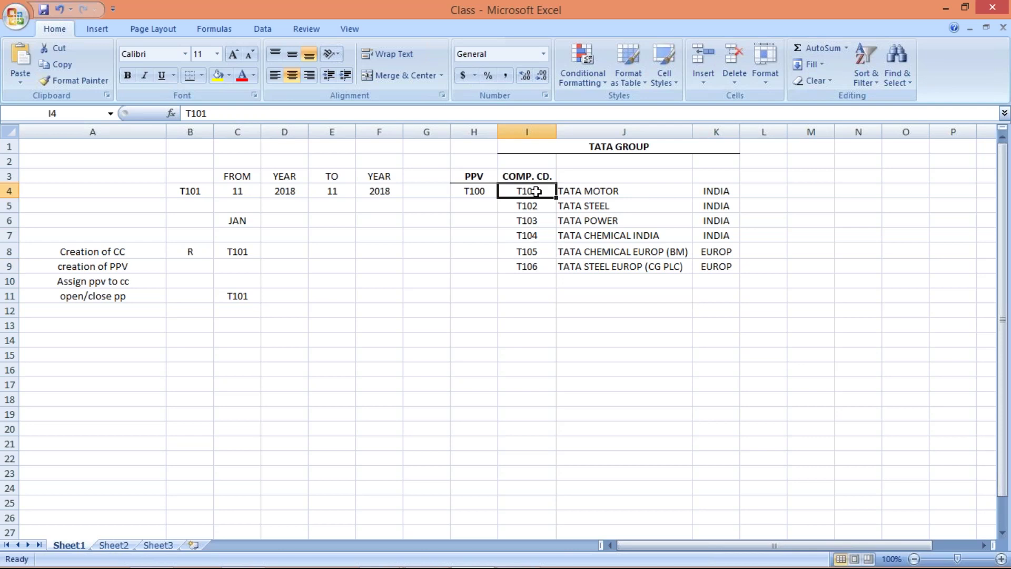
{"action": "left_click", "coordinate": [474, 190]}
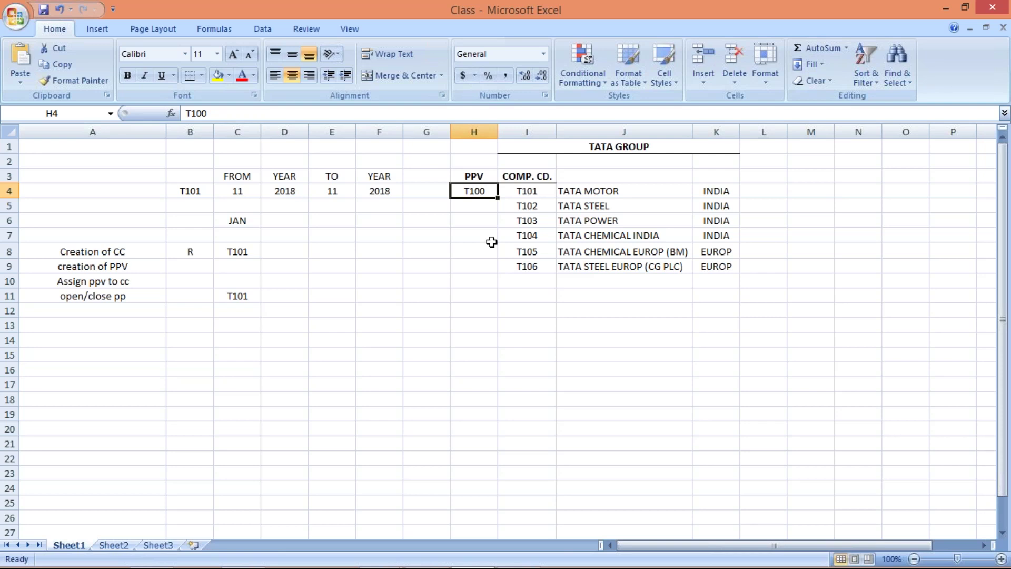
{"action": "left_click_drag", "start_coordinate": [734, 191], "coordinate": [732, 234]}
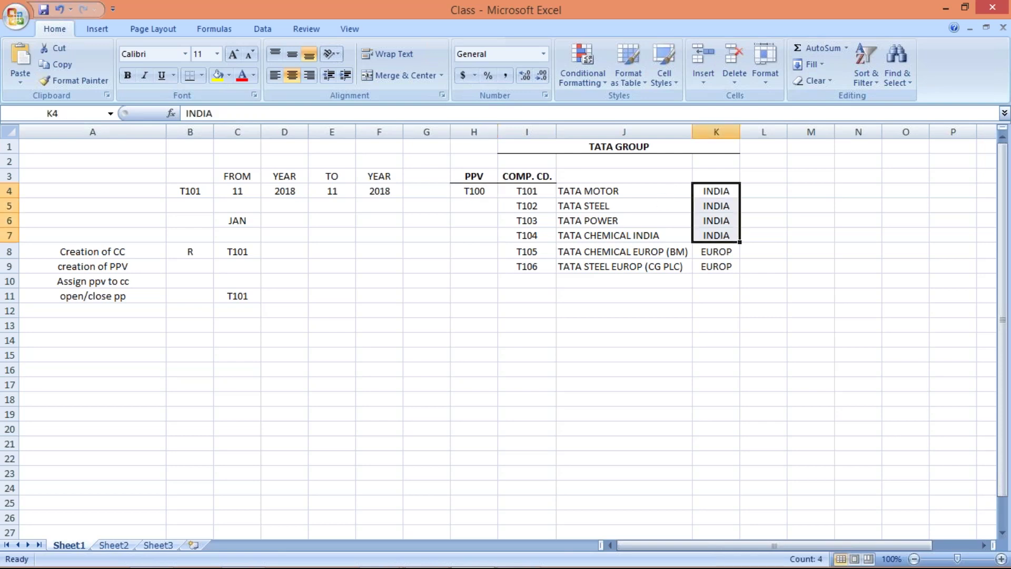
{"action": "left_click", "coordinate": [717, 194]}
{"action": "left_click", "coordinate": [717, 207]}
{"action": "left_click", "coordinate": [717, 235]}
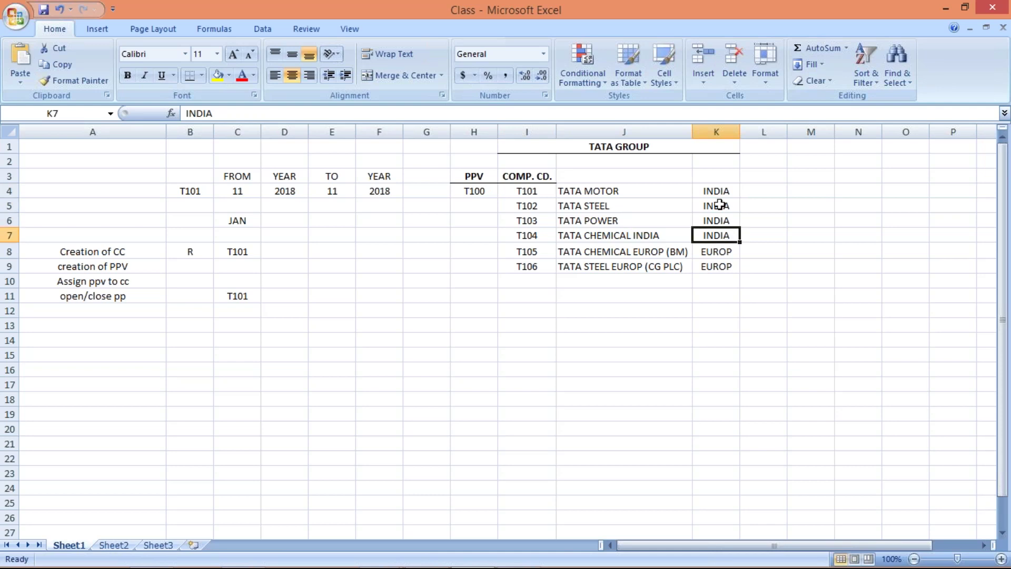
{"action": "left_click", "coordinate": [719, 192]}
{"action": "left_click", "coordinate": [715, 205]}
{"action": "left_click", "coordinate": [716, 233]}
{"action": "left_click", "coordinate": [715, 206]}
{"action": "left_click", "coordinate": [716, 191]}
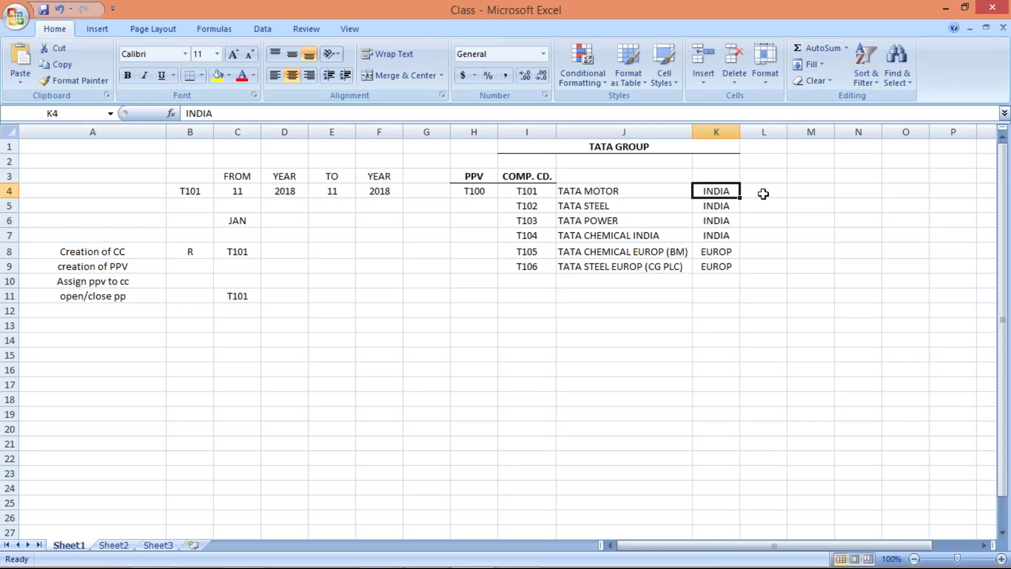
Enter the fiscal period range A TO M in cell L4 on the TATA MOTOR row
{"action": "left_click", "coordinate": [758, 194]}
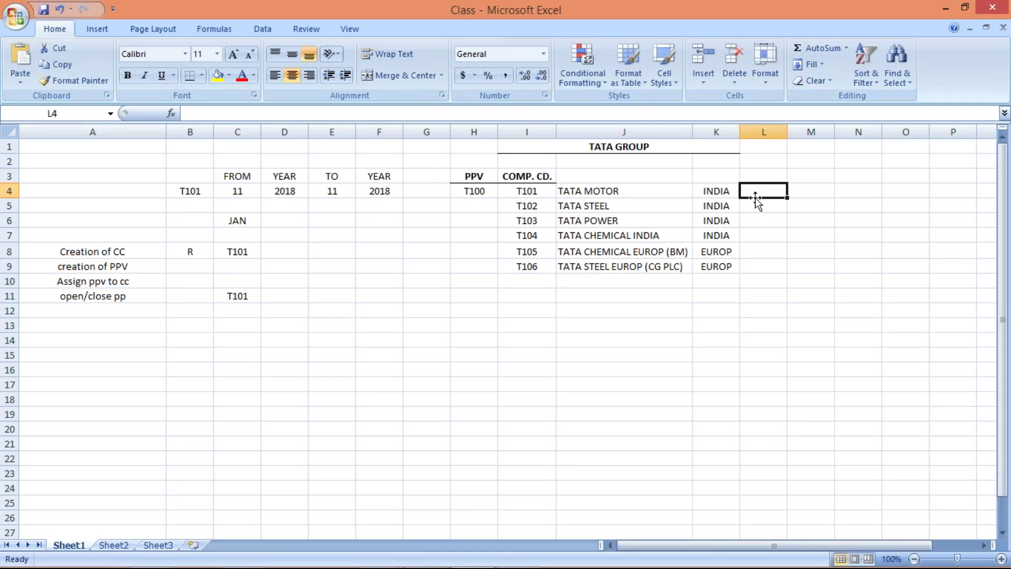
{"action": "type", "text": "A TO"}
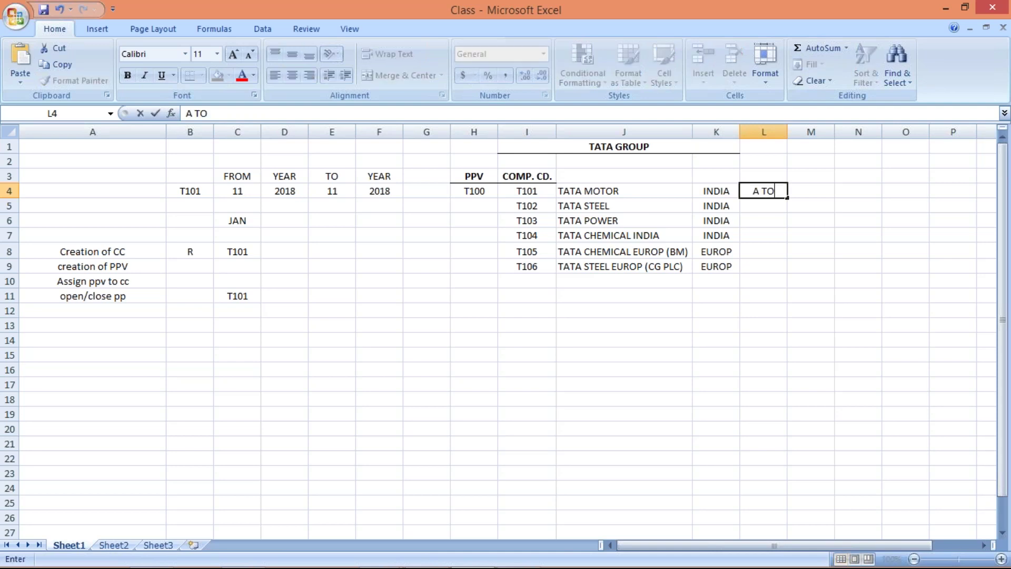
{"action": "type", "text": " M"}
{"action": "key", "text": "Return"}
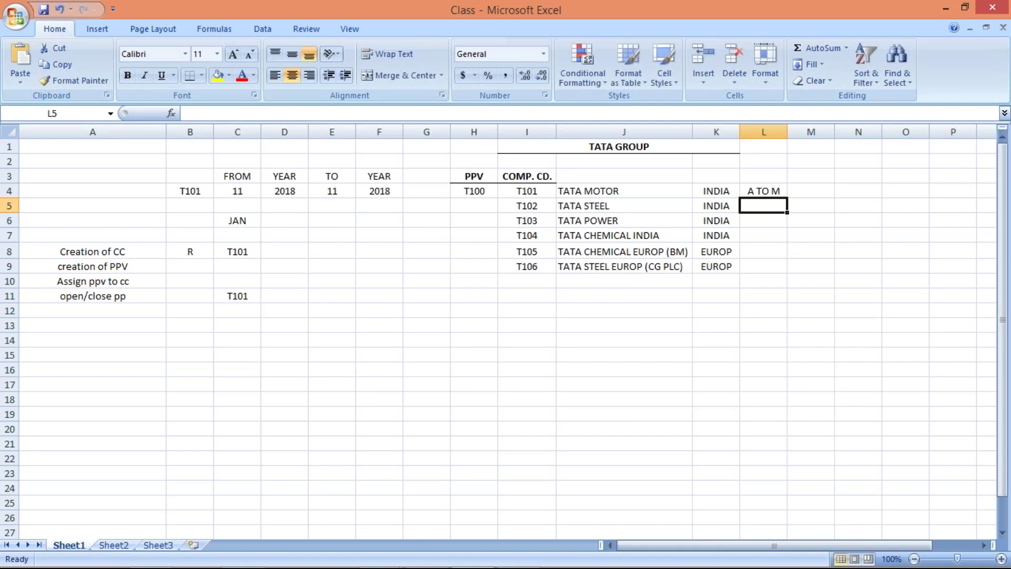
Fill the A TO M fiscal period range down from L4 to L7 for the INDIA companies
{"action": "left_click_drag", "start_coordinate": [750, 197], "coordinate": [754, 230]}
{"action": "key", "text": "ctrl+d"}
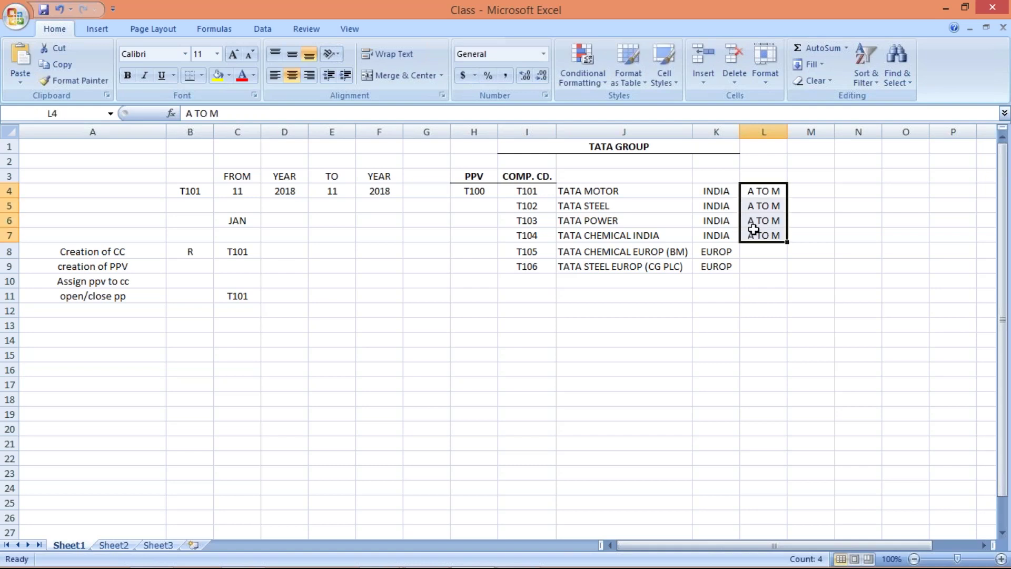
{"action": "left_click", "coordinate": [735, 268]}
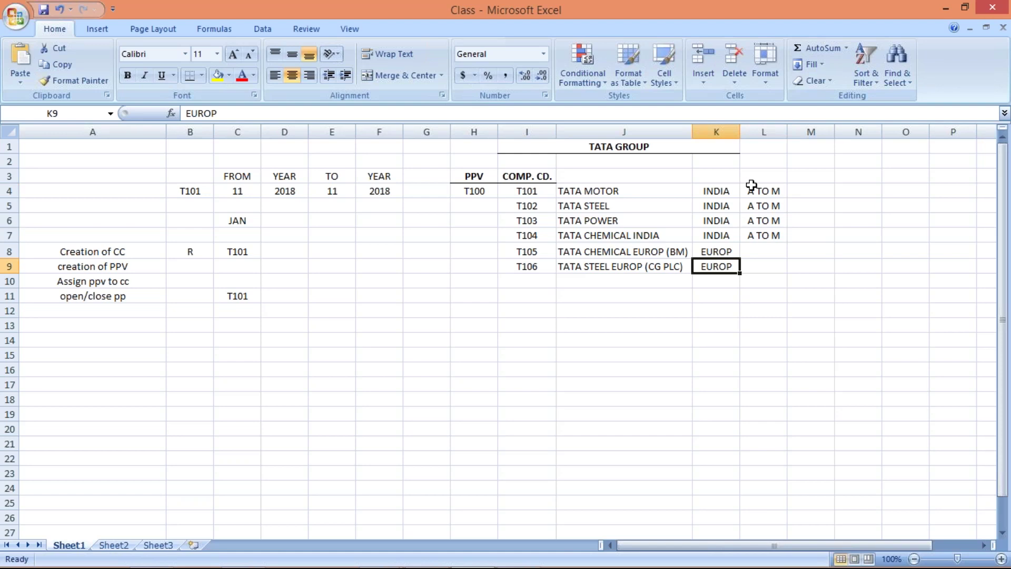
{"action": "left_click", "coordinate": [752, 190]}
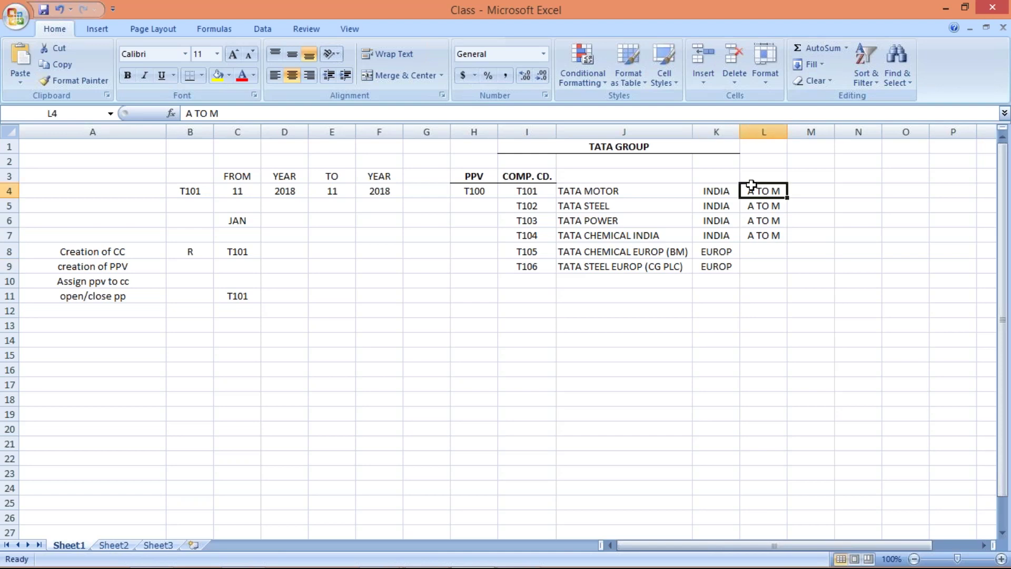
Enter the fiscal period range J TO D in cell L8 and fill it down to L9 for the EUROP companies
{"action": "left_click", "coordinate": [764, 252]}
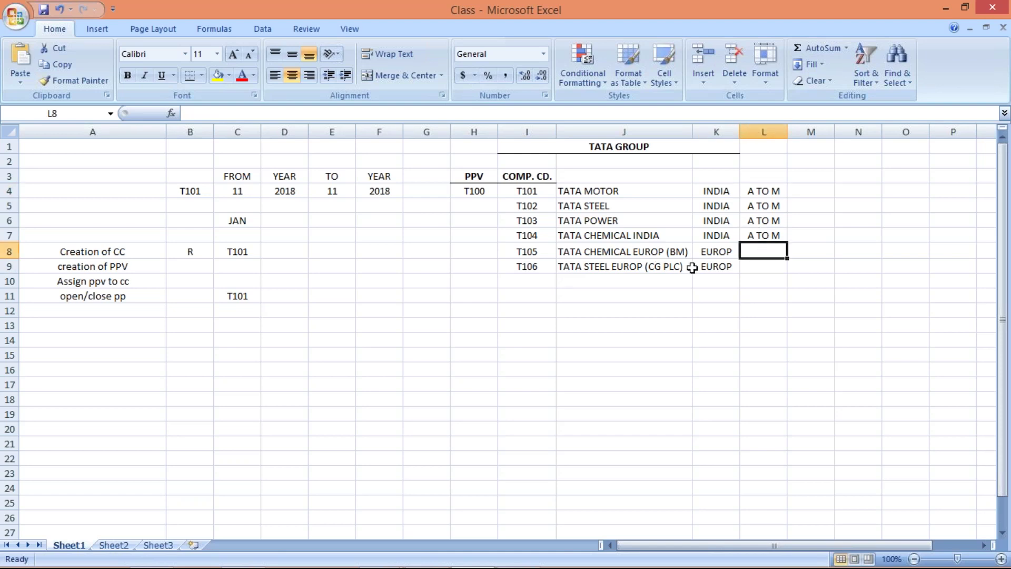
{"action": "type", "text": "J T"}
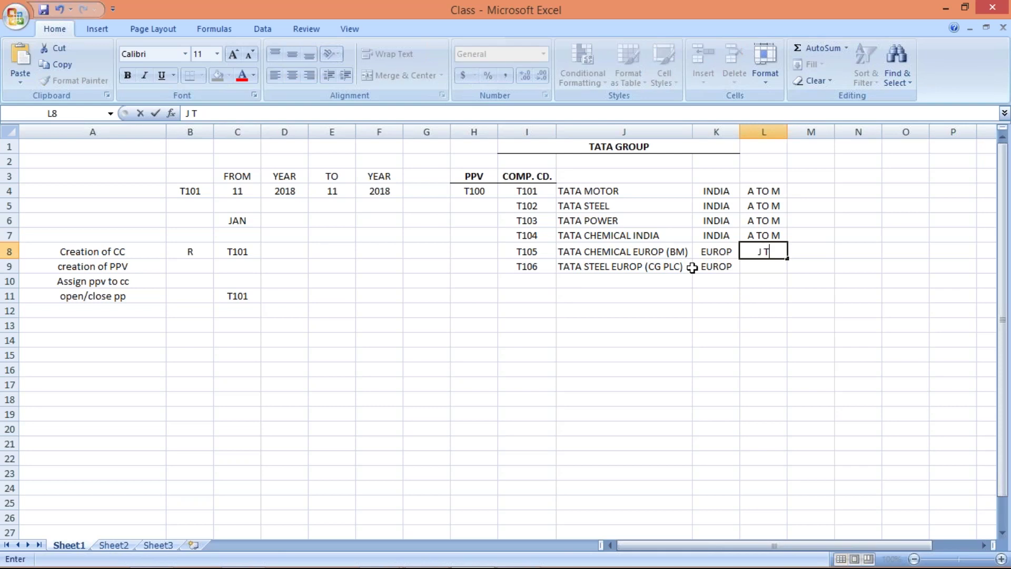
{"action": "type", "text": "O D"}
{"action": "key", "text": "Return"}
{"action": "left_click", "coordinate": [769, 251]}
{"action": "left_click_drag", "start_coordinate": [768, 251], "coordinate": [768, 267]}
{"action": "key", "text": "ctrl+d"}
{"action": "left_click", "coordinate": [766, 338]}
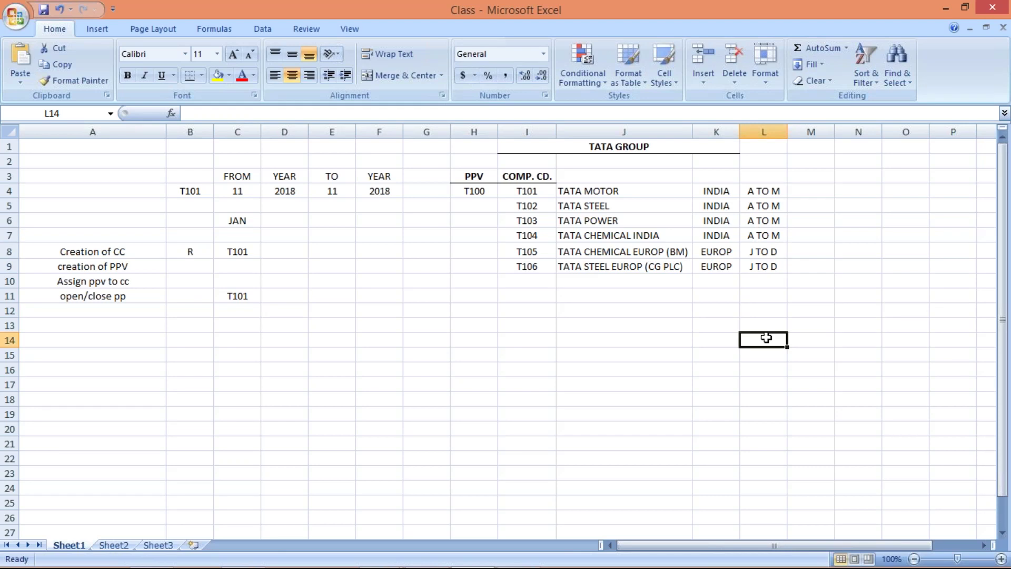
Switch to SAP and mark company codes T101 to T106 in the company code overview
{"action": "left_click", "coordinate": [595, 352]}
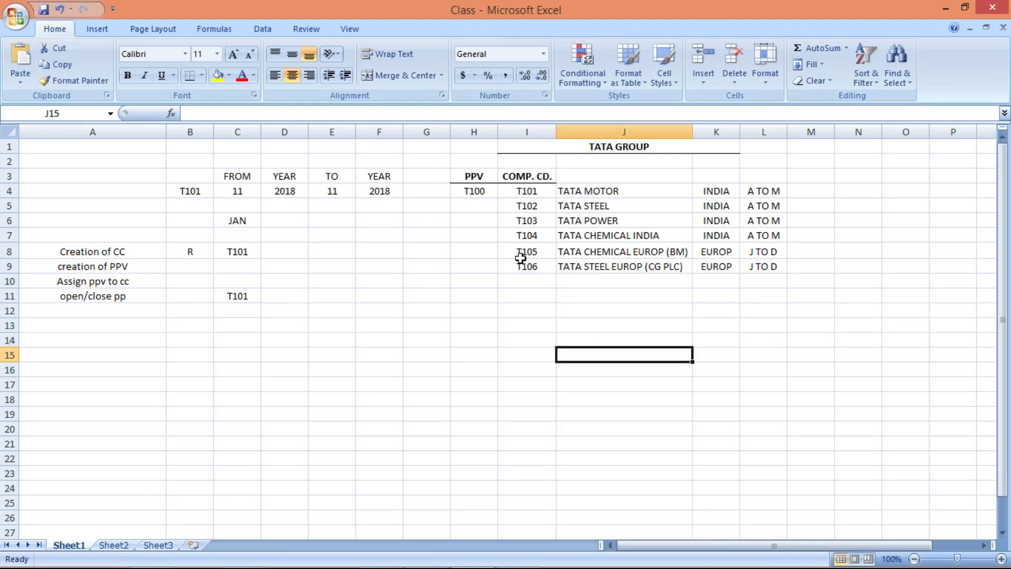
{"action": "left_click", "coordinate": [526, 189]}
{"action": "key", "text": "Left"}
{"action": "left_click", "coordinate": [535, 188]}
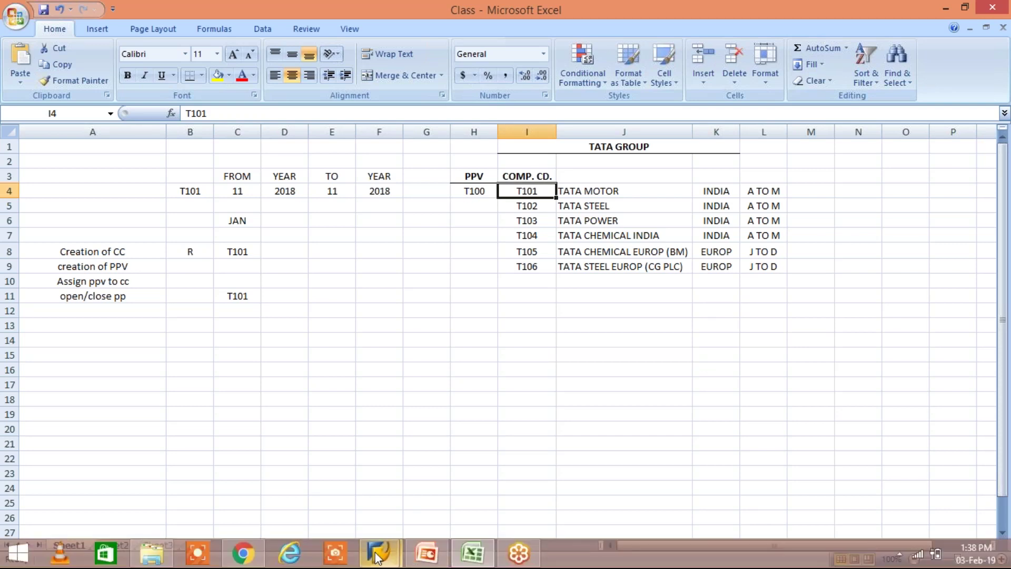
{"action": "mouse_move", "coordinate": [390, 564]}
{"action": "left_click", "coordinate": [458, 497]}
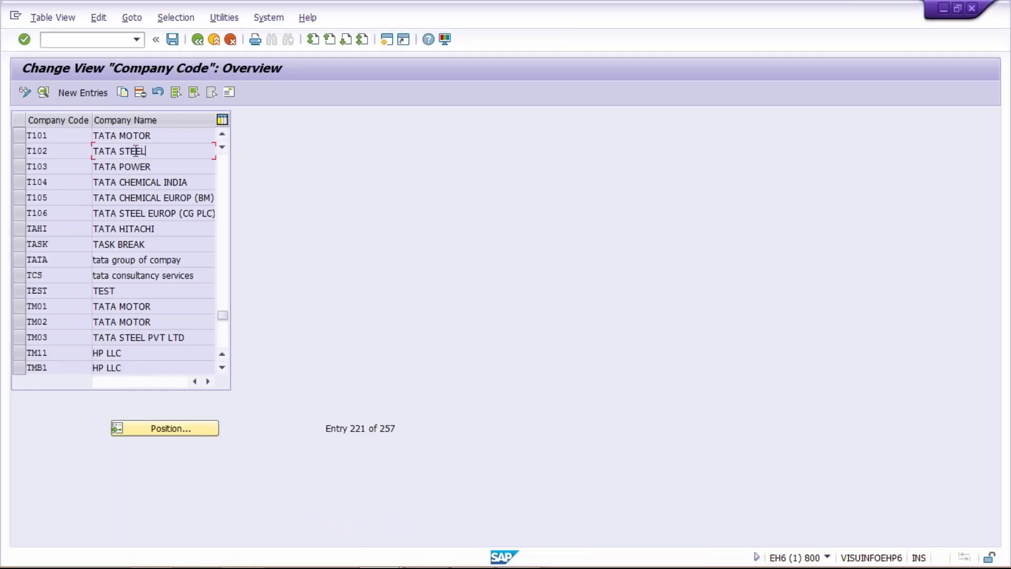
{"action": "left_click_drag", "start_coordinate": [13, 138], "coordinate": [20, 210]}
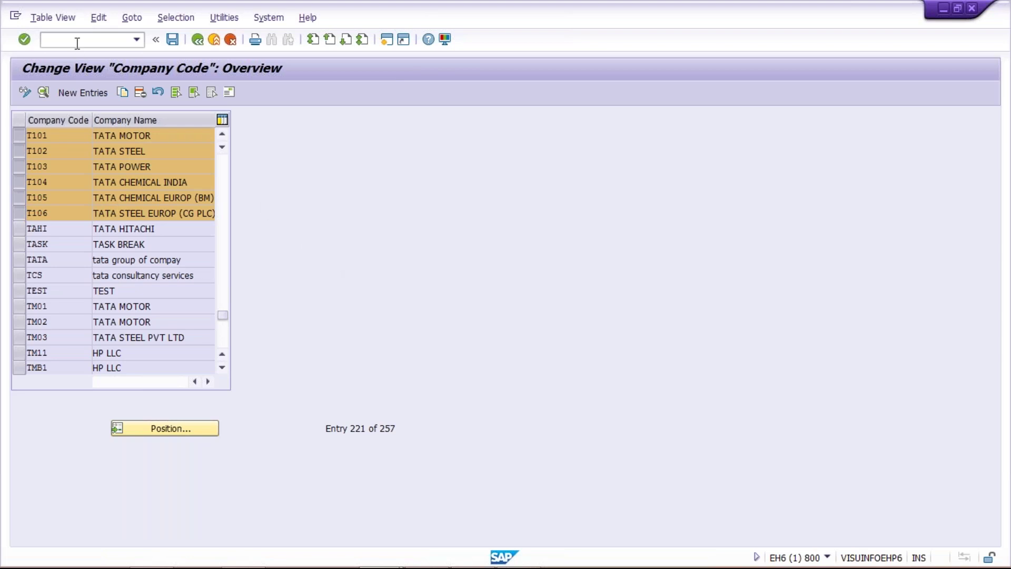
Open transaction OBBO in a new session and start new entries for posting period variants
{"action": "key", "text": "ctrl+n"}
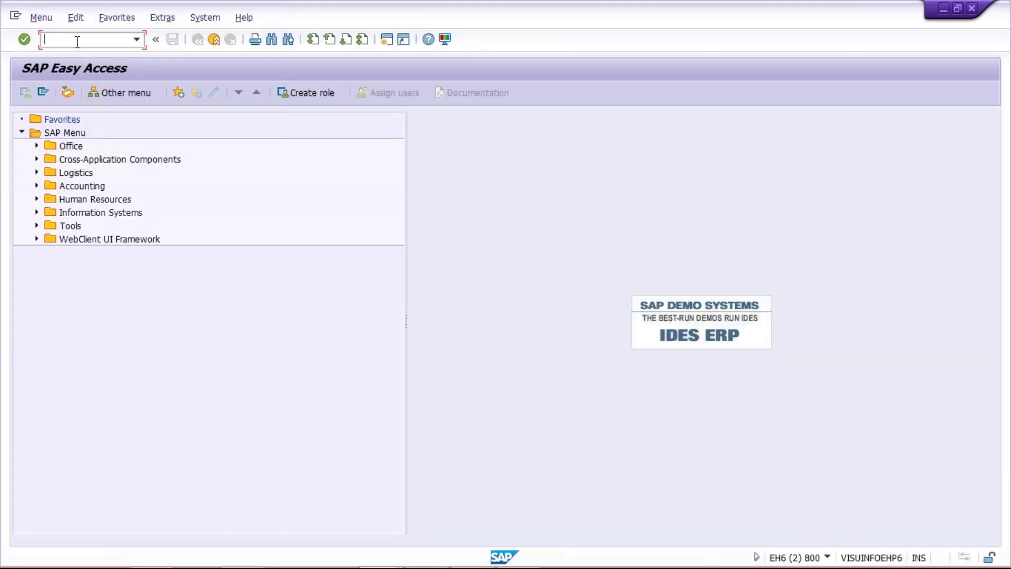
{"action": "type", "text": "OBBO"}
{"action": "key", "text": "Return"}
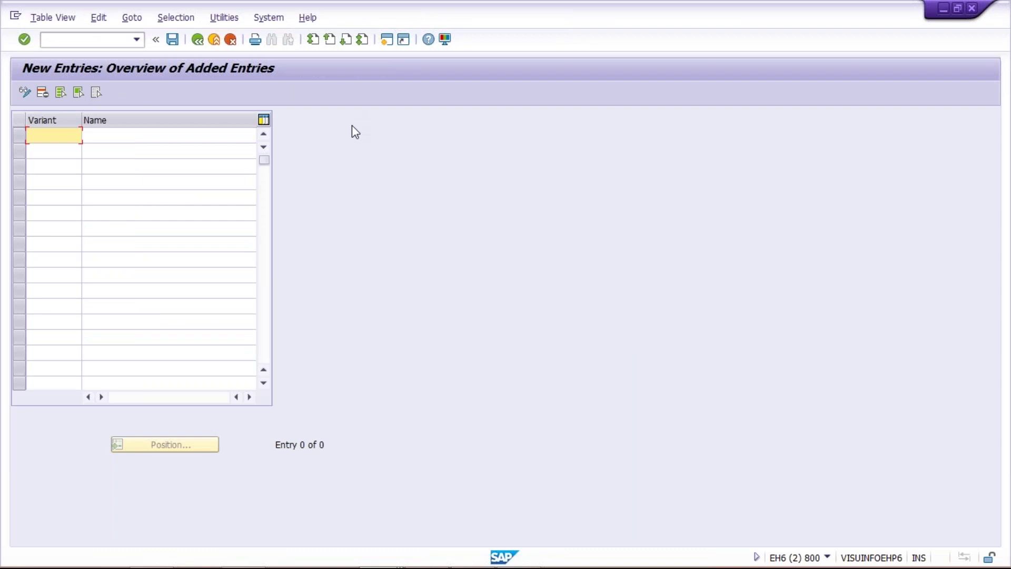
Try to add posting period variant T100 with the name POSTING PERIOD VARIANT, and return to the variants overview
{"action": "type", "text": "T100"}
{"action": "key", "text": "Tab"}
{"action": "key", "text": "Down"}
{"action": "key", "text": "Return"}
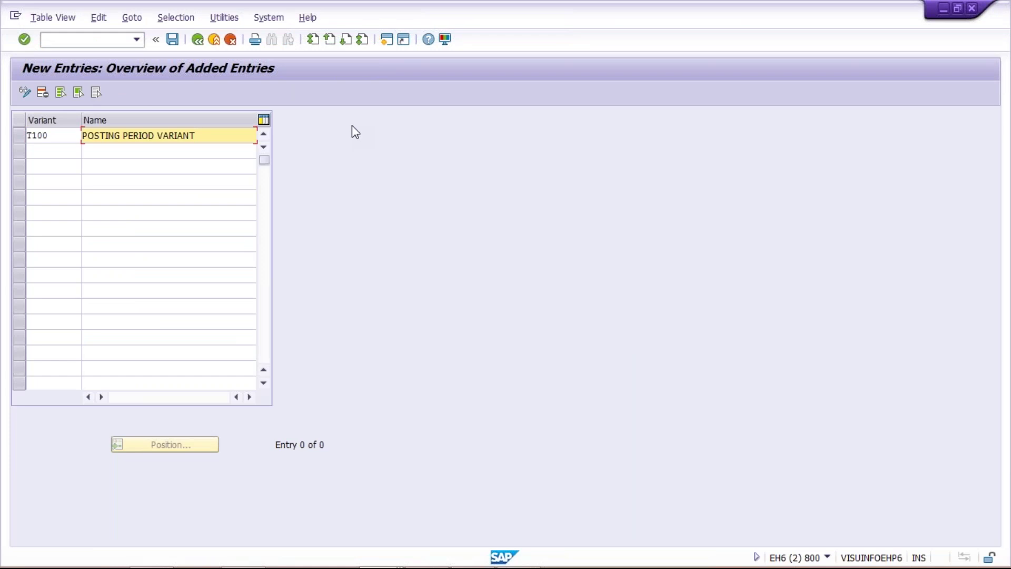
{"action": "key", "text": "Return"}
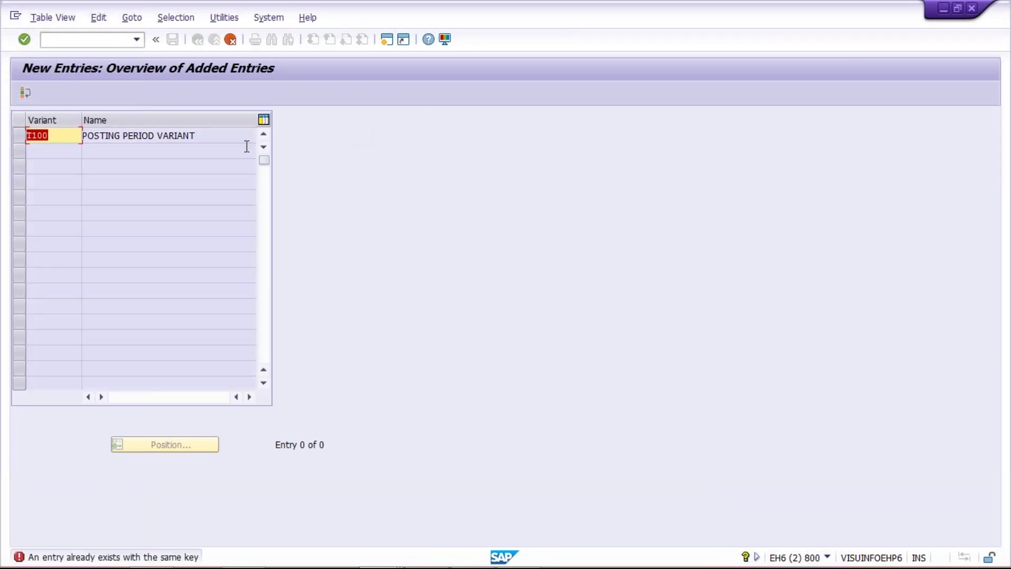
{"action": "left_click", "coordinate": [268, 93]}
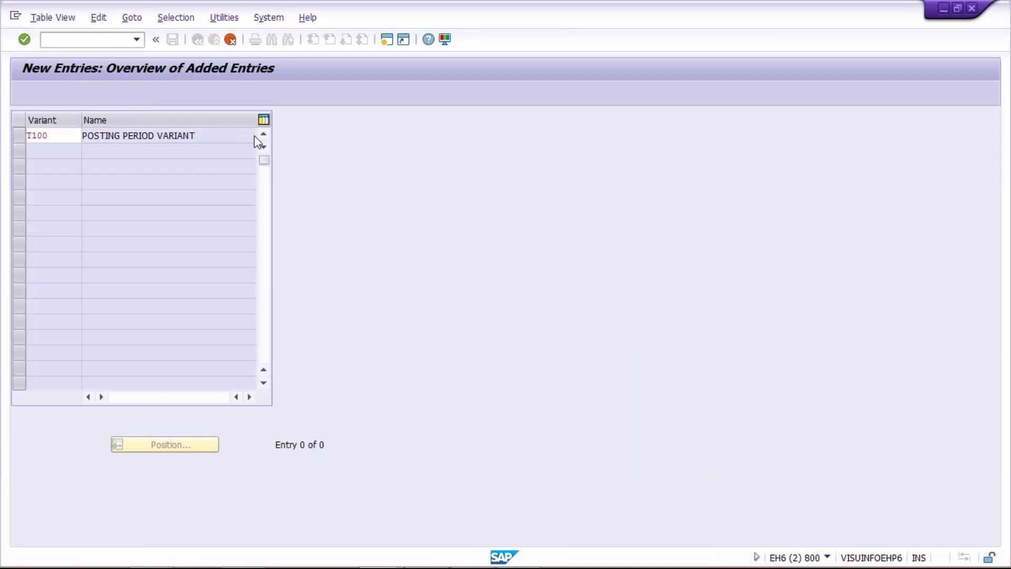
{"action": "key", "text": "F12"}
{"action": "left_click", "coordinate": [203, 273]}
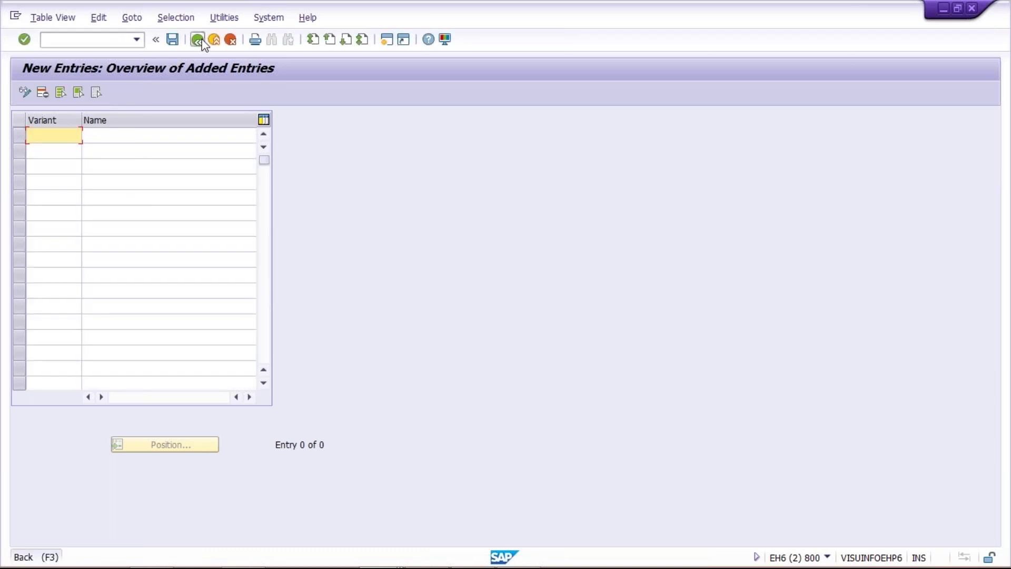
{"action": "left_click", "coordinate": [198, 40]}
Locate variant T100 in the posting period variants list and mark its row
{"action": "left_click", "coordinate": [181, 447]}
{"action": "type", "text": "TM"}
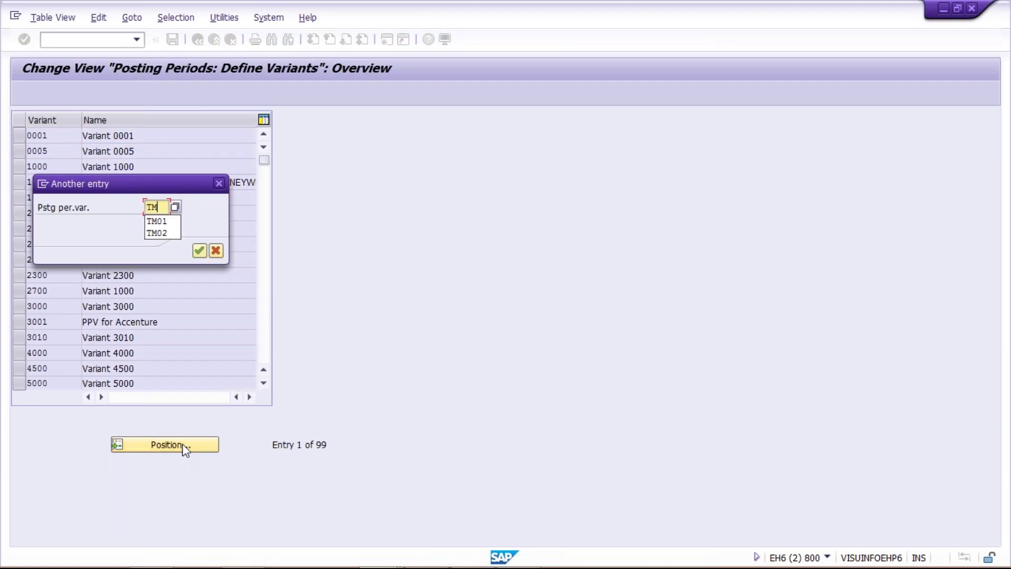
{"action": "key", "text": "BackSpace"}
{"action": "type", "text": "100"}
{"action": "key", "text": "Return"}
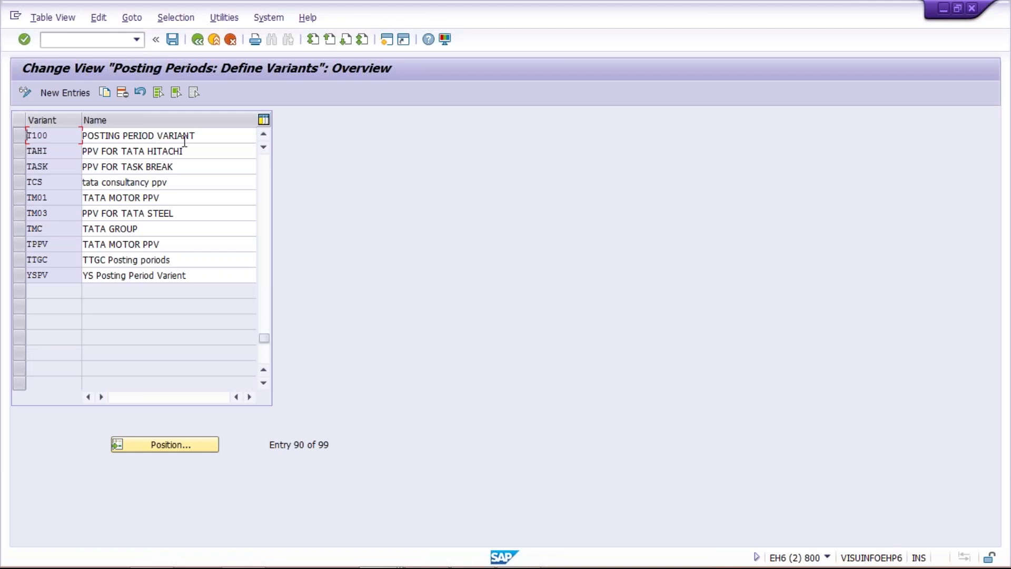
{"action": "left_click_drag", "start_coordinate": [228, 135], "coordinate": [21, 136]}
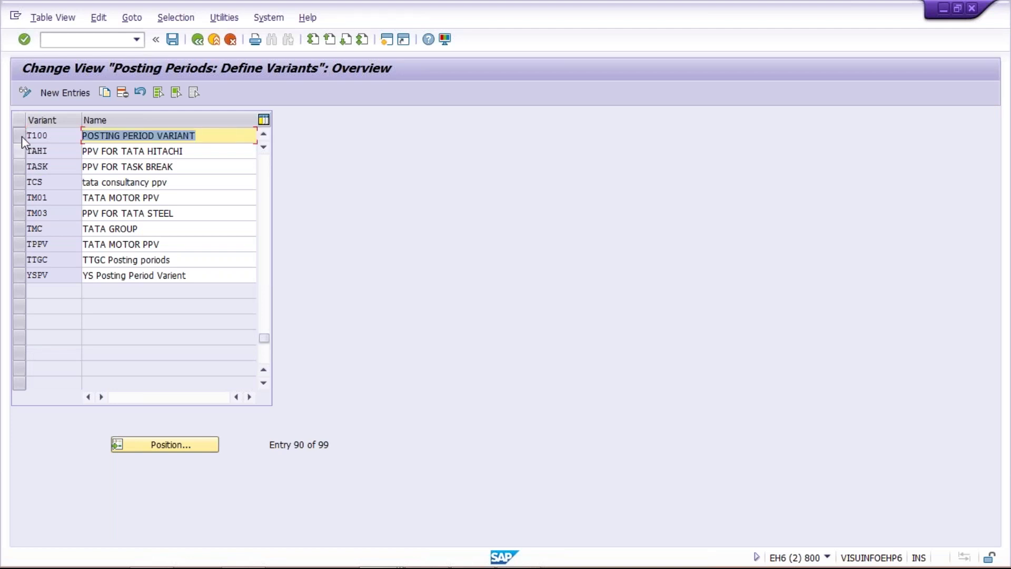
{"action": "left_click", "coordinate": [21, 136]}
{"action": "left_click_drag", "start_coordinate": [216, 131], "coordinate": [20, 140]}
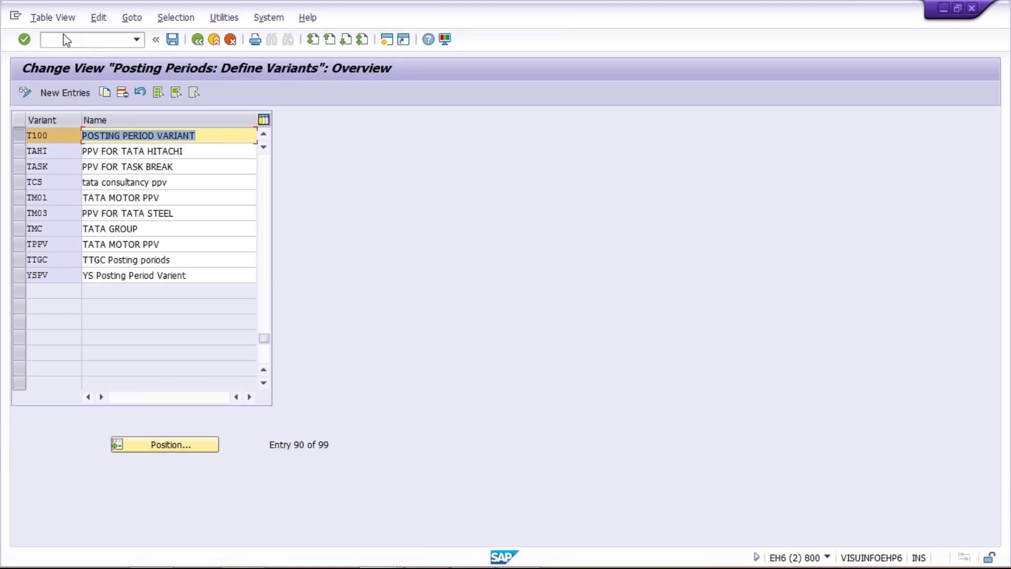
Try to open transaction OBBP in the current session, declining to display the locked data
{"action": "left_click", "coordinate": [82, 40]}
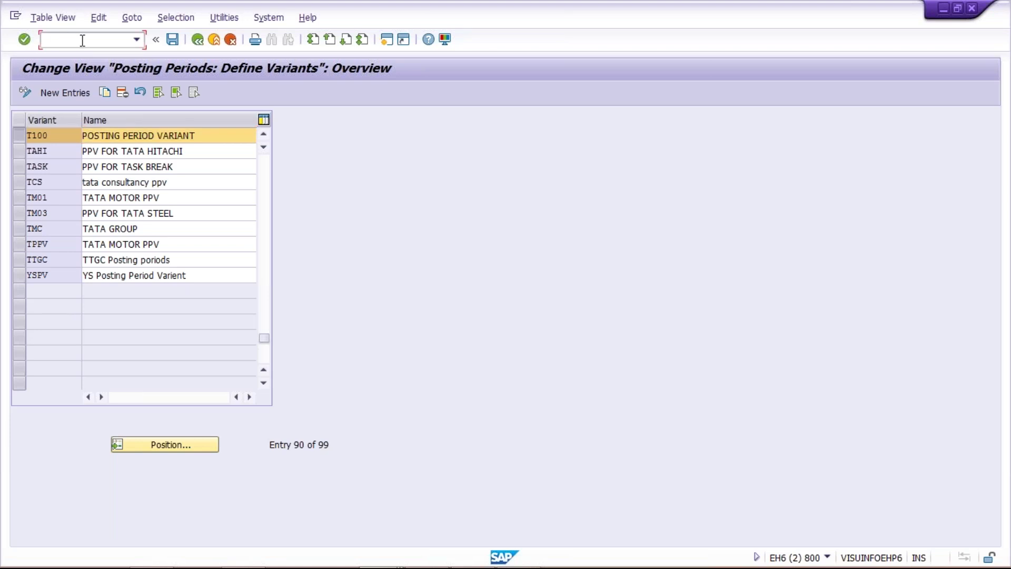
{"action": "type", "text": "/NOBBP"}
{"action": "key", "text": "Return"}
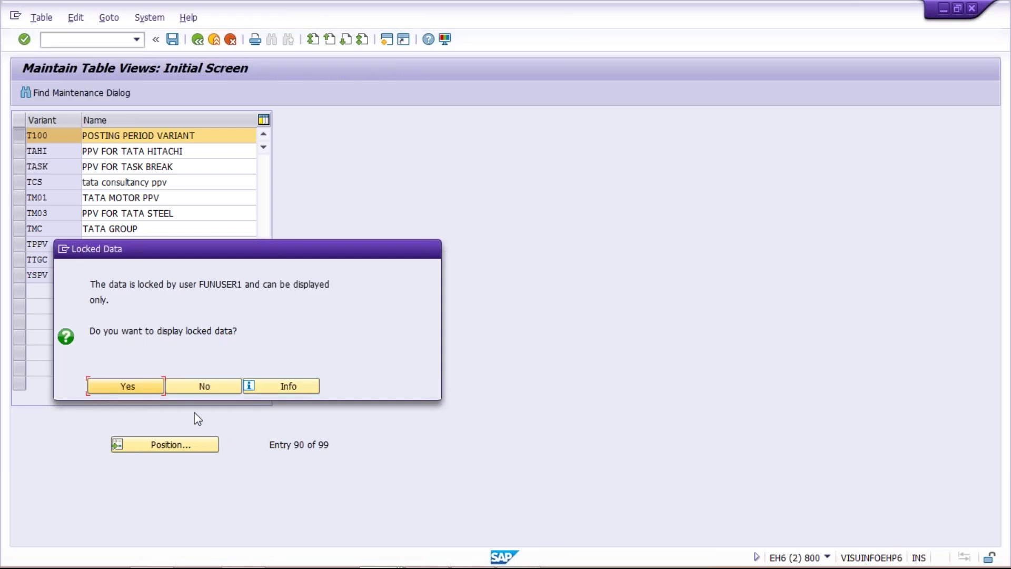
{"action": "left_click", "coordinate": [204, 386]}
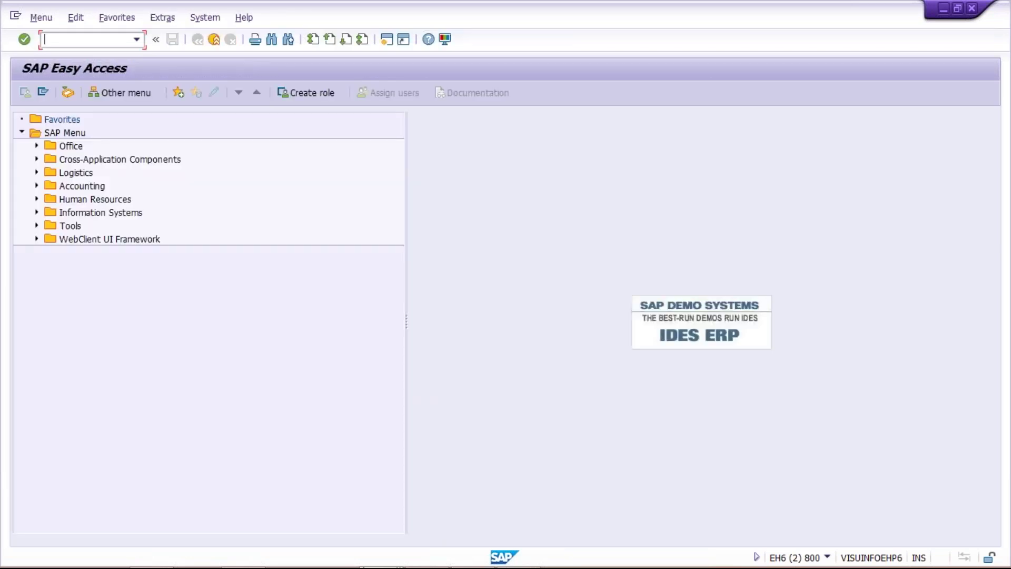
Switch to the other SAP session, leave its company code view and open the assignment of company codes to posting period variants
{"action": "mouse_move", "coordinate": [397, 565]}
{"action": "left_click", "coordinate": [378, 553]}
{"action": "left_click", "coordinate": [377, 467]}
{"action": "left_click", "coordinate": [199, 42]}
{"action": "left_click", "coordinate": [136, 39]}
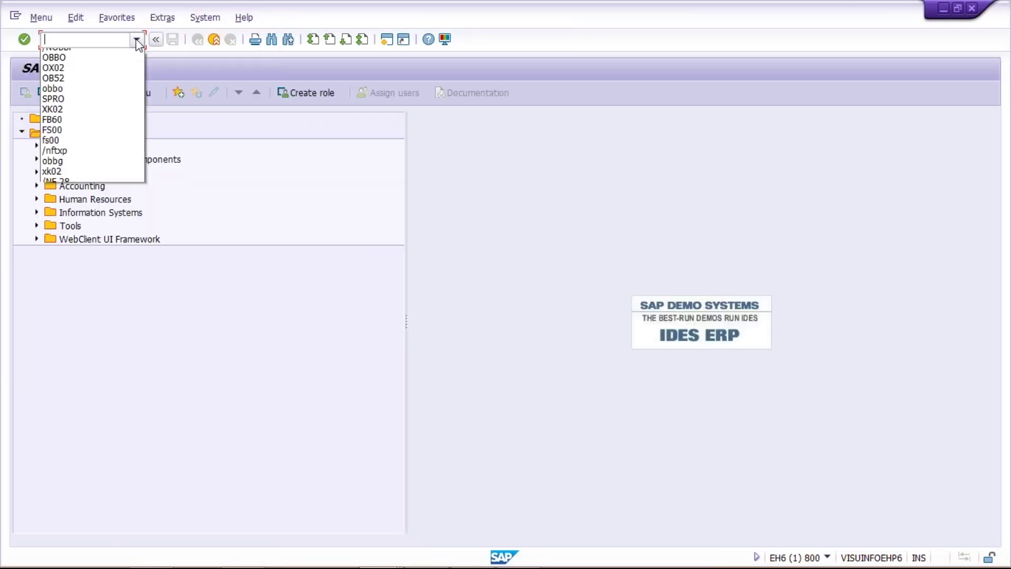
{"action": "left_click", "coordinate": [138, 58]}
{"action": "key", "text": "Return"}
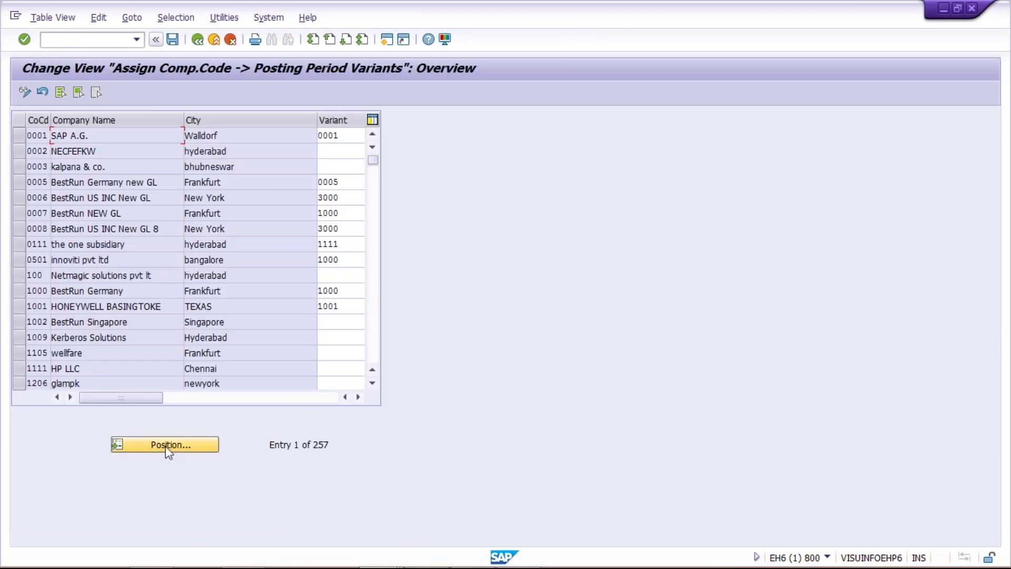
Position the assignment list at company code T101 and select its posting period variant value
{"action": "left_click", "coordinate": [169, 447]}
{"action": "type", "text": "T"}
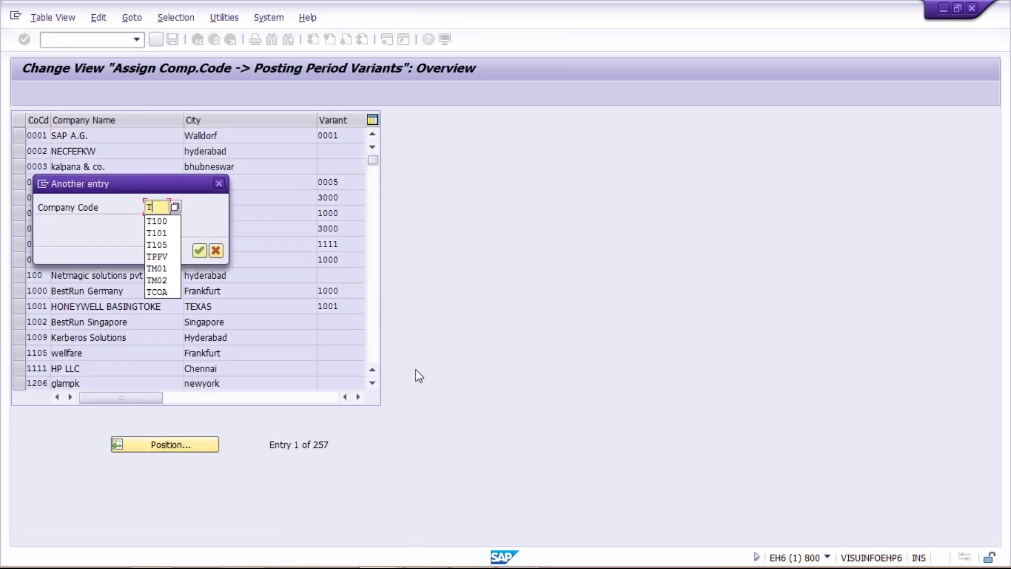
{"action": "type", "text": "101"}
{"action": "key", "text": "Return"}
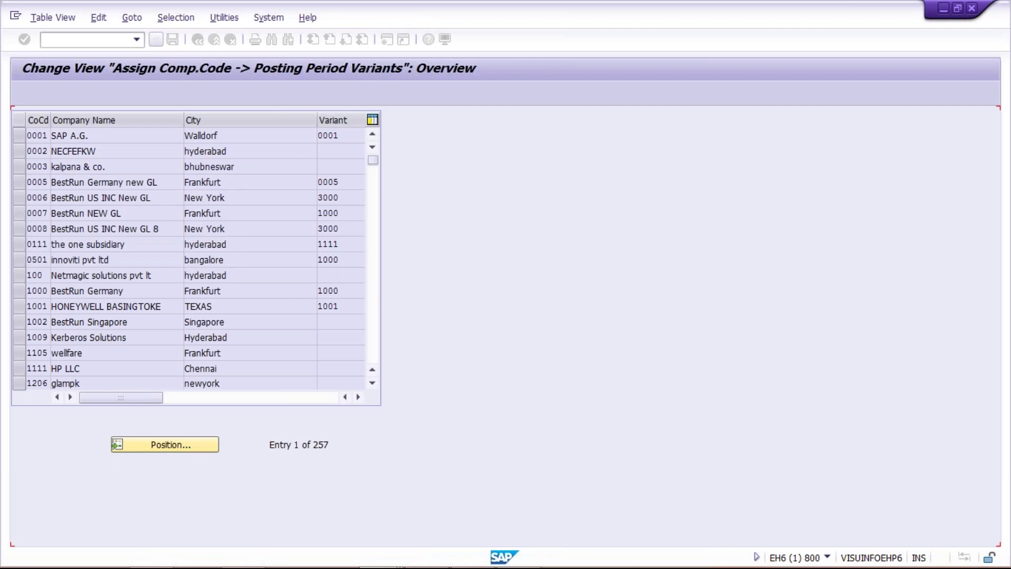
{"action": "left_click", "coordinate": [325, 134]}
{"action": "double_click", "coordinate": [325, 135]}
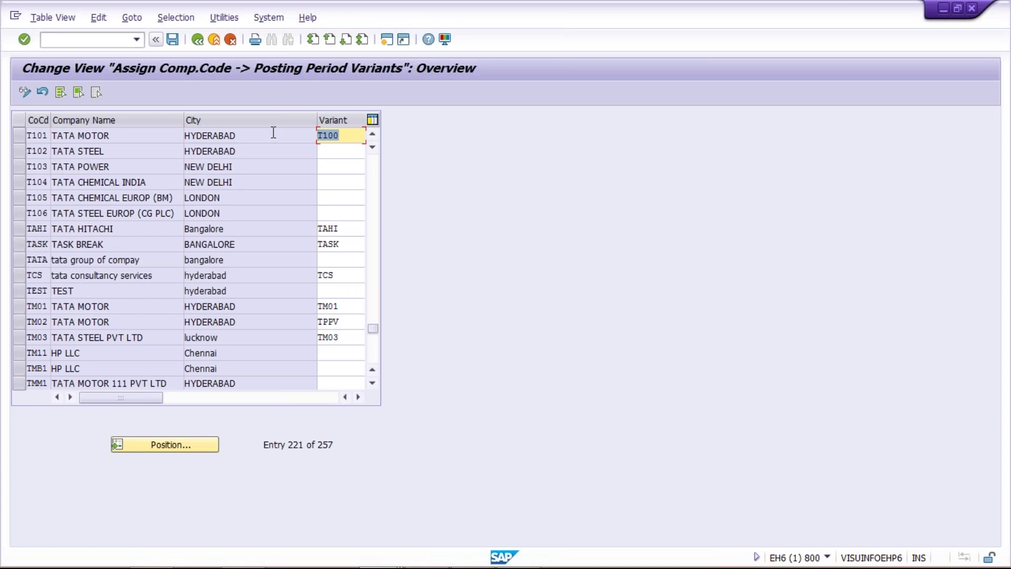
Open transaction OB52 for posting period time intervals in a new session
{"action": "left_click", "coordinate": [390, 40]}
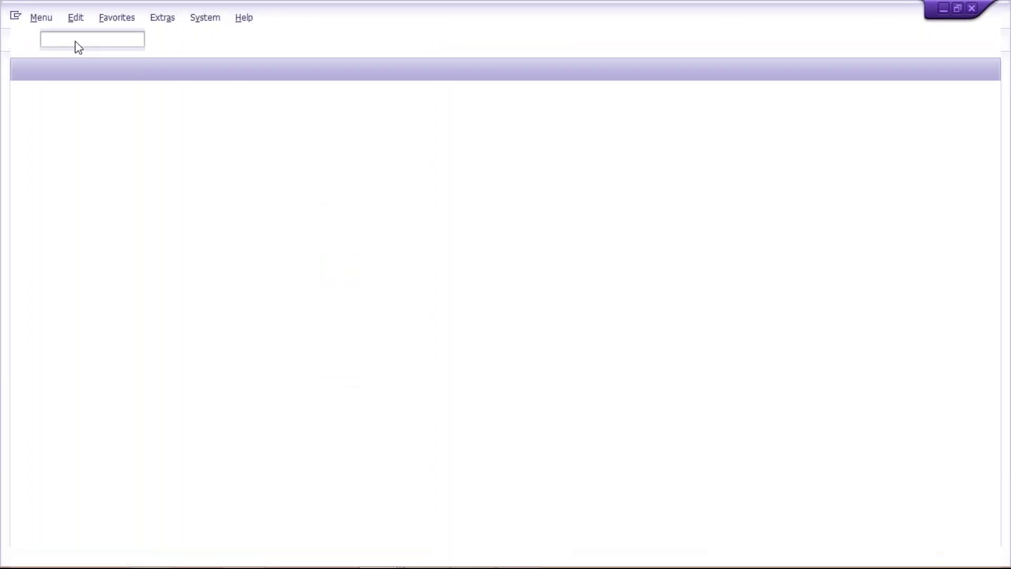
{"action": "type", "text": "OB52"}
{"action": "key", "text": "Return"}
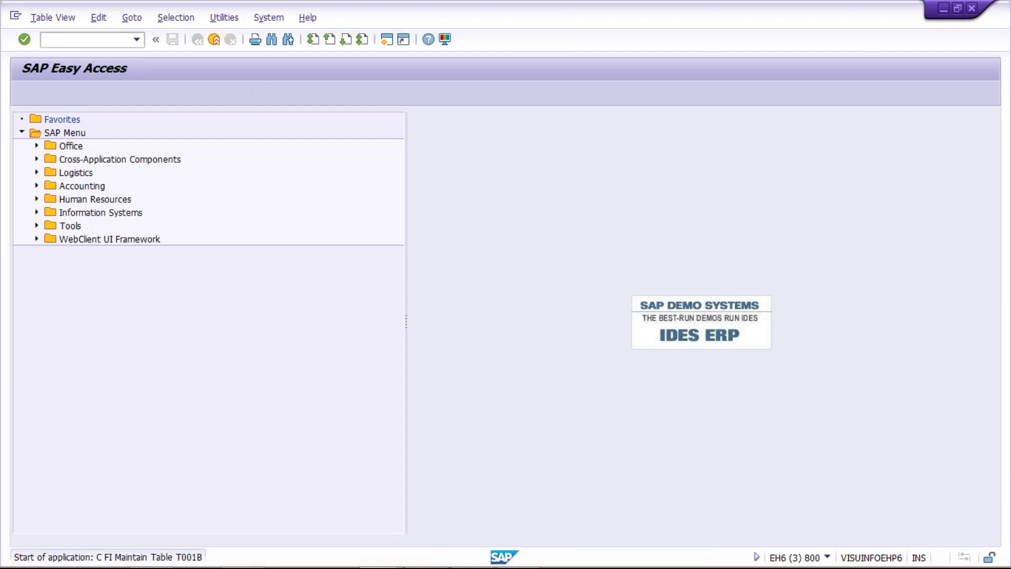
Copy the first posting period entry of variant 0001 as variant T100 with account type +
{"action": "left_click", "coordinate": [17, 134]}
{"action": "left_click", "coordinate": [106, 91]}
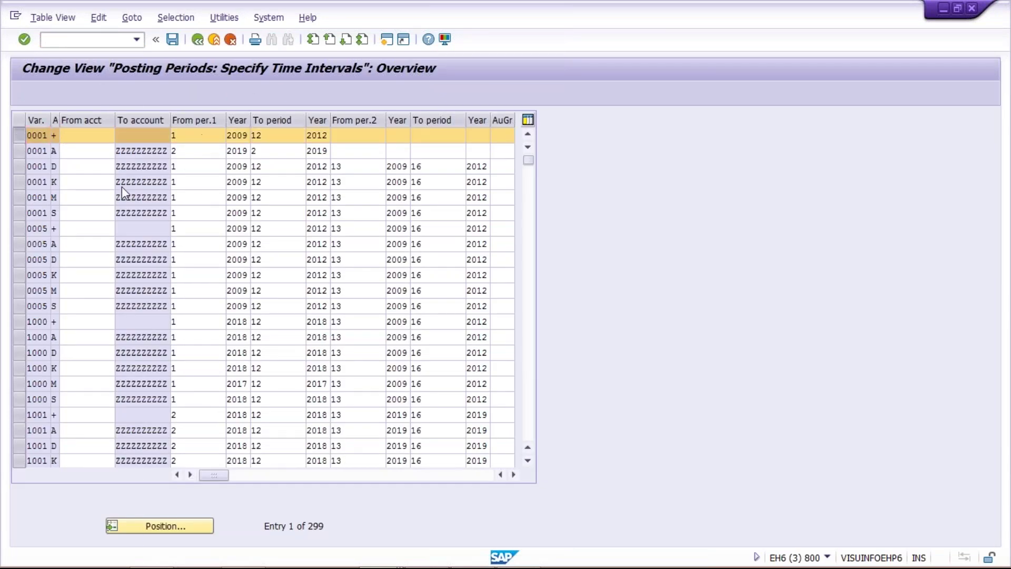
{"action": "type", "text": "T100"}
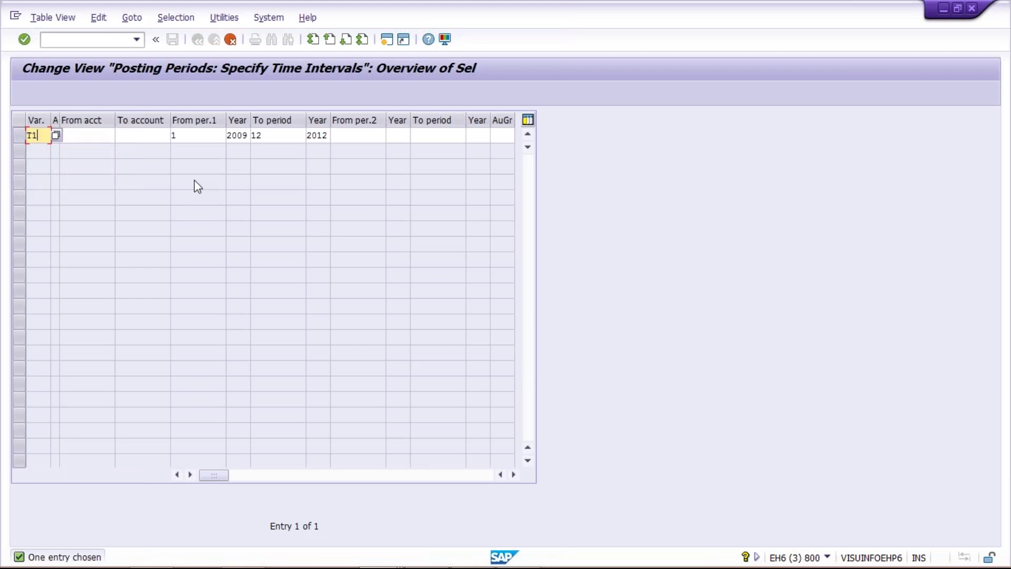
{"action": "key", "text": "Tab"}
{"action": "type", "text": "+"}
{"action": "key", "text": "Tab"}
{"action": "key", "text": "Tab"}
{"action": "key", "text": "Tab"}
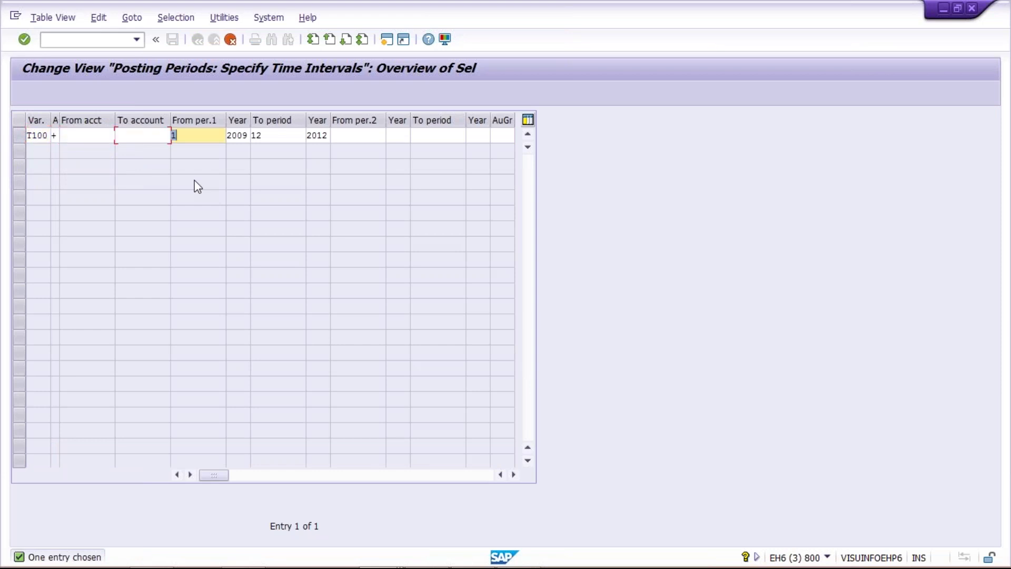
Set the T100 entry's first interval from period 11 of 2018 to period 11 of 2018, and save it under the TATA MOTOR customizing request
{"action": "type", "text": "11"}
{"action": "key", "text": "Tab"}
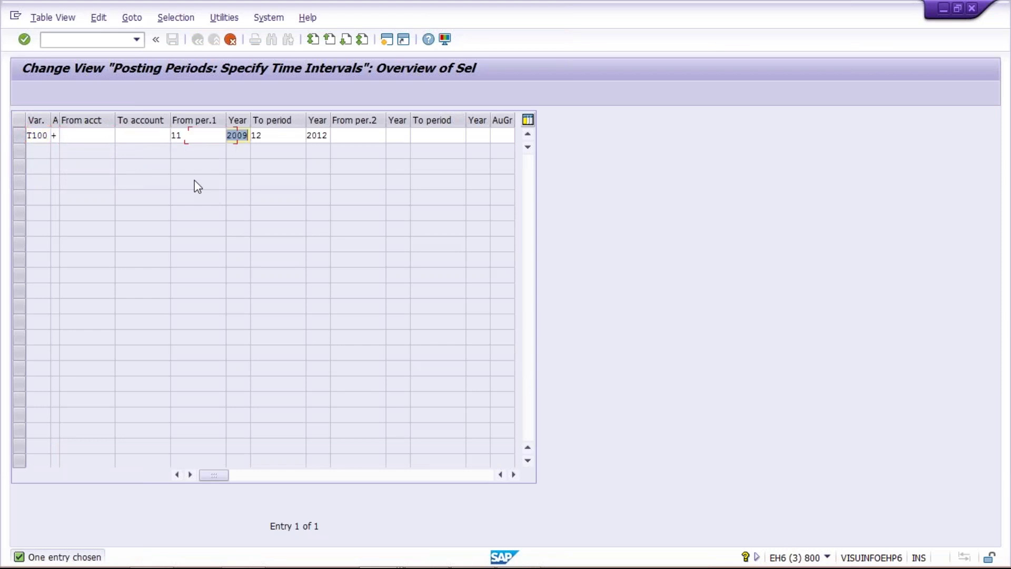
{"action": "type", "text": "2018"}
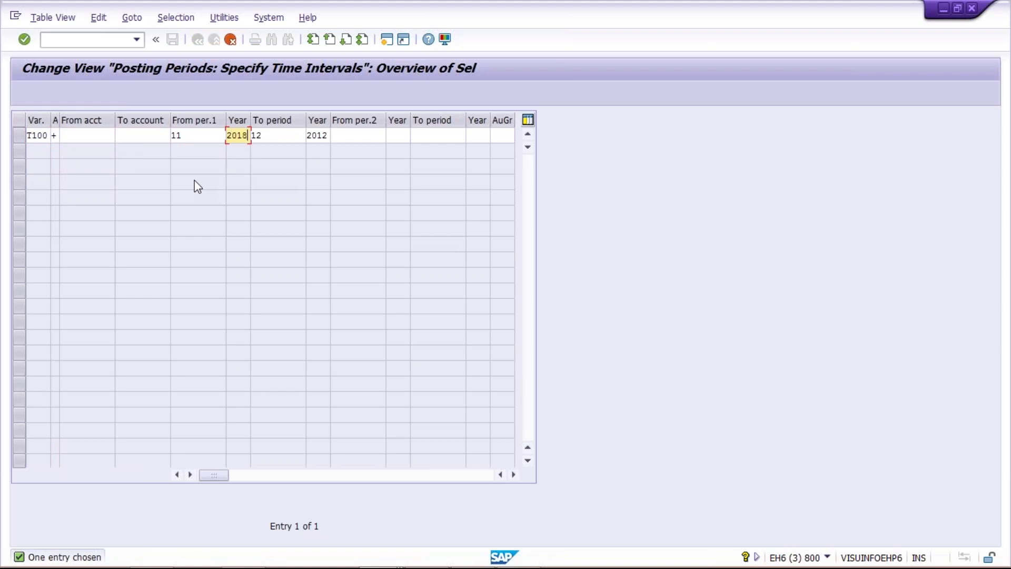
{"action": "key", "text": "Tab"}
{"action": "type", "text": "11"}
{"action": "key", "text": "Tab"}
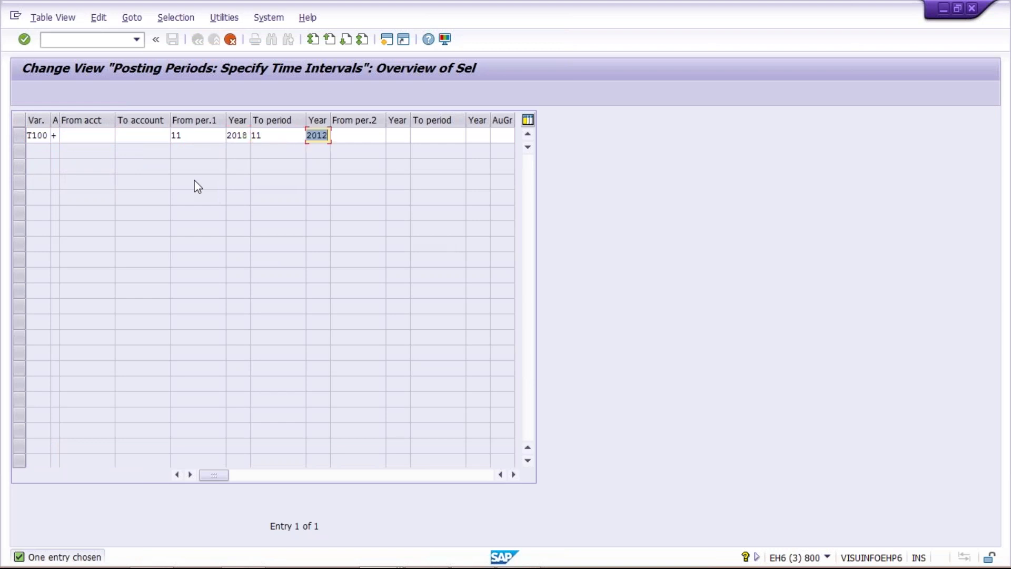
{"action": "type", "text": "2018"}
{"action": "key", "text": "Return"}
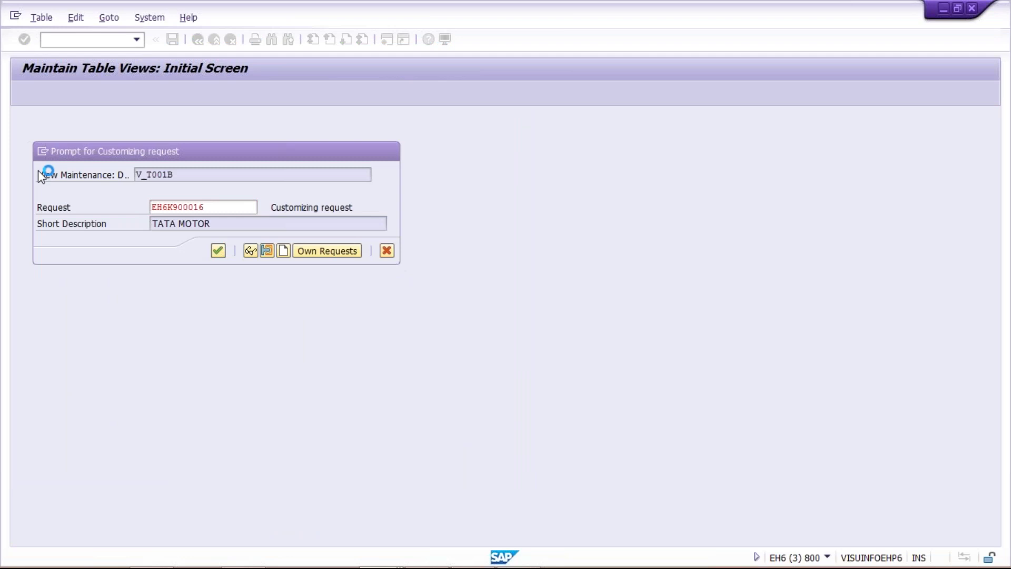
{"action": "key", "text": "Return"}
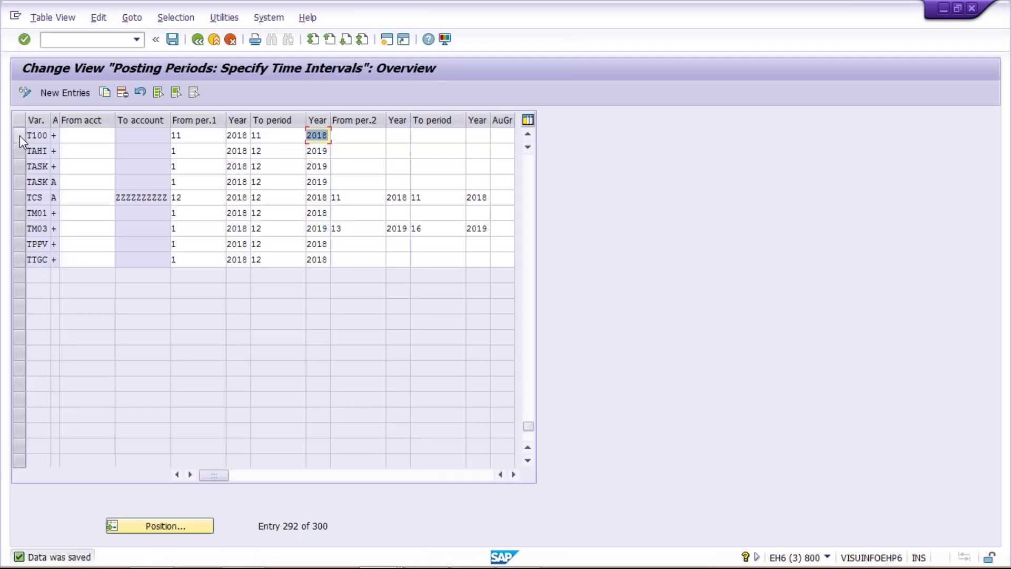
Select the saved T100 interval row and examine its account range and starting period
{"action": "left_click", "coordinate": [20, 134]}
{"action": "left_click", "coordinate": [88, 138]}
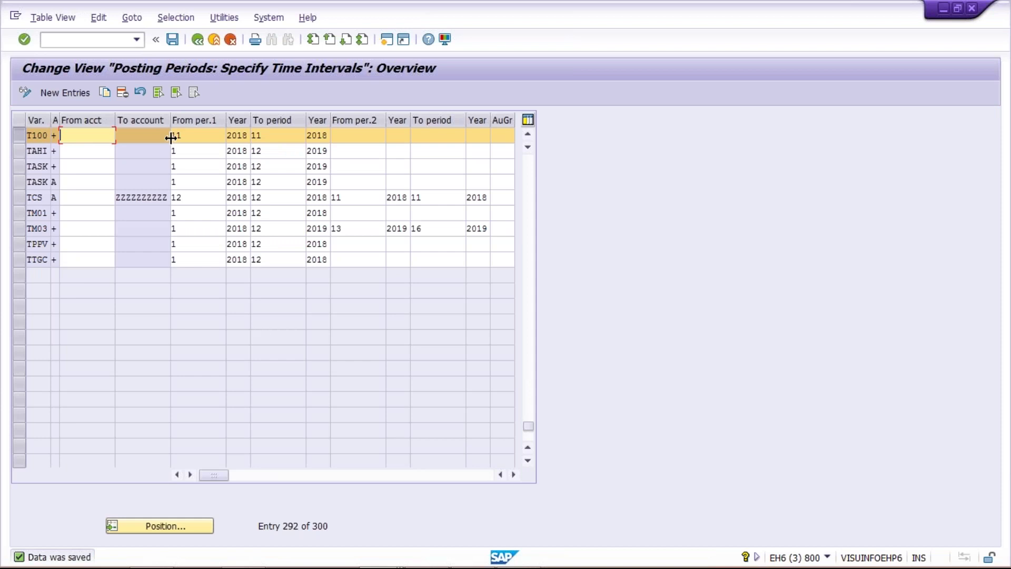
{"action": "left_click", "coordinate": [193, 136]}
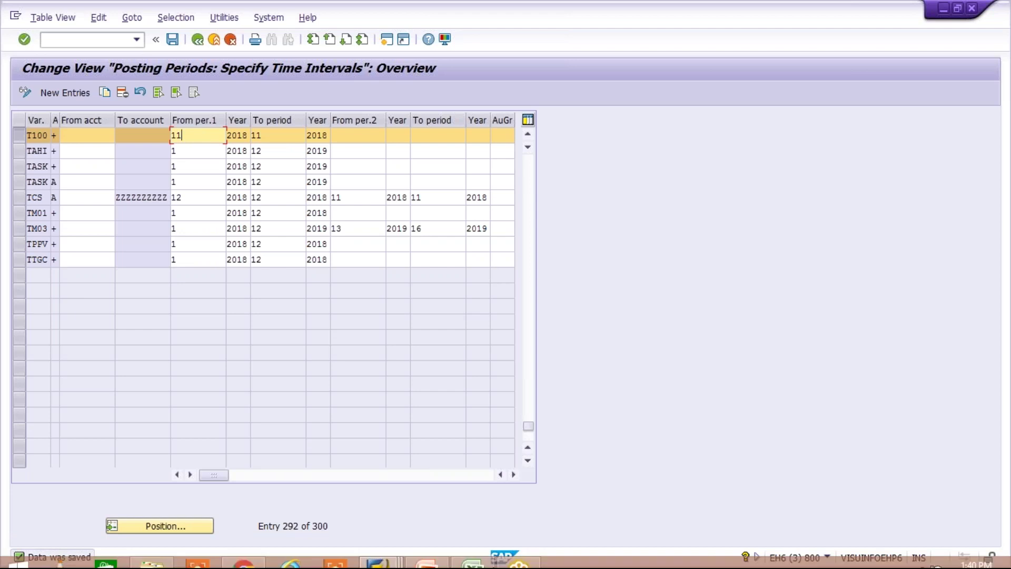
Switch to the Class workbook in Excel and review the TATA GROUP company names and their fiscal year ranges
{"action": "mouse_move", "coordinate": [462, 559]}
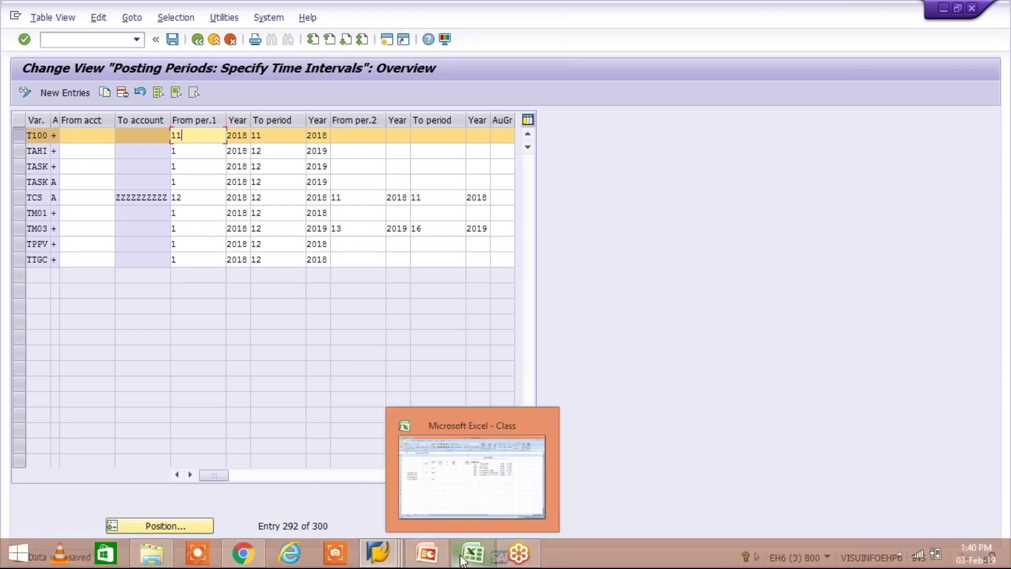
{"action": "left_click", "coordinate": [462, 559]}
{"action": "left_click", "coordinate": [603, 206]}
{"action": "key", "text": "Down"}
{"action": "left_click", "coordinate": [603, 235]}
{"action": "left_click", "coordinate": [658, 205]}
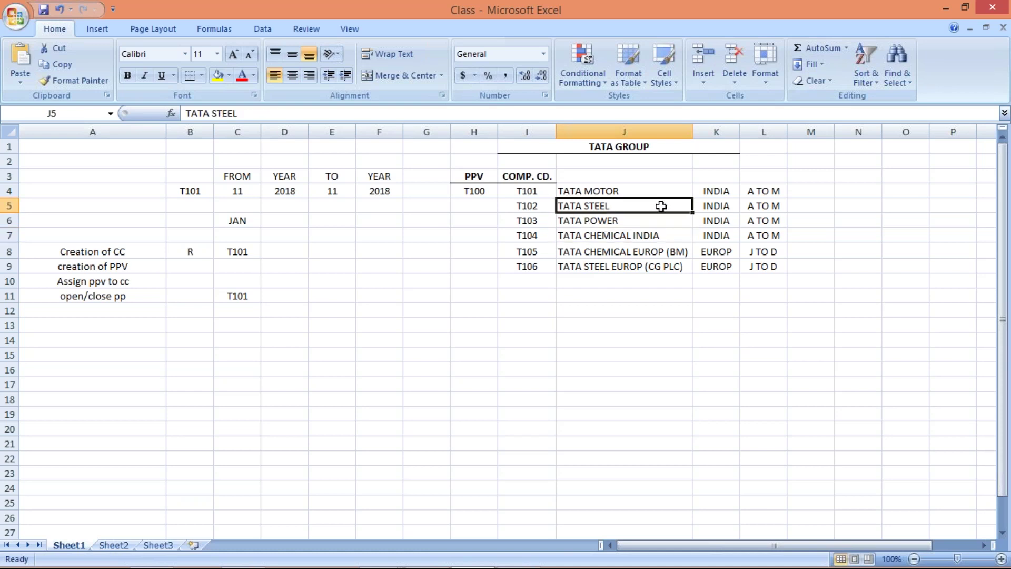
{"action": "left_click", "coordinate": [769, 206]}
{"action": "left_click", "coordinate": [768, 220]}
{"action": "left_click", "coordinate": [766, 235]}
{"action": "left_click", "coordinate": [761, 205]}
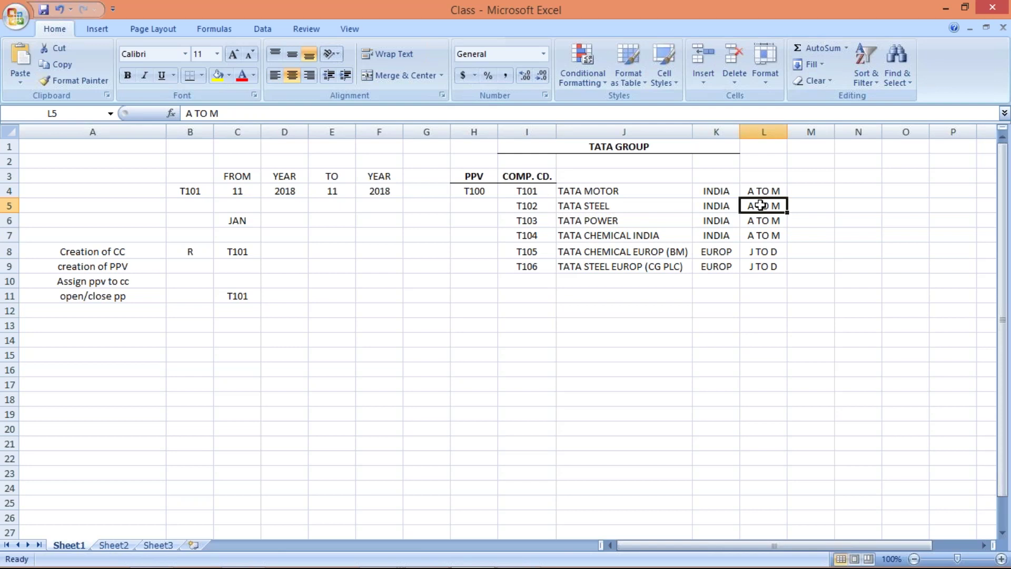
Compare the from and to periods in row 4 with company codes T101 to T104, and return to the SAP posting periods view
{"action": "left_click", "coordinate": [532, 192]}
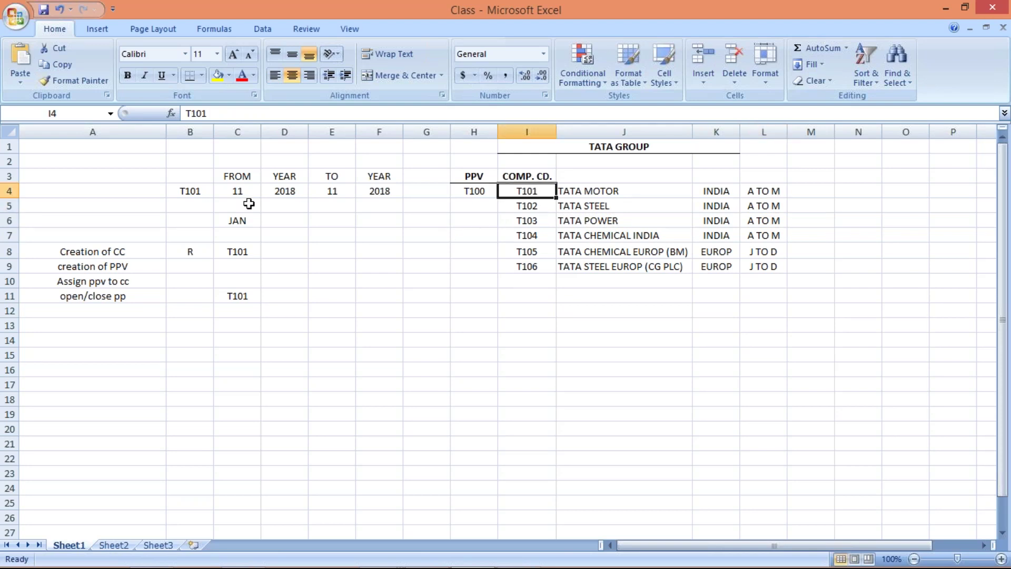
{"action": "left_click", "coordinate": [232, 190]}
{"action": "left_click", "coordinate": [343, 189]}
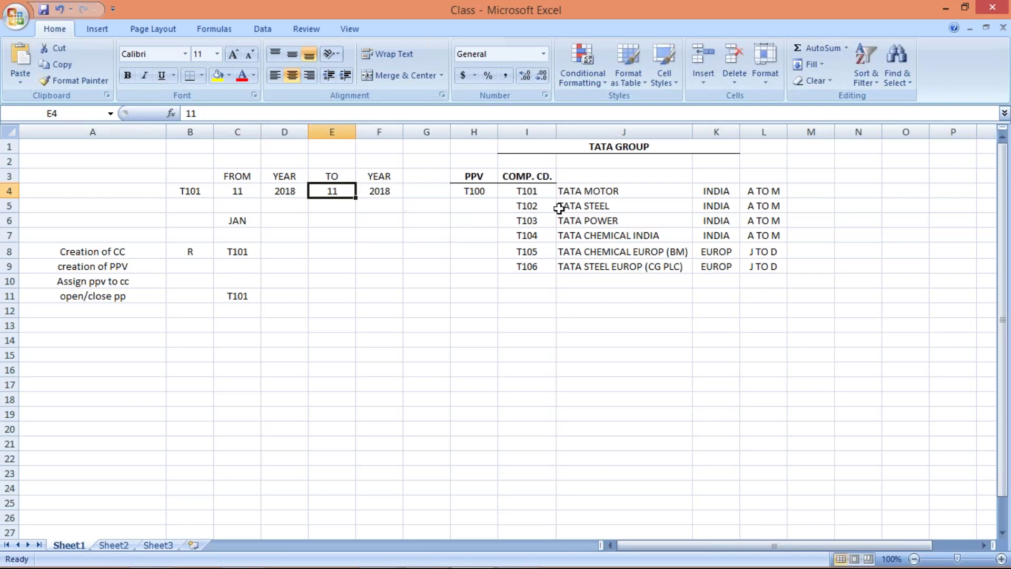
{"action": "left_click", "coordinate": [528, 191]}
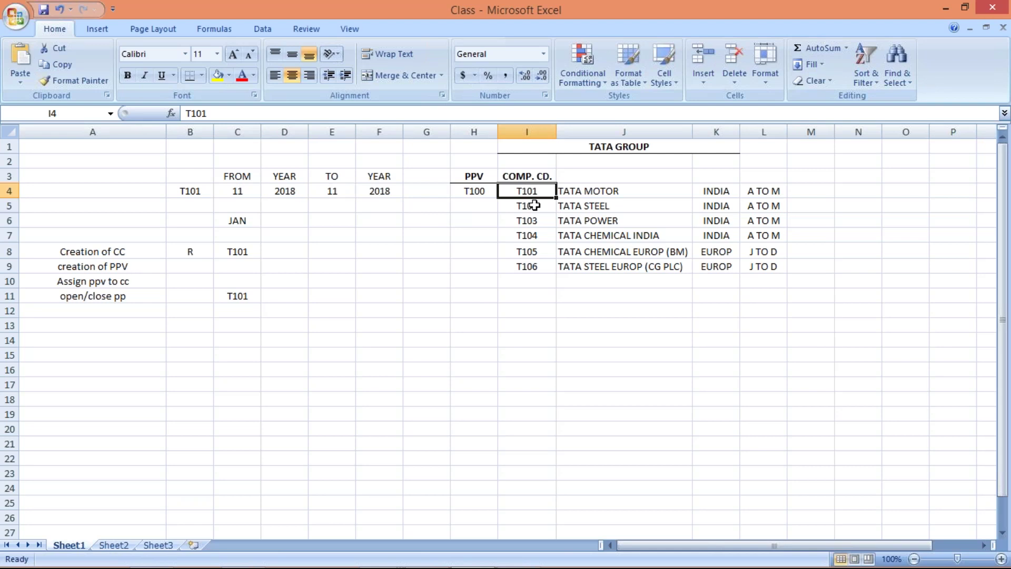
{"action": "left_click_drag", "start_coordinate": [520, 193], "coordinate": [530, 229]}
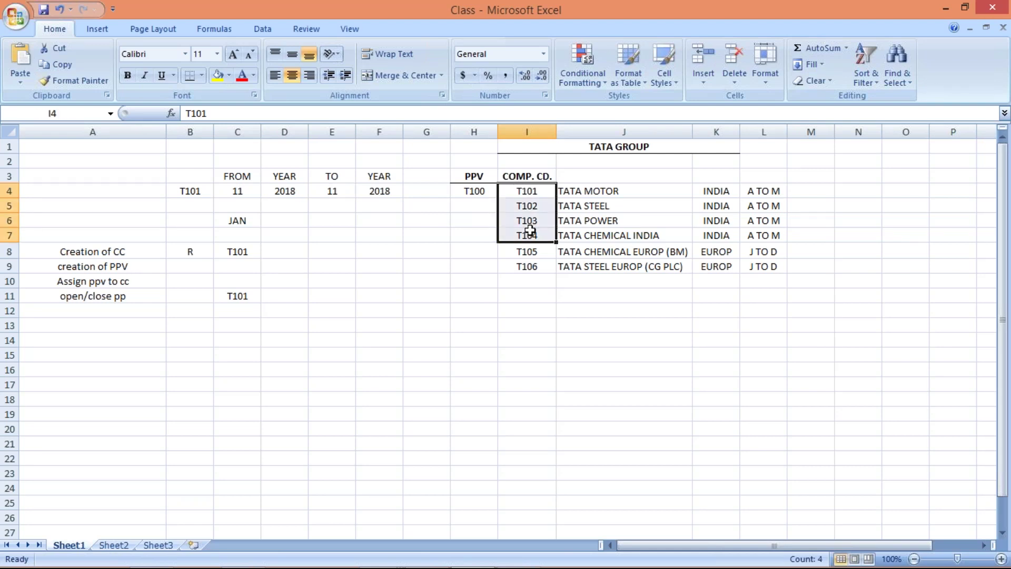
{"action": "key", "text": "alt+Tab"}
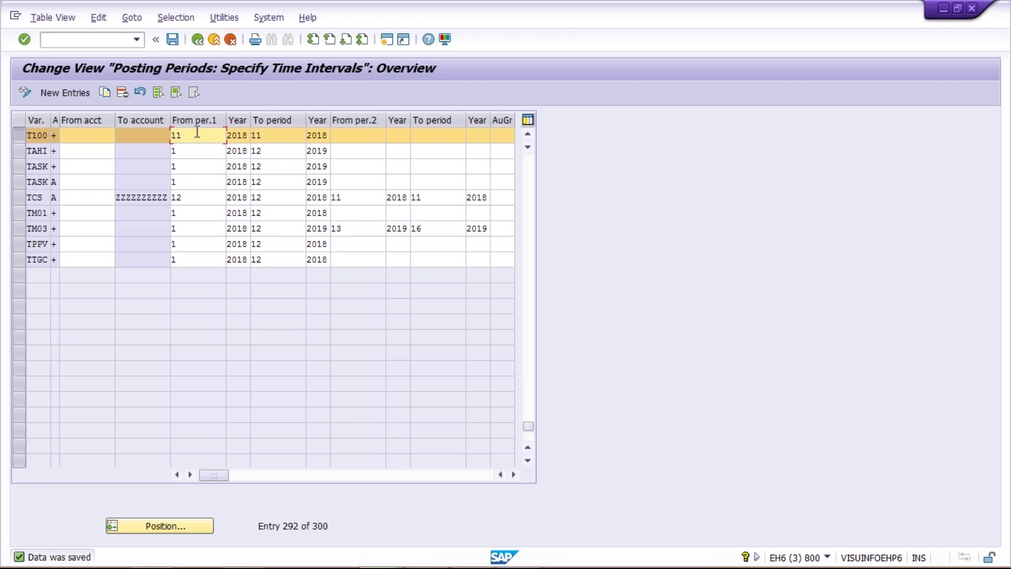
Switch back to Excel and fill PPV value T100 down beside company codes T102 to T104
{"action": "key", "text": "alt+Tab"}
{"action": "left_click", "coordinate": [474, 191]}
{"action": "left_click_drag", "start_coordinate": [475, 191], "coordinate": [483, 232]}
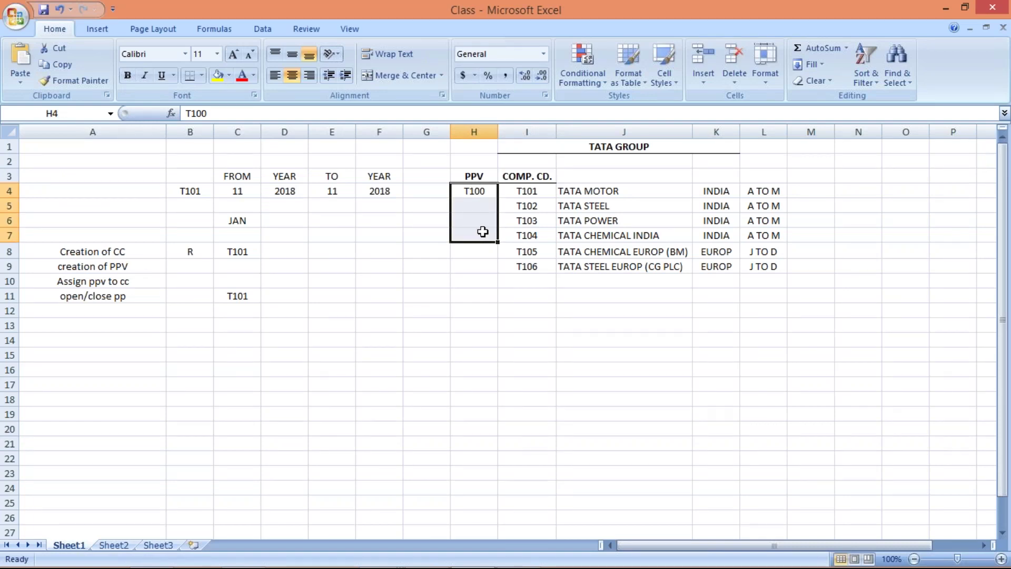
{"action": "key", "text": "ctrl+d"}
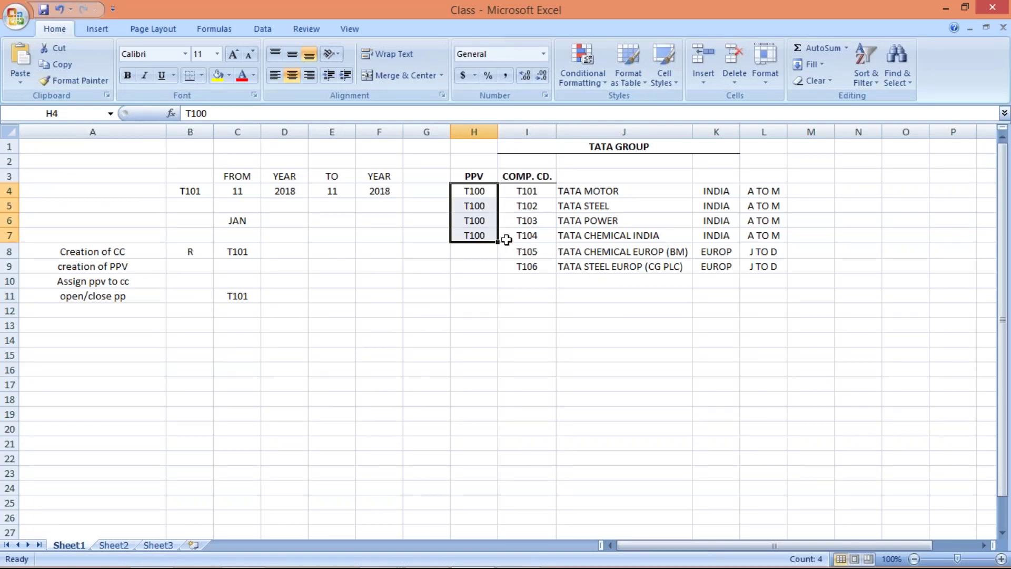
Check the T100 variant in Excel against its ending period in the SAP posting periods view, and return to Excel
{"action": "left_click", "coordinate": [475, 191]}
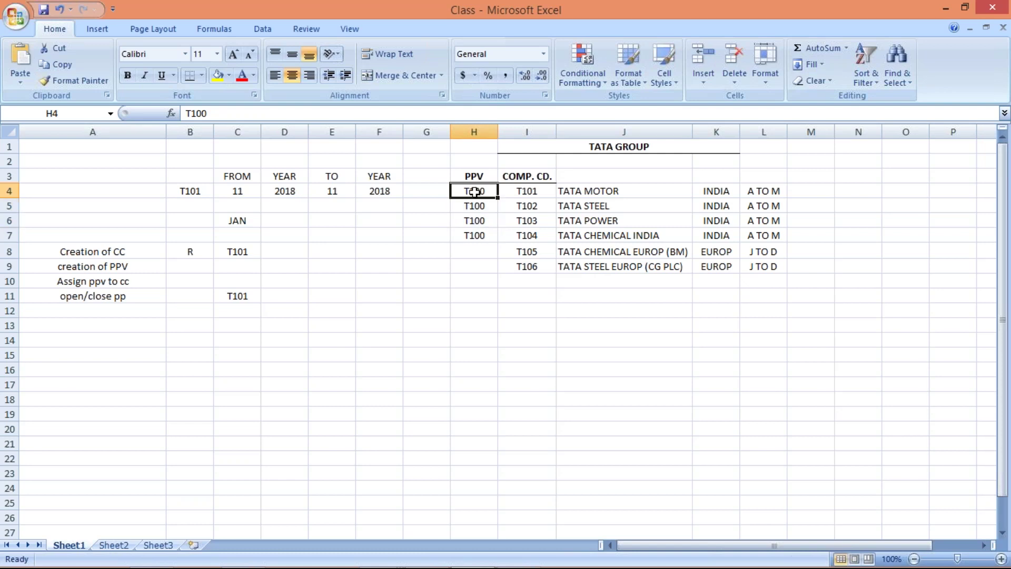
{"action": "key", "text": "alt+Tab"}
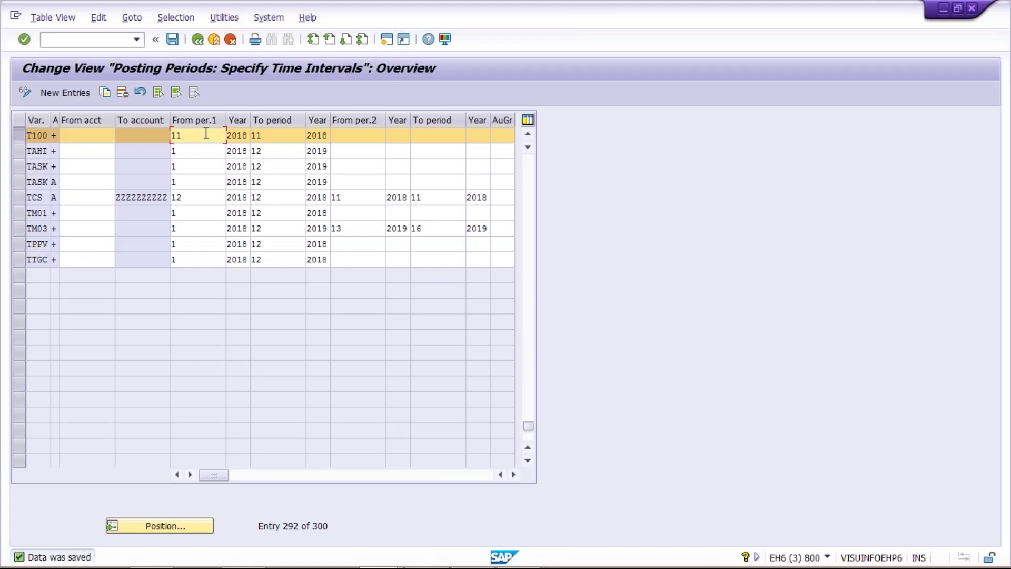
{"action": "left_click", "coordinate": [281, 134]}
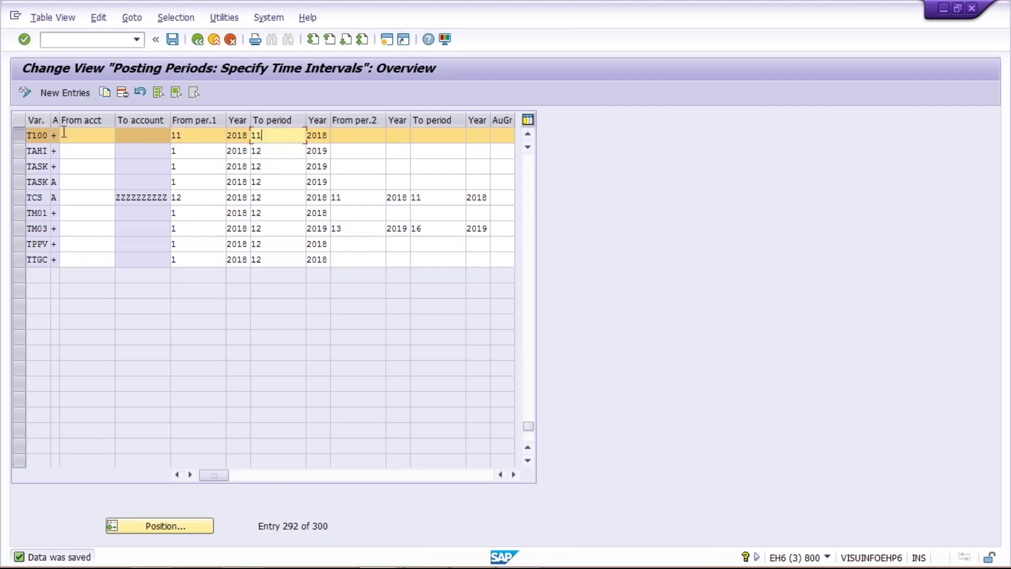
{"action": "key", "text": "alt+Tab"}
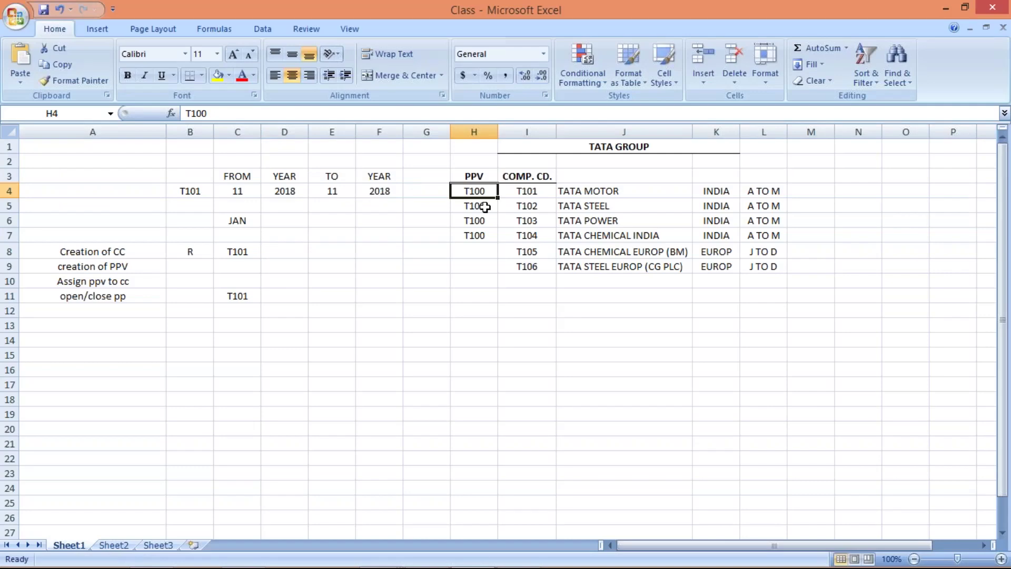
Review the PPV column cell by cell to see which company codes share variant T100
{"action": "left_click_drag", "start_coordinate": [474, 192], "coordinate": [479, 234]}
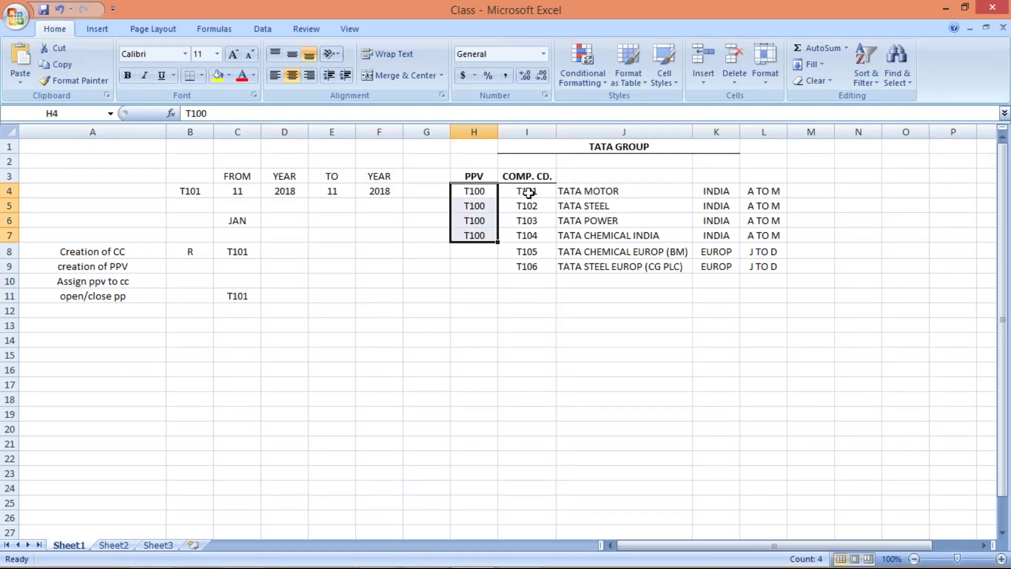
{"action": "left_click", "coordinate": [533, 238]}
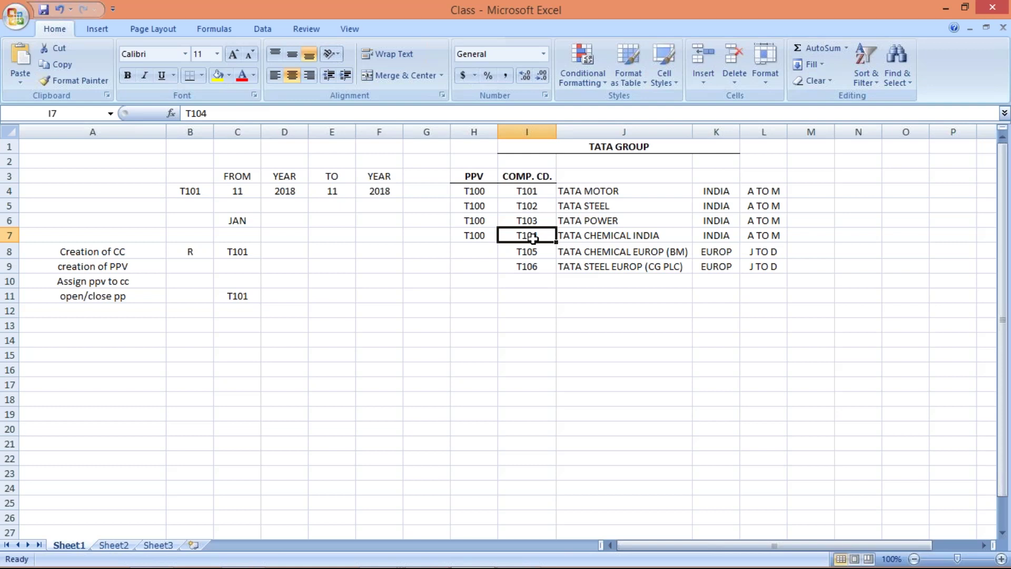
{"action": "left_click", "coordinate": [476, 322]}
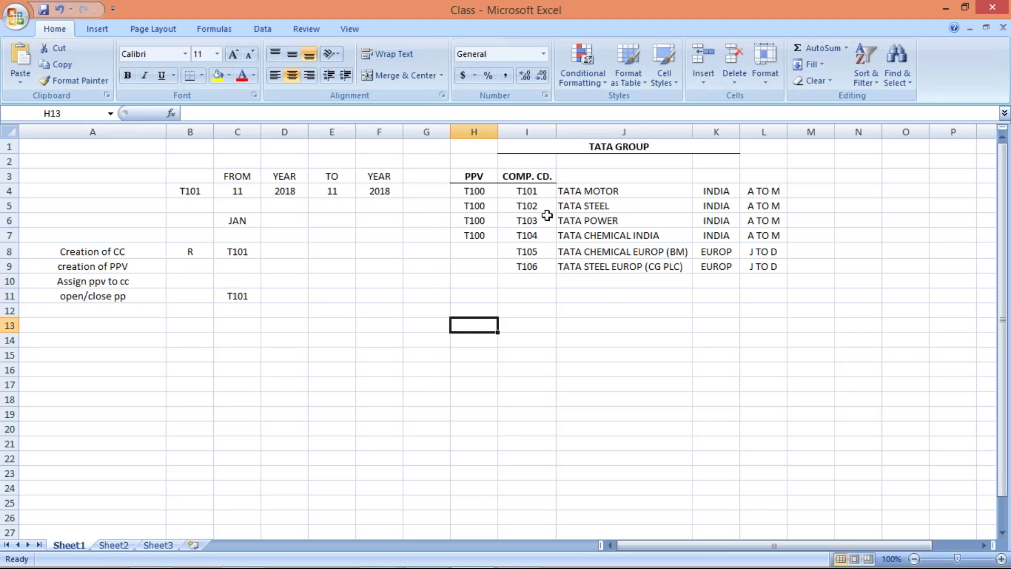
{"action": "left_click", "coordinate": [478, 191]}
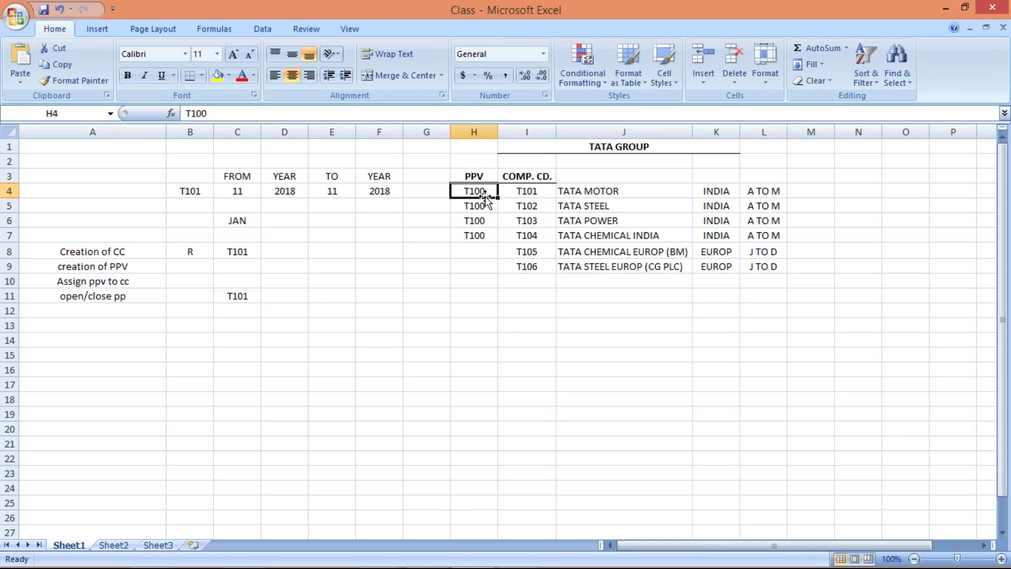
{"action": "left_click_drag", "start_coordinate": [483, 194], "coordinate": [486, 204]}
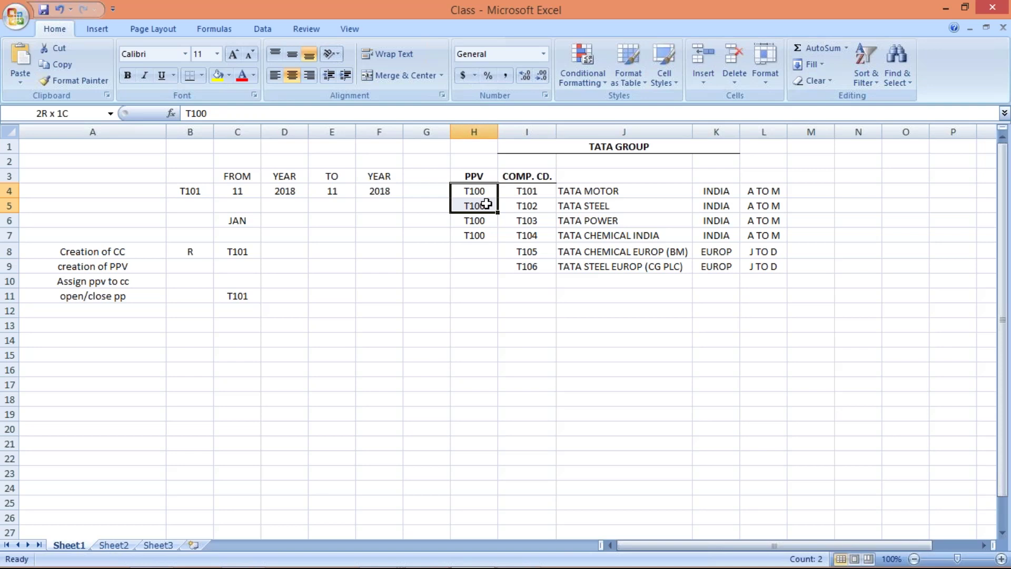
{"action": "left_click_drag", "start_coordinate": [486, 203], "coordinate": [480, 235]}
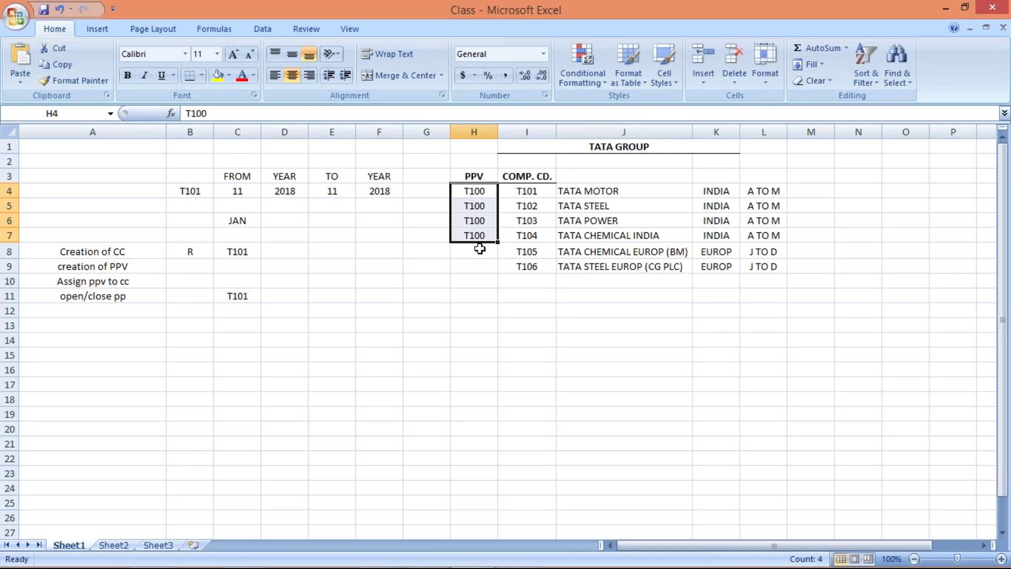
{"action": "left_click", "coordinate": [478, 249]}
{"action": "left_click", "coordinate": [482, 189]}
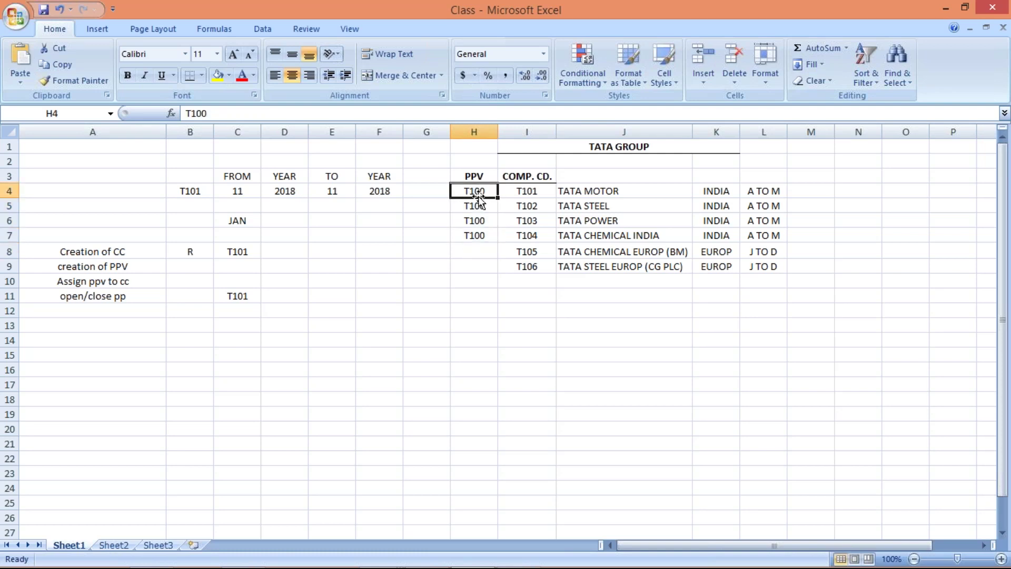
{"action": "left_click", "coordinate": [481, 208]}
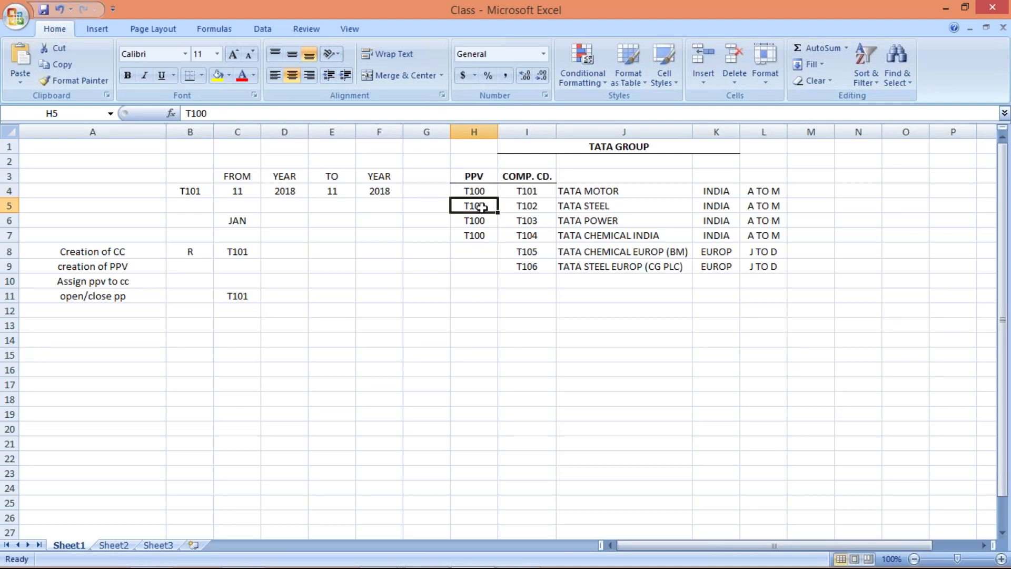
{"action": "left_click", "coordinate": [480, 191]}
{"action": "left_click", "coordinate": [480, 205]}
{"action": "left_click", "coordinate": [485, 234]}
Switch to SAP and bring up the view that assigns company codes to posting period variants
{"action": "mouse_move", "coordinate": [445, 564]}
{"action": "left_click", "coordinate": [400, 556]}
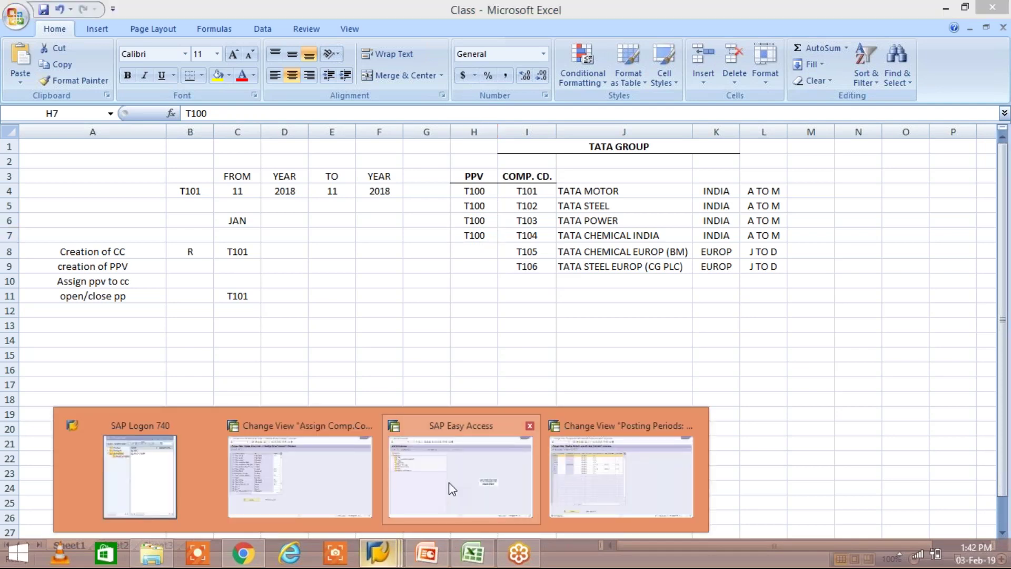
{"action": "left_click", "coordinate": [449, 482]}
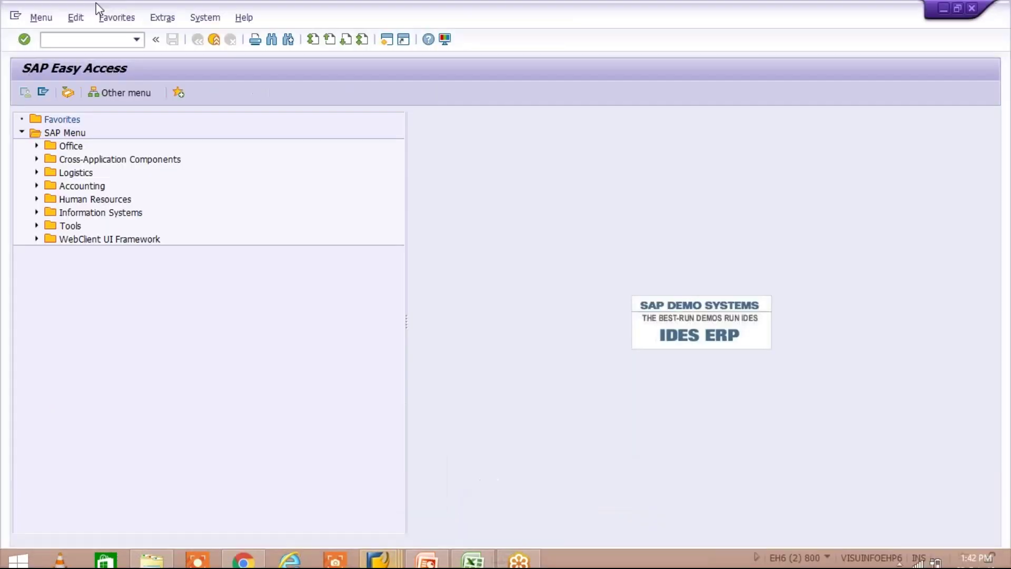
{"action": "left_click", "coordinate": [383, 551]}
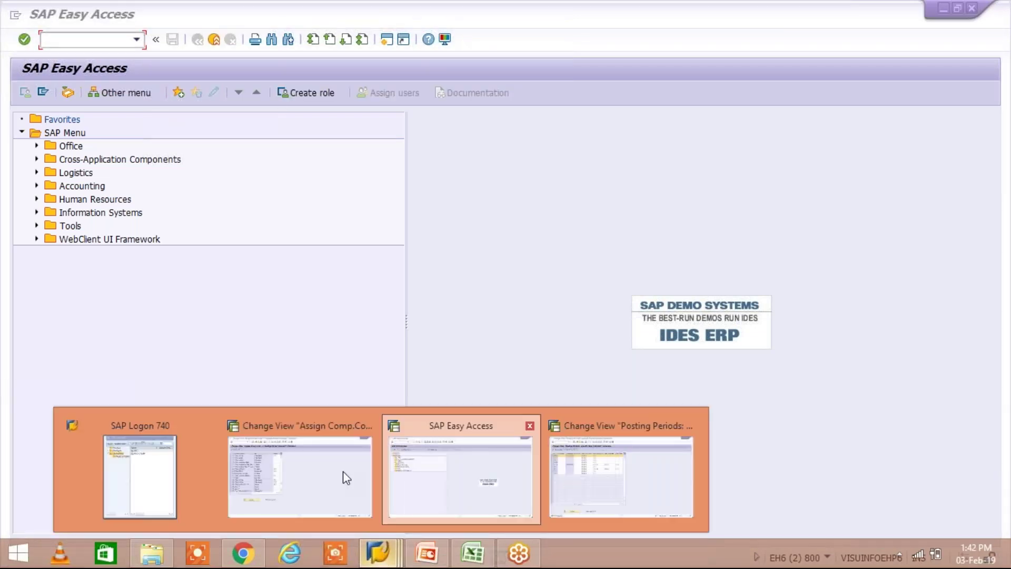
{"action": "left_click", "coordinate": [342, 471]}
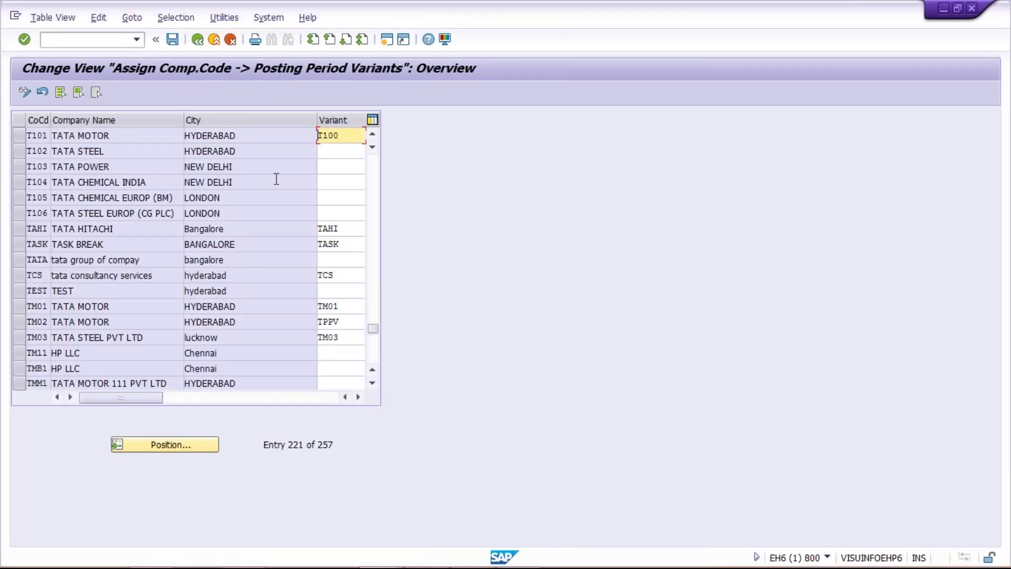
Assign posting period variant T100 to company codes T102, T103 and T104
{"action": "left_click", "coordinate": [341, 152]}
{"action": "type", "text": "T100"}
{"action": "key", "text": "Tab"}
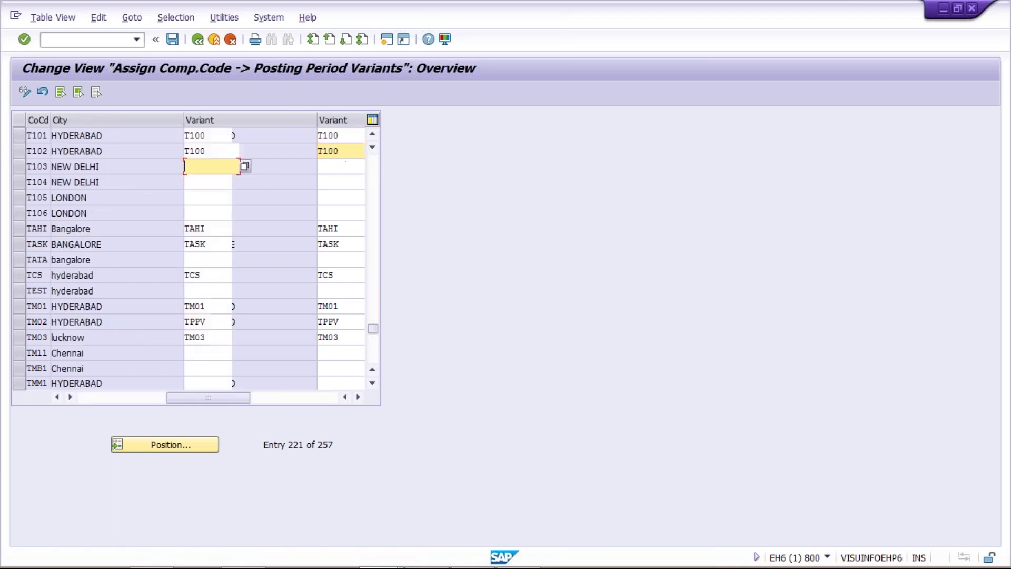
{"action": "type", "text": "T100"}
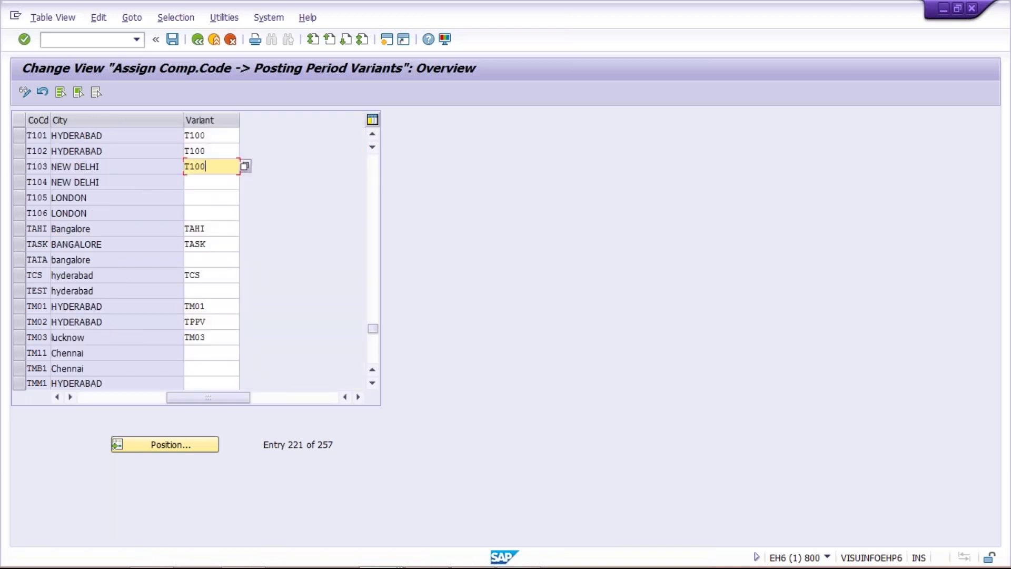
{"action": "key", "text": "Tab"}
{"action": "type", "text": "T100"}
{"action": "key", "text": "Tab"}
{"action": "left_click", "coordinate": [83, 398]}
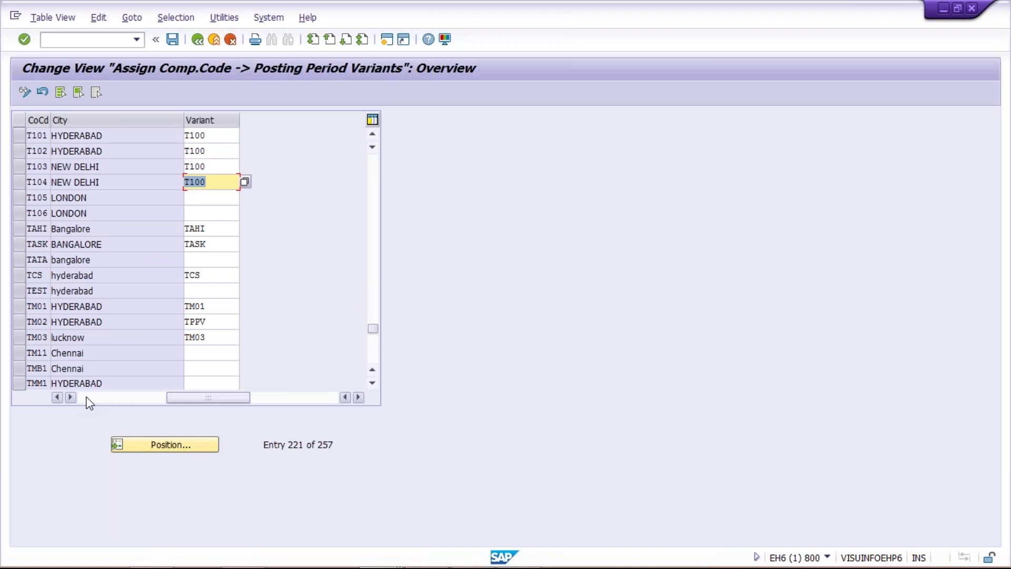
Select the rows of company codes T101 to T104 and check their cities and assigned variants
{"action": "left_click_drag", "start_coordinate": [15, 136], "coordinate": [20, 190]}
{"action": "left_click", "coordinate": [263, 184]}
{"action": "left_click", "coordinate": [254, 152]}
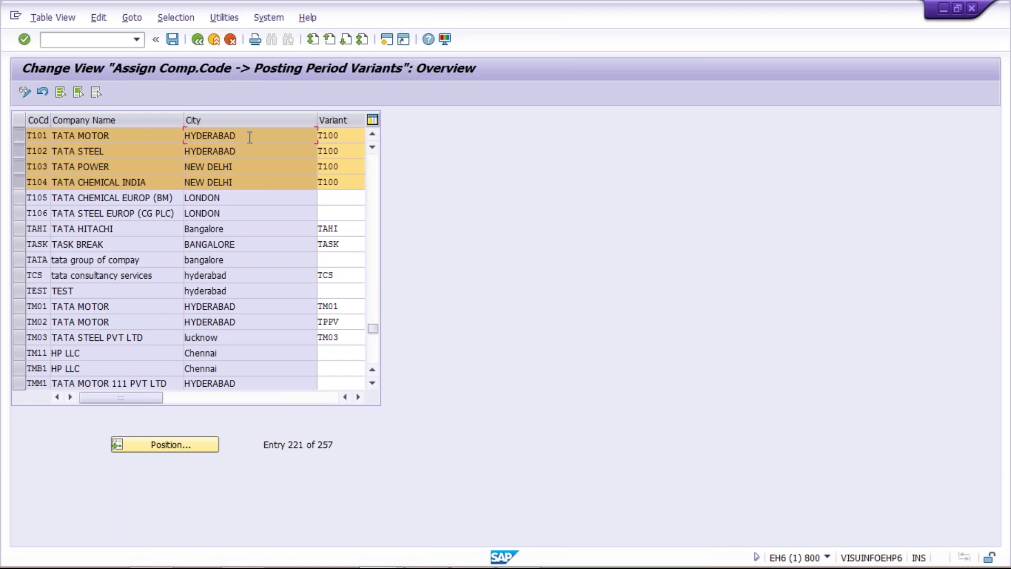
{"action": "left_click", "coordinate": [345, 136]}
{"action": "left_click", "coordinate": [350, 166]}
{"action": "left_click", "coordinate": [351, 179]}
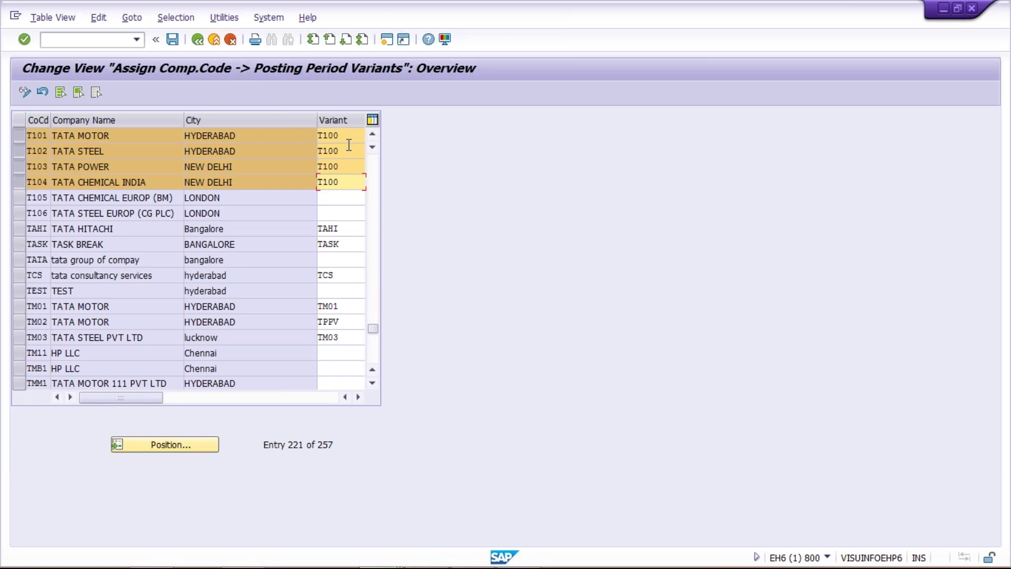
Save the posting period variant assignments and check the variant of company code T101
{"action": "key", "text": "Return"}
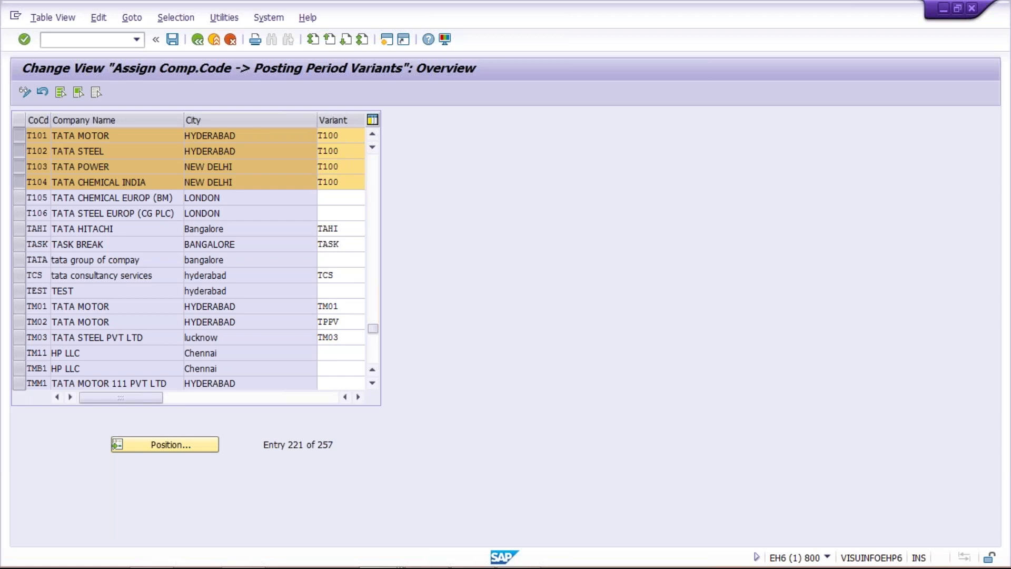
{"action": "key", "text": "ctrl+s"}
{"action": "left_click", "coordinate": [222, 253]}
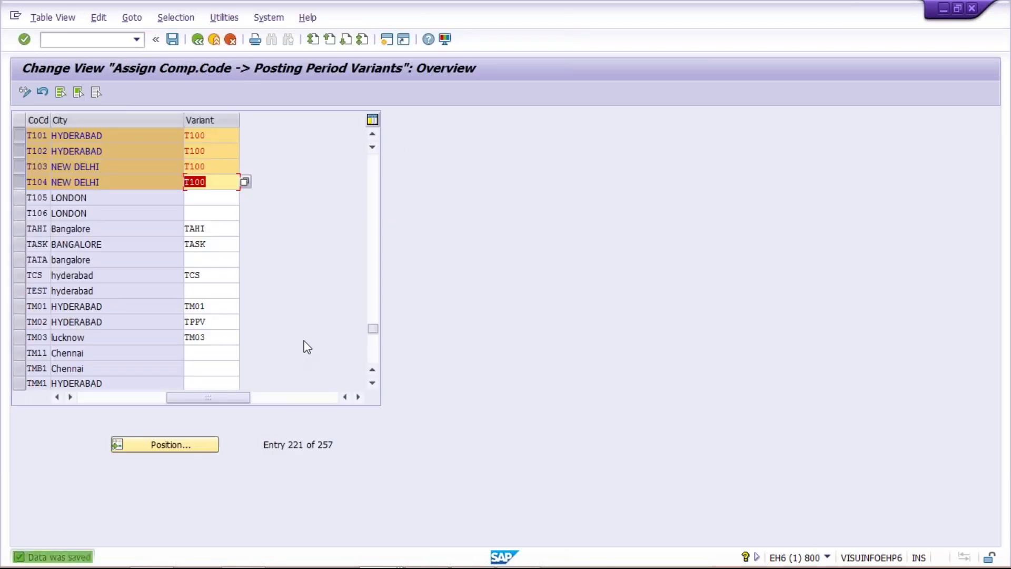
{"action": "left_click", "coordinate": [106, 399]}
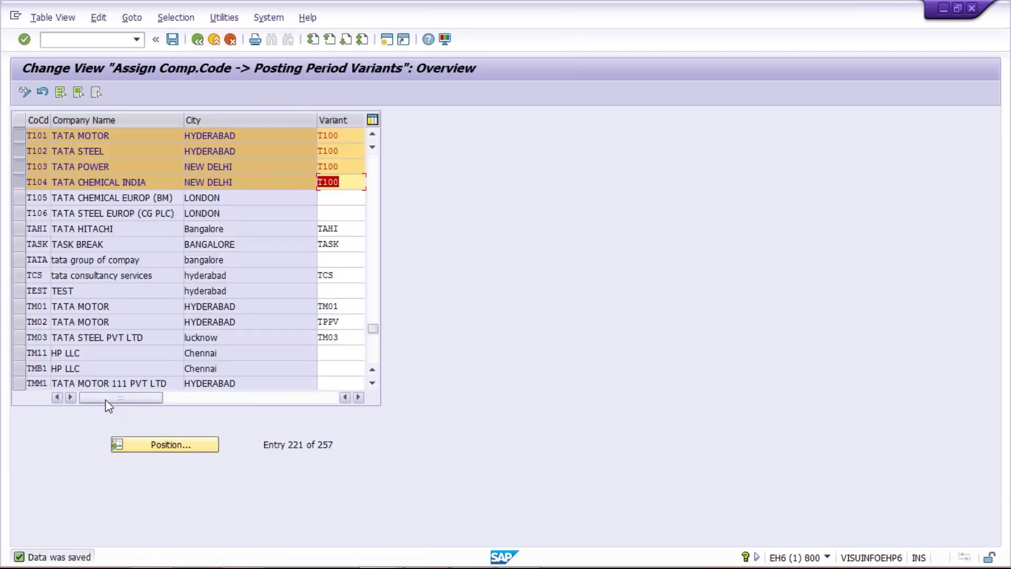
{"action": "left_click", "coordinate": [350, 138]}
{"action": "left_click", "coordinate": [351, 138]}
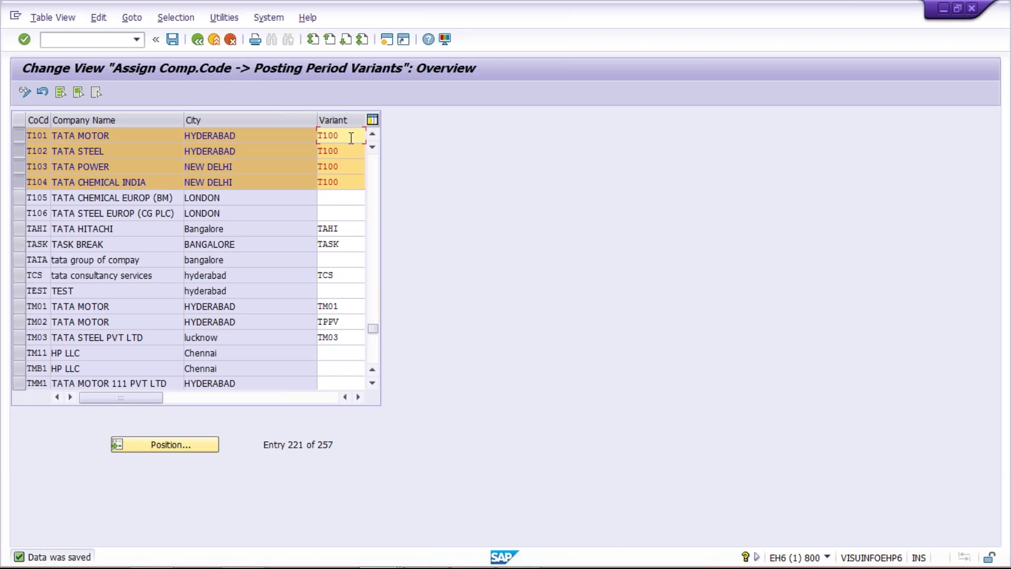
Switch to Excel and highlight the PPV values beside company codes T101 to T104
{"action": "mouse_move", "coordinate": [389, 559]}
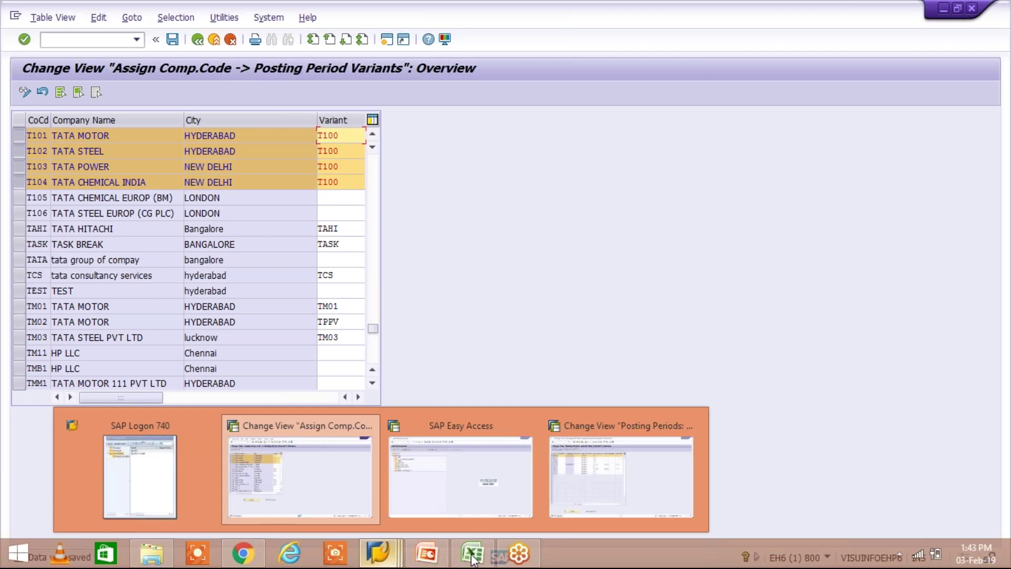
{"action": "mouse_move", "coordinate": [472, 553]}
{"action": "left_click", "coordinate": [490, 498]}
{"action": "left_click", "coordinate": [484, 218]}
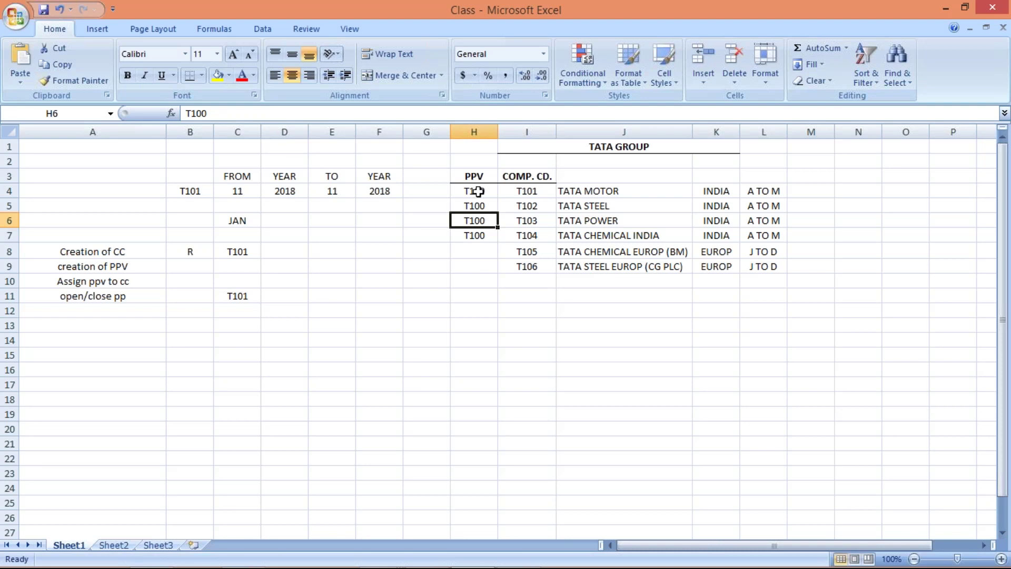
{"action": "left_click", "coordinate": [477, 190]}
{"action": "left_click_drag", "start_coordinate": [477, 191], "coordinate": [480, 236]}
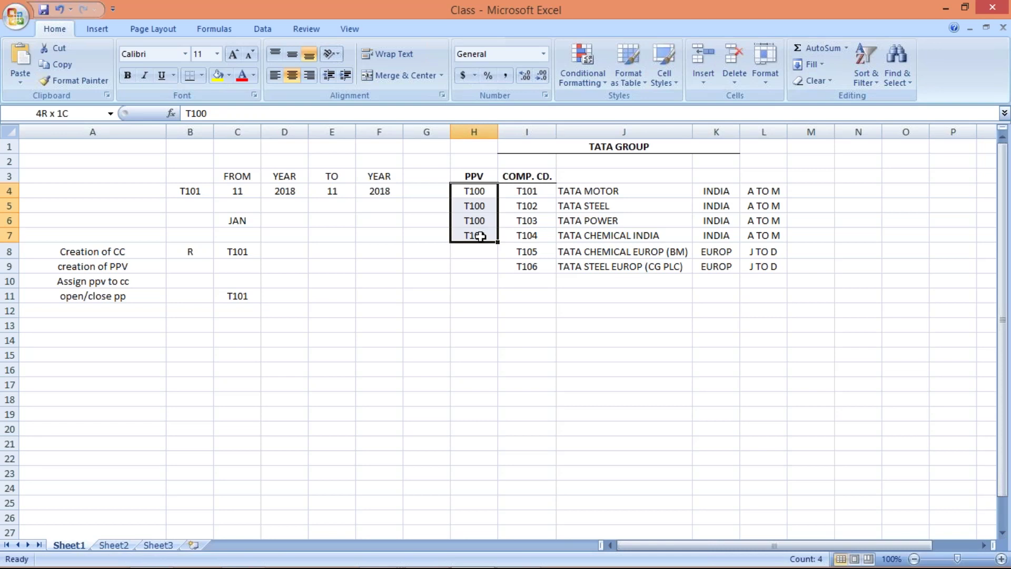
{"action": "left_click_drag", "start_coordinate": [480, 235], "coordinate": [480, 236]}
Compare company codes T101 to T104 with their PPV values and their fiscal year ranges in the last column
{"action": "left_click", "coordinate": [525, 193]}
{"action": "left_click", "coordinate": [524, 206]}
{"action": "left_click", "coordinate": [524, 220]}
{"action": "left_click", "coordinate": [524, 235]}
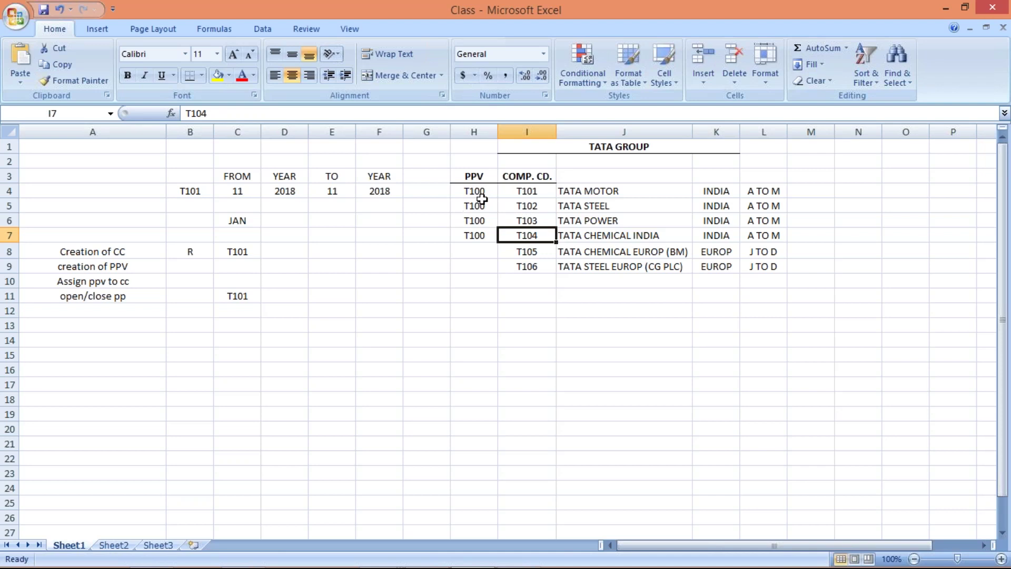
{"action": "left_click_drag", "start_coordinate": [526, 193], "coordinate": [525, 234]}
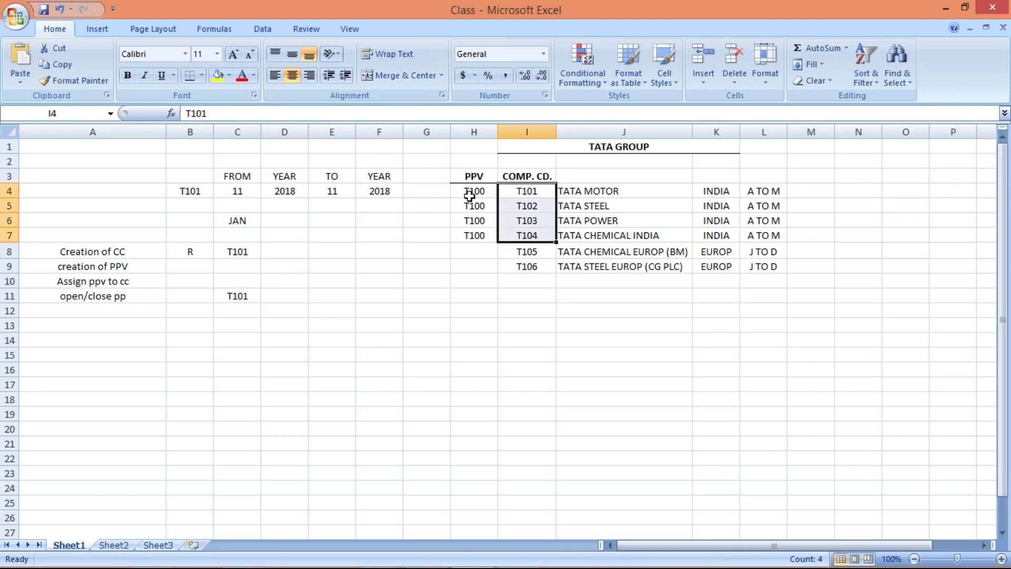
{"action": "left_click_drag", "start_coordinate": [470, 194], "coordinate": [476, 234]}
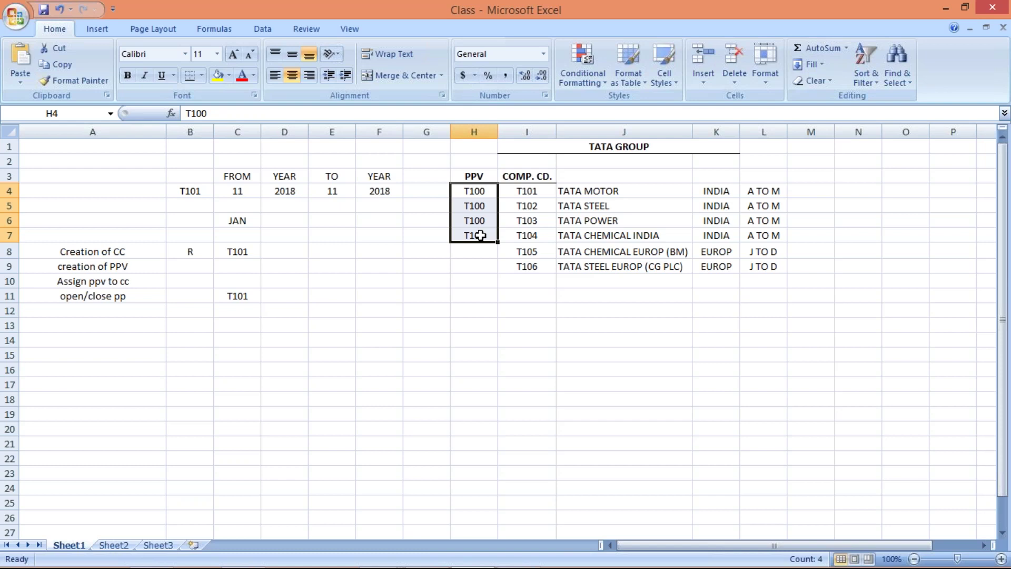
{"action": "left_click_drag", "start_coordinate": [524, 192], "coordinate": [524, 235]}
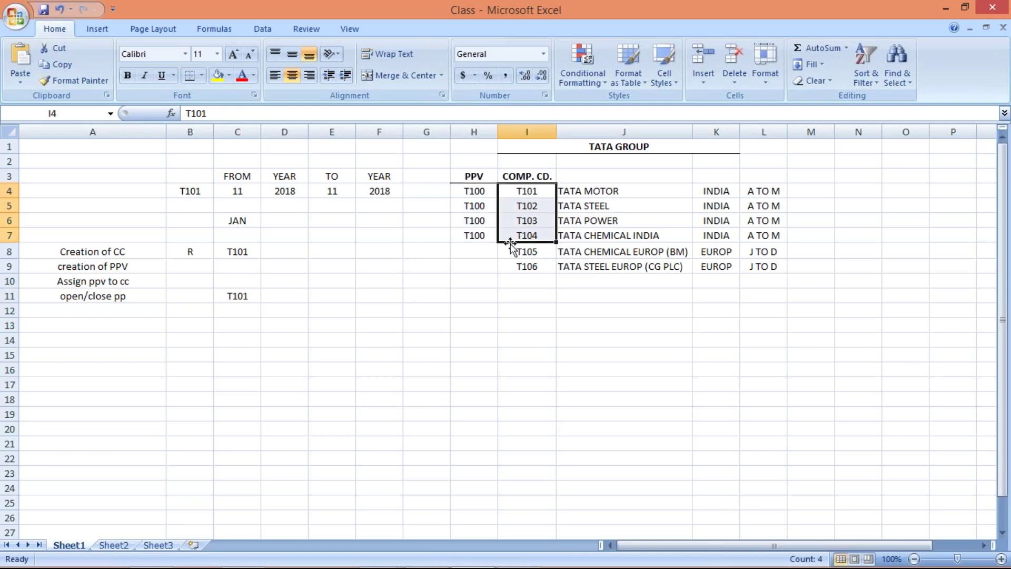
{"action": "left_click", "coordinate": [477, 190]}
{"action": "left_click_drag", "start_coordinate": [477, 190], "coordinate": [477, 235]}
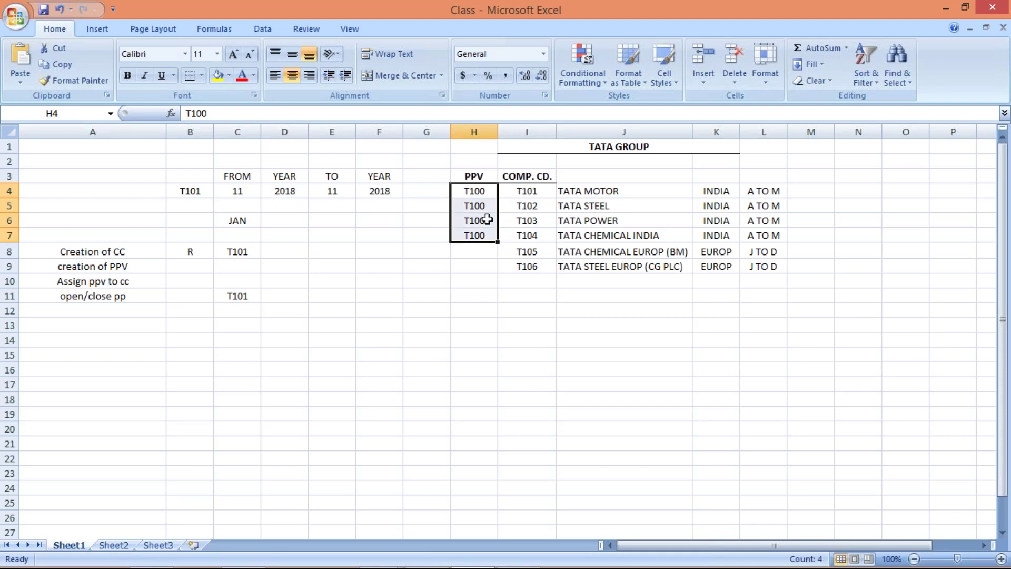
{"action": "left_click_drag", "start_coordinate": [765, 194], "coordinate": [769, 230]}
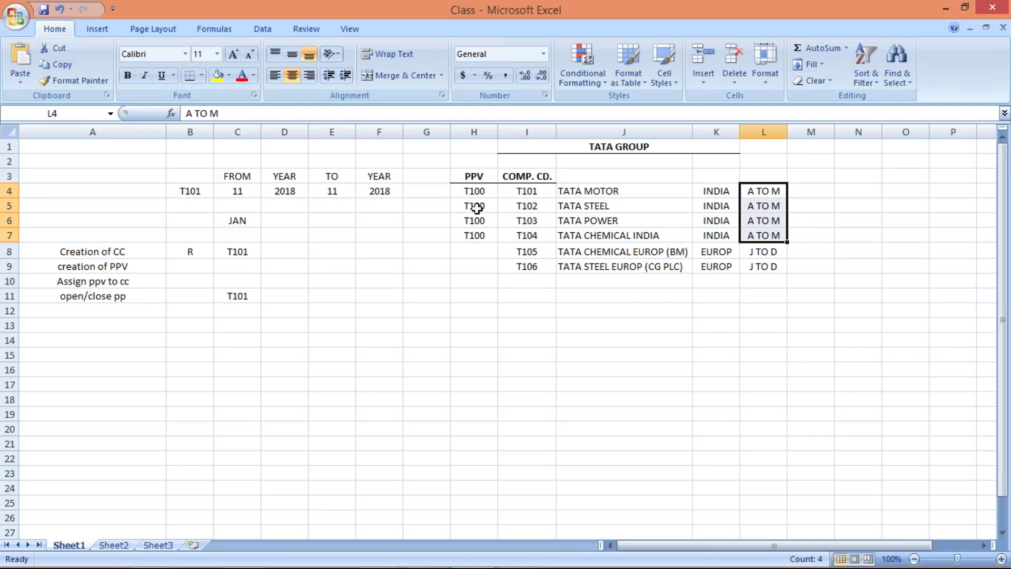
{"action": "left_click", "coordinate": [468, 191]}
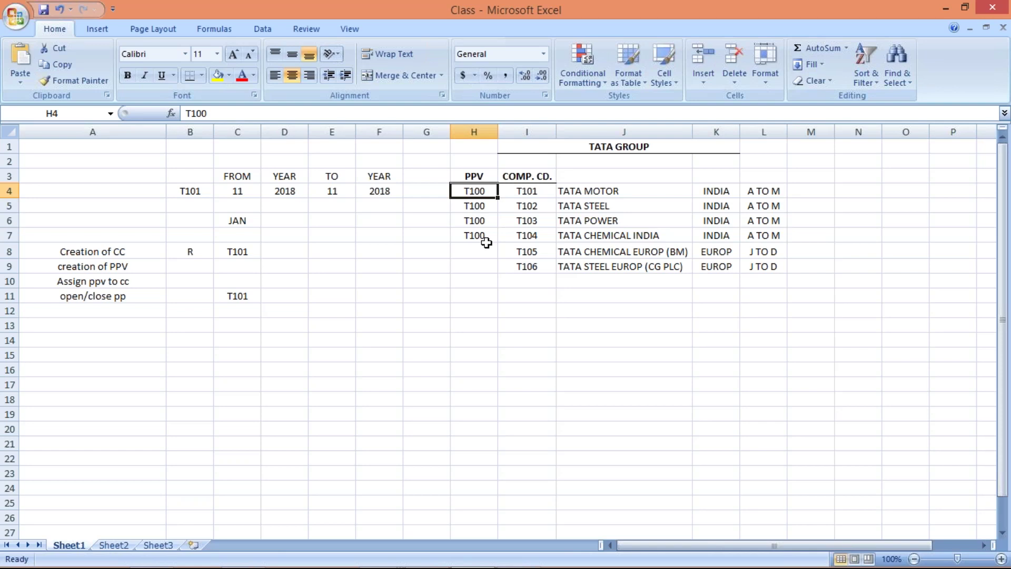
Check the T100 entry in the SAP posting periods view, and return to Excel to highlight its PPV cells
{"action": "key", "text": "alt+Tab"}
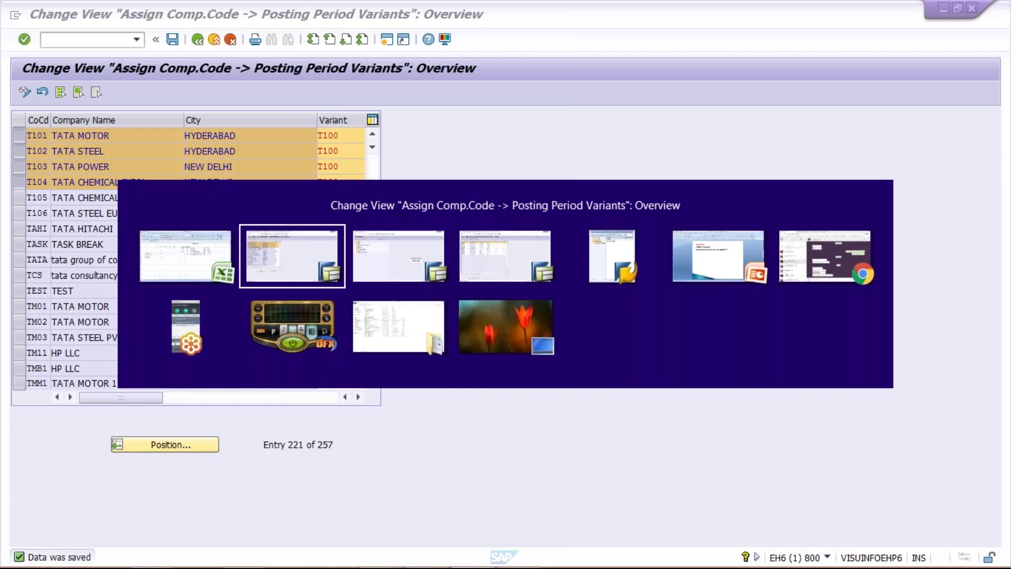
{"action": "key", "text": "alt+Tab"}
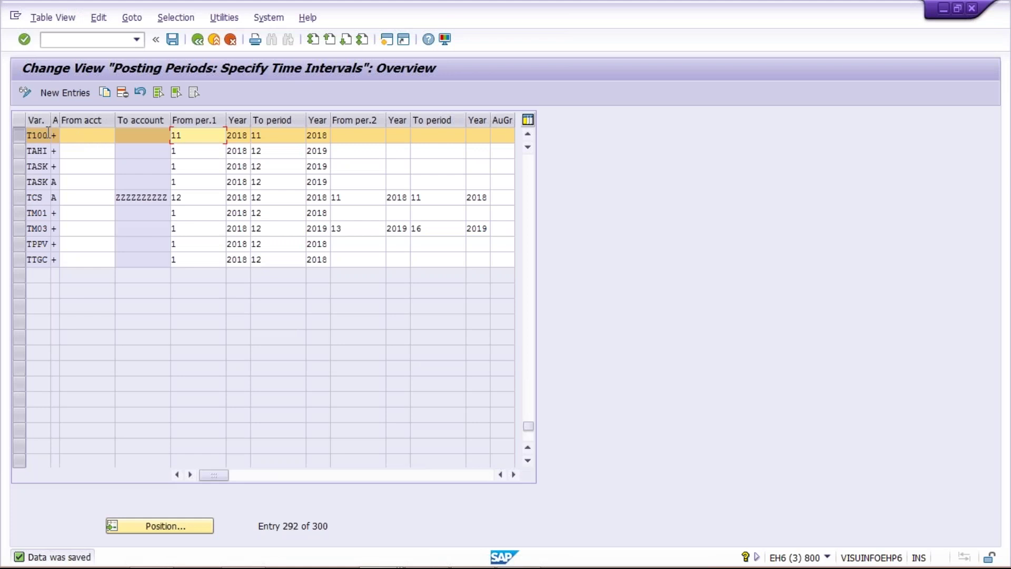
{"action": "key", "text": "alt+Tab"}
{"action": "left_click_drag", "start_coordinate": [472, 190], "coordinate": [474, 238]}
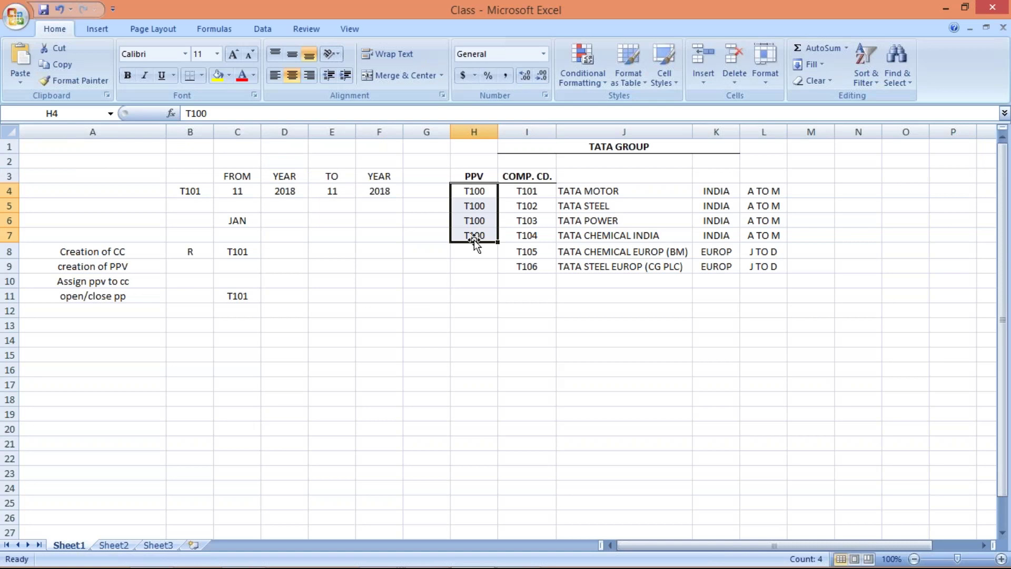
Switch to the SAP posting periods view and set the first starting period of variant T100 to 10
{"action": "key", "text": "alt+Tab"}
{"action": "key", "text": "BackSpace"}
{"action": "type", "text": "2"}
{"action": "key", "text": "BackSpace"}
{"action": "type", "text": "0"}
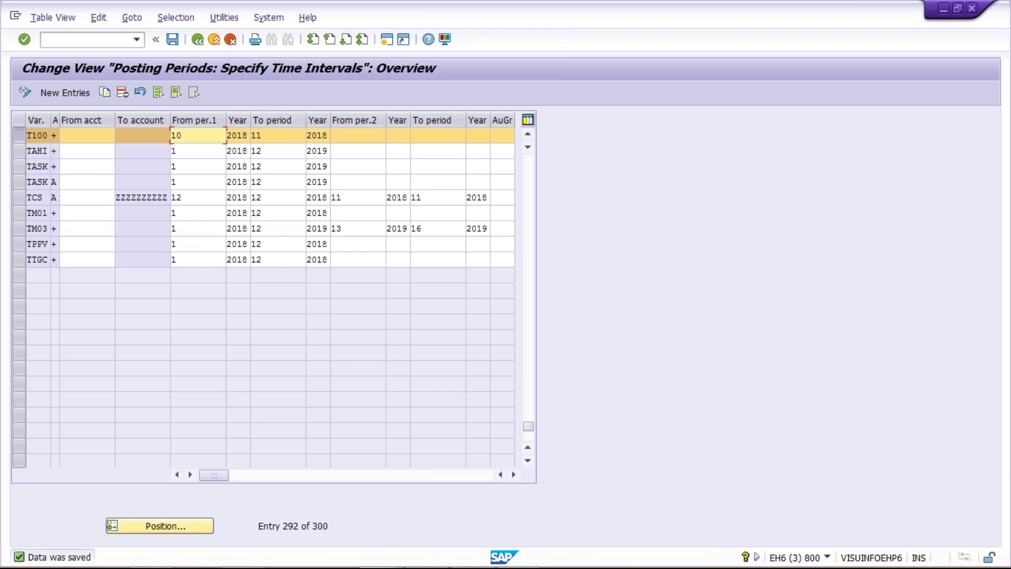
View the variant questions slide in PowerPoint, and return to Excel to review the company names of T101 to T106
{"action": "key", "text": "alt+Tab"}
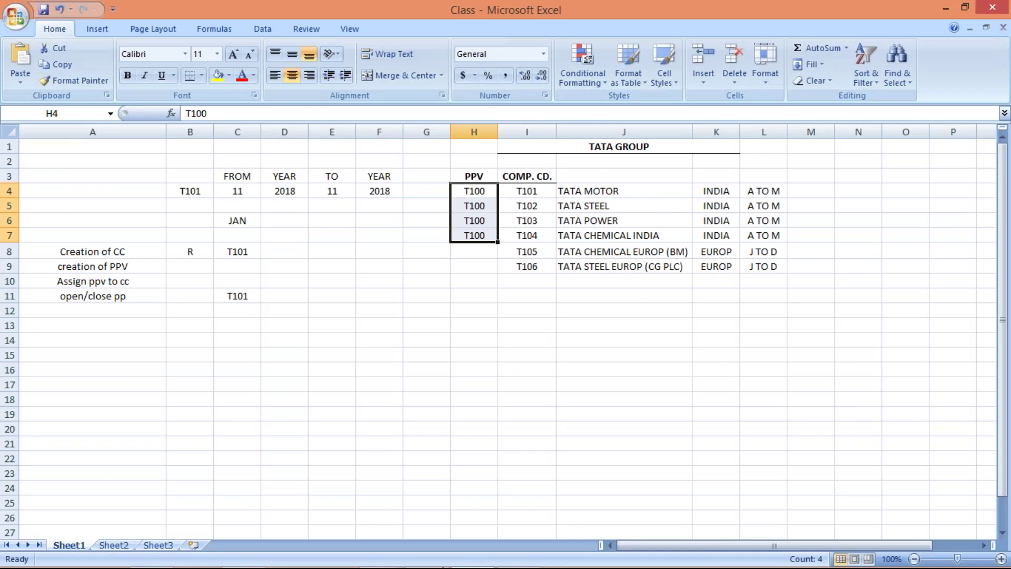
{"action": "left_click", "coordinate": [444, 558]}
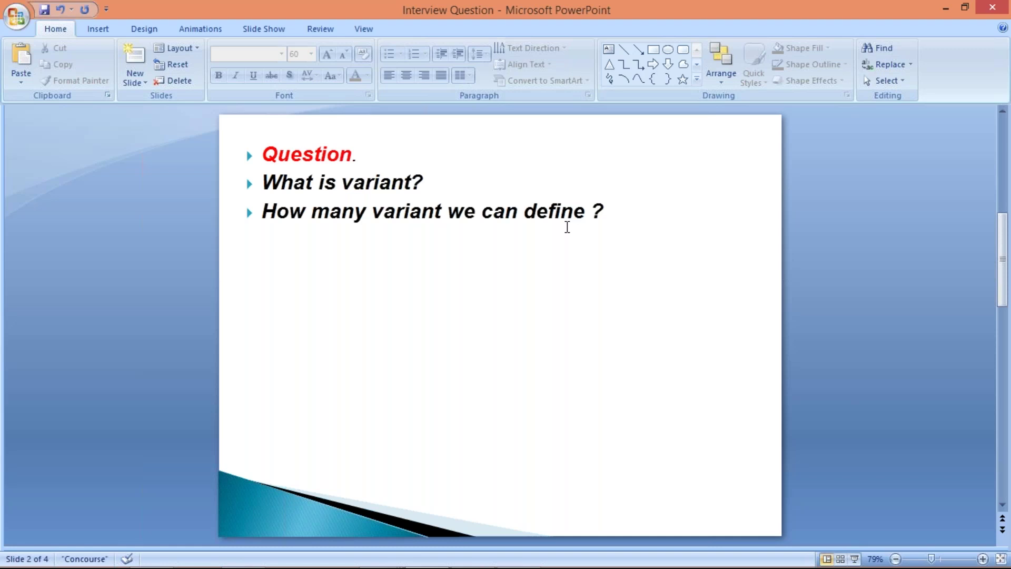
{"action": "key", "text": "alt+Tab"}
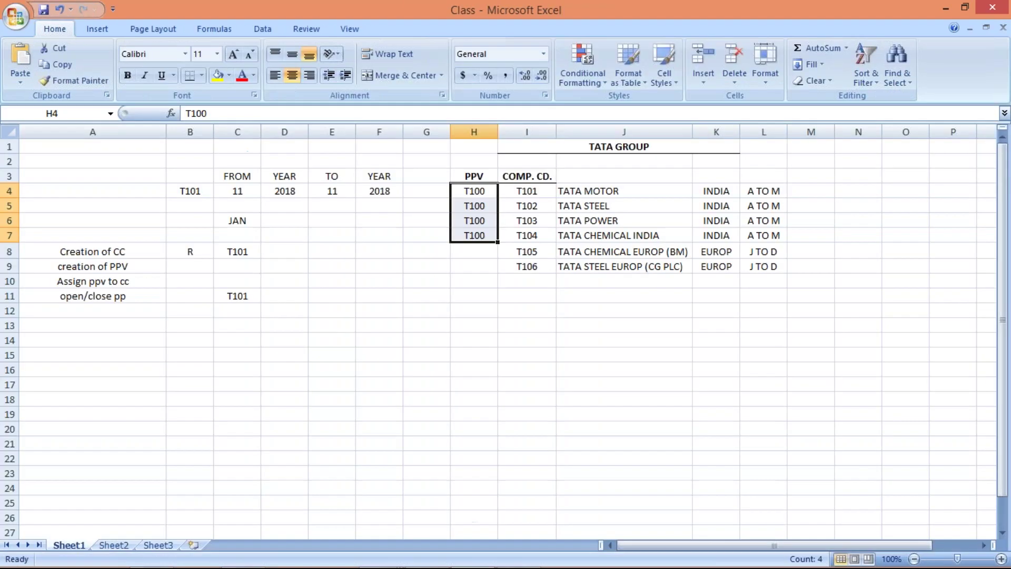
{"action": "left_click", "coordinate": [567, 383]}
{"action": "left_click_drag", "start_coordinate": [574, 185], "coordinate": [576, 265]}
{"action": "left_click", "coordinate": [487, 366]}
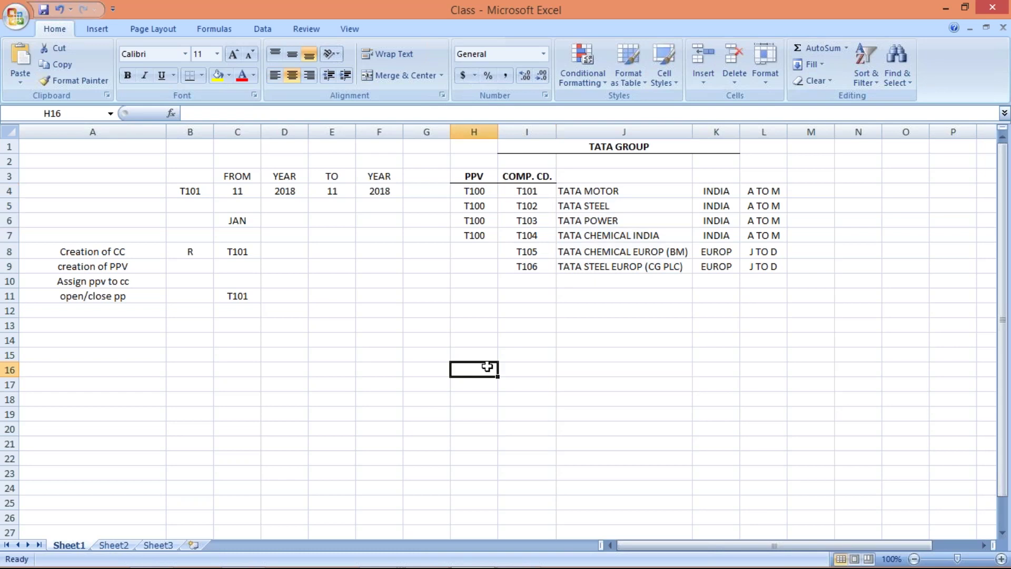
Enter PPV value T200 beside company code T105 and fill it down to T106
{"action": "left_click", "coordinate": [478, 251]}
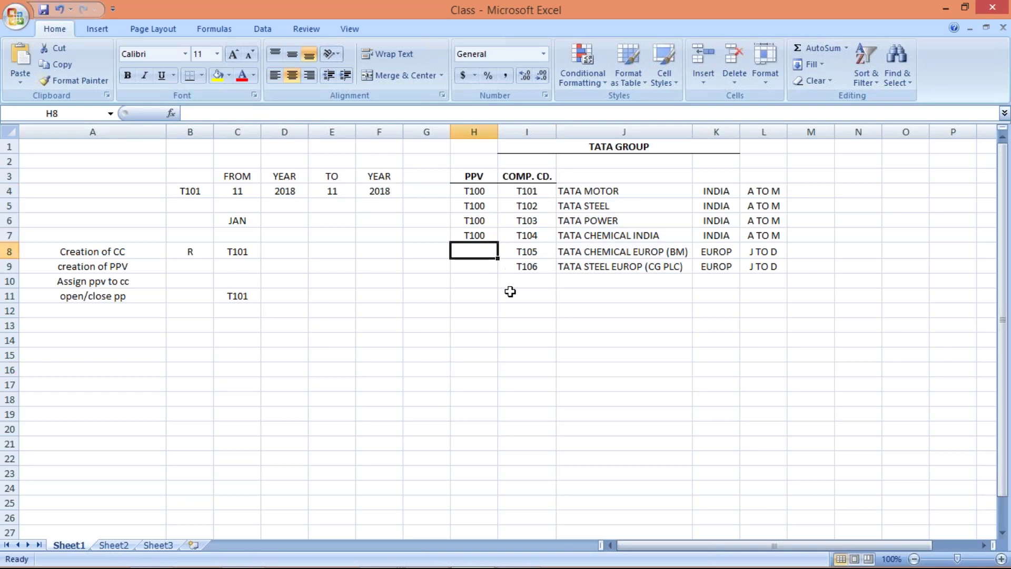
{"action": "type", "text": "T200"}
{"action": "key", "text": "Return"}
{"action": "key", "text": "ctrl+d"}
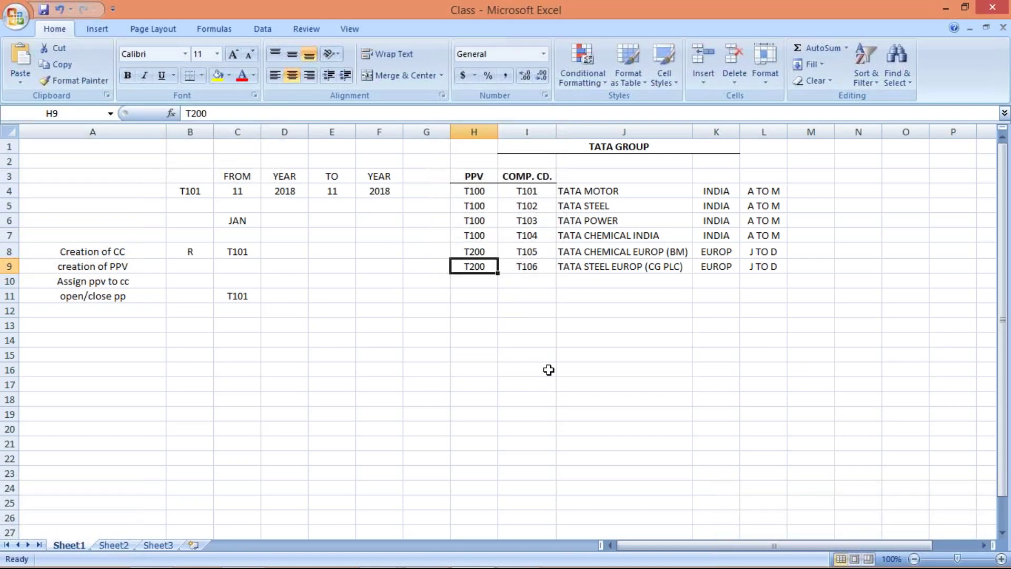
Check the company names and fiscal year ranges of company codes T105 and T106
{"action": "left_click", "coordinate": [644, 253]}
{"action": "left_click", "coordinate": [627, 266]}
{"action": "left_click", "coordinate": [758, 251]}
{"action": "left_click", "coordinate": [757, 267]}
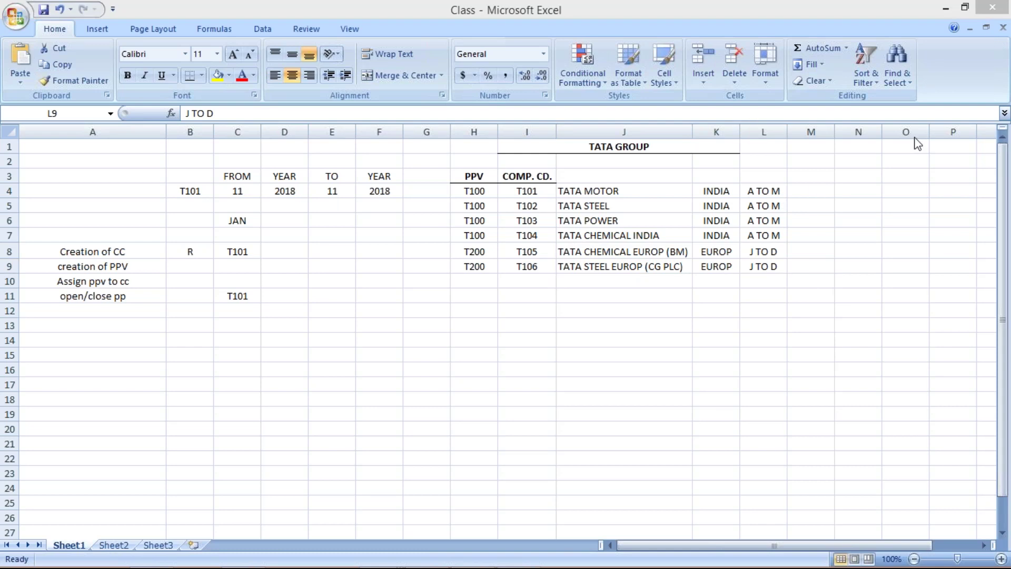
{"action": "left_click", "coordinate": [811, 176]}
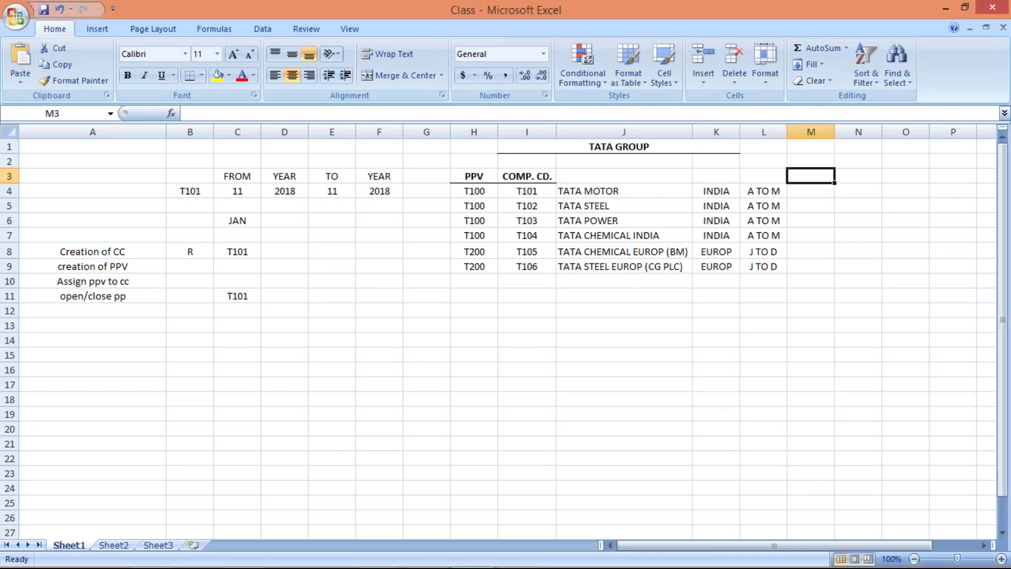
Add a FEB. heading in column M and enter period 11 for company codes T101 to T104
{"action": "type", "text": "FE"}
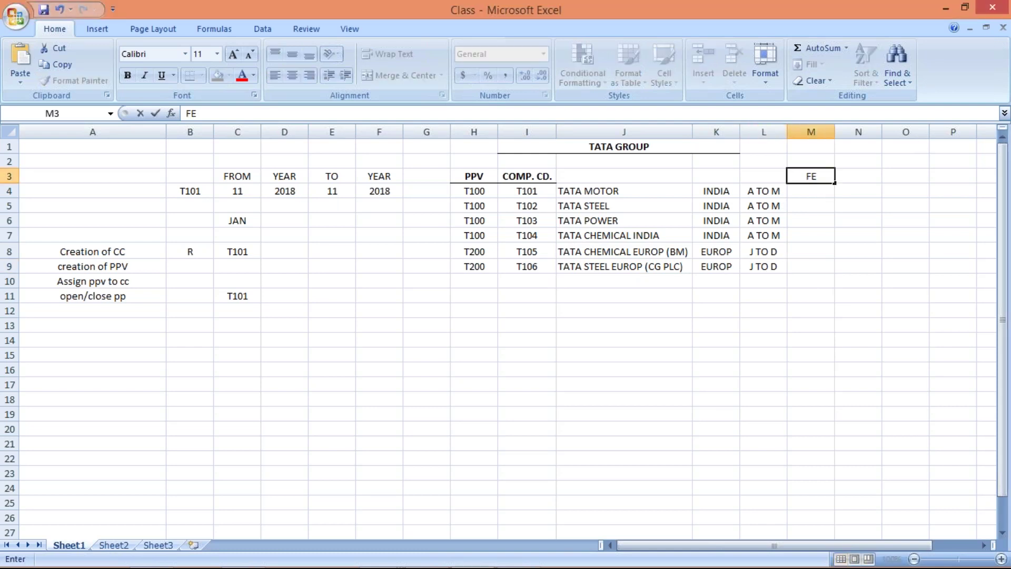
{"action": "type", "text": "B."}
{"action": "left_click", "coordinate": [810, 205]}
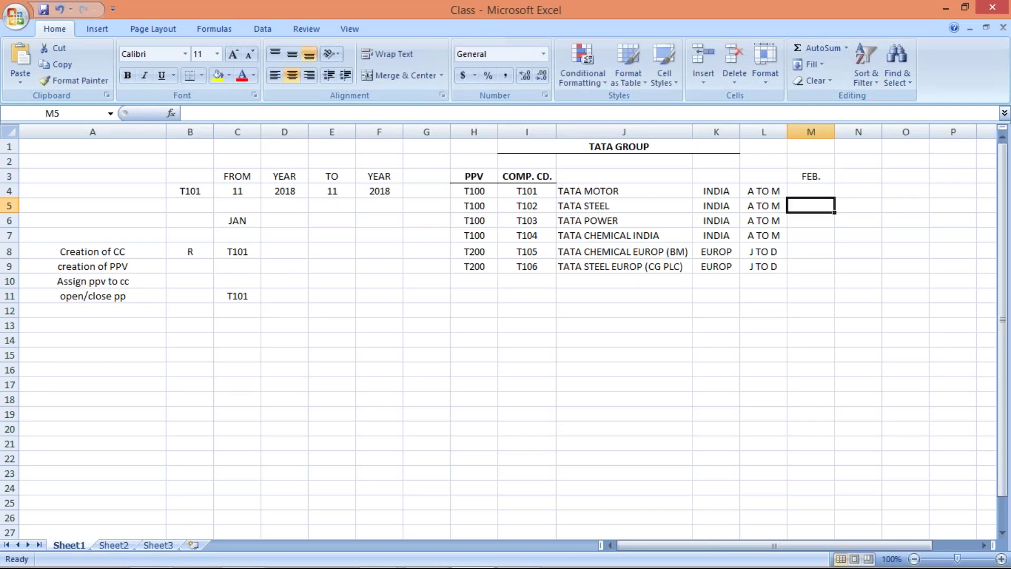
{"action": "left_click", "coordinate": [811, 190]}
{"action": "type", "text": "11"}
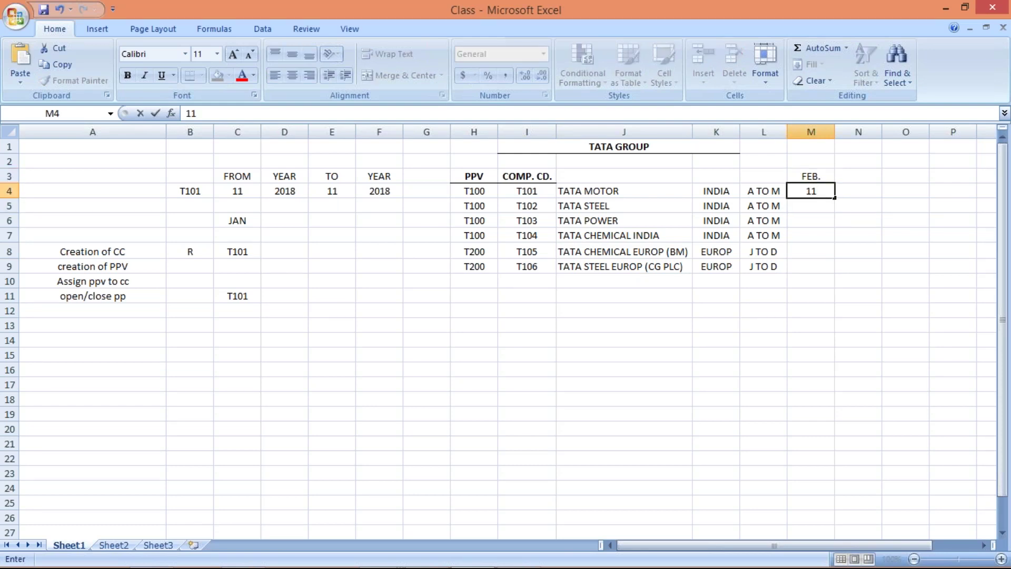
{"action": "key", "text": "Return"}
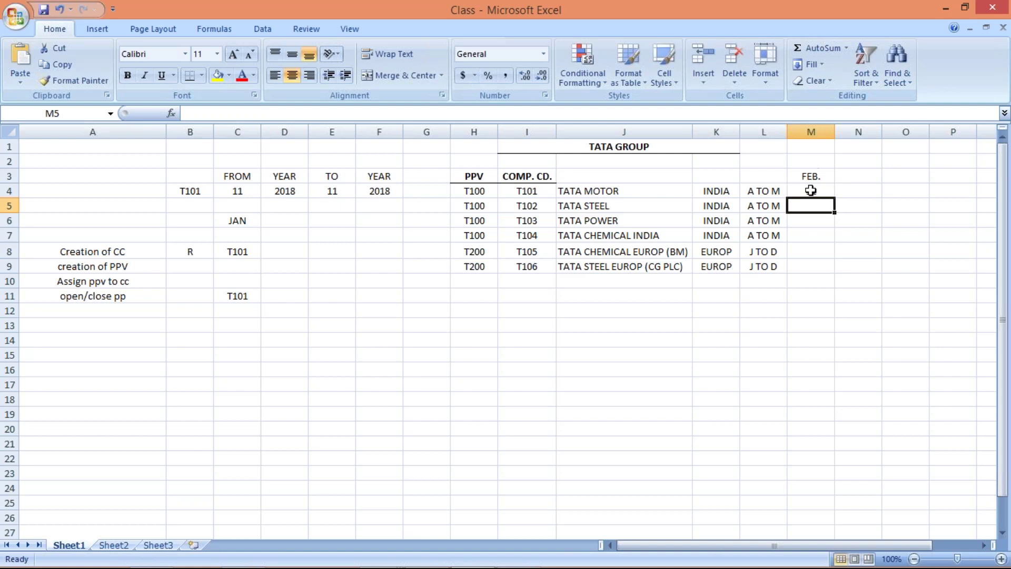
{"action": "left_click_drag", "start_coordinate": [811, 190], "coordinate": [808, 231]}
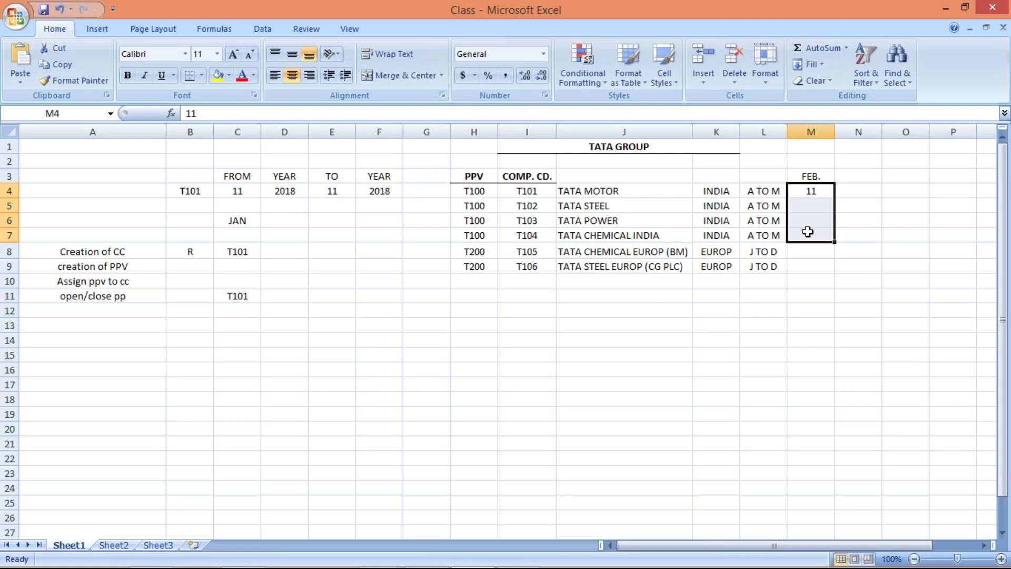
{"action": "key", "text": "ctrl+d"}
{"action": "left_click", "coordinate": [806, 309]}
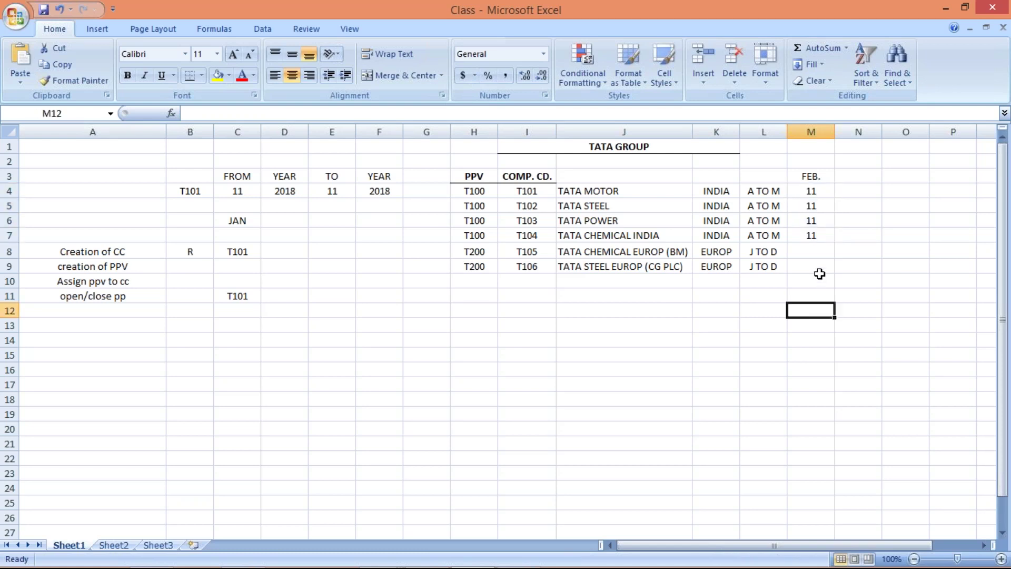
{"action": "left_click_drag", "start_coordinate": [811, 192], "coordinate": [807, 235]}
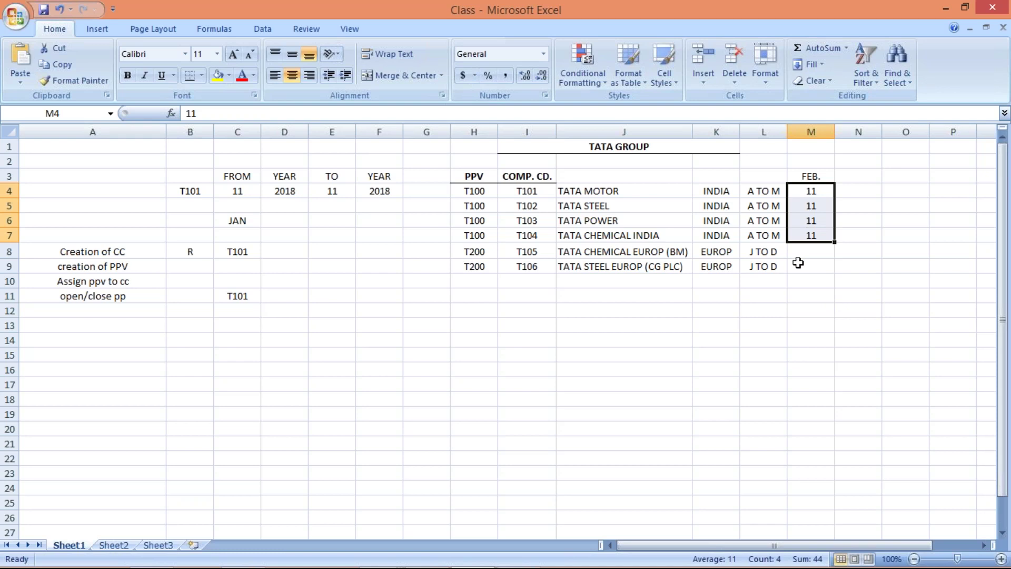
Enter February period 2 for company code T105 and fill it down to T106
{"action": "left_click", "coordinate": [802, 251]}
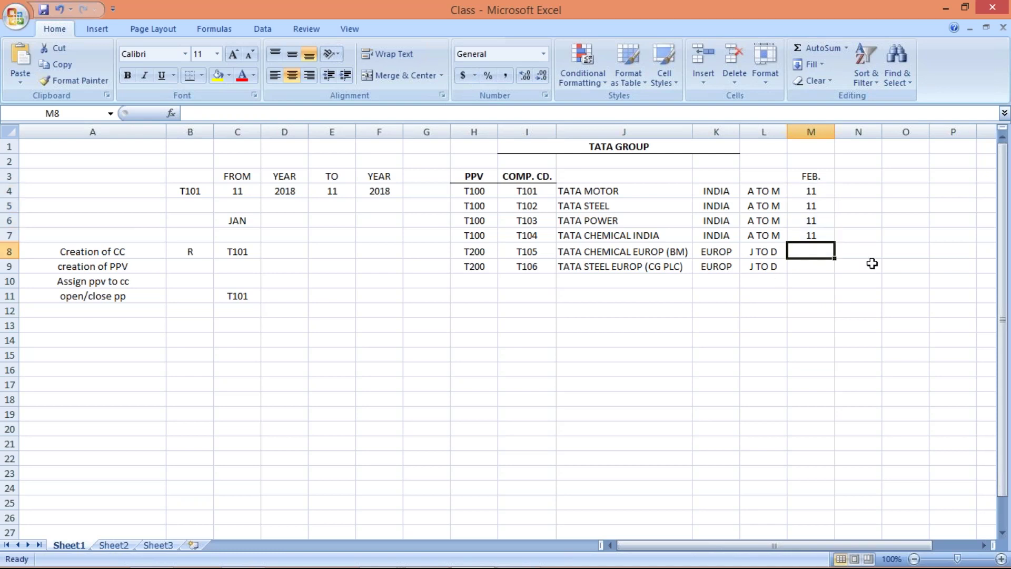
{"action": "type", "text": "2"}
{"action": "key", "text": "Return"}
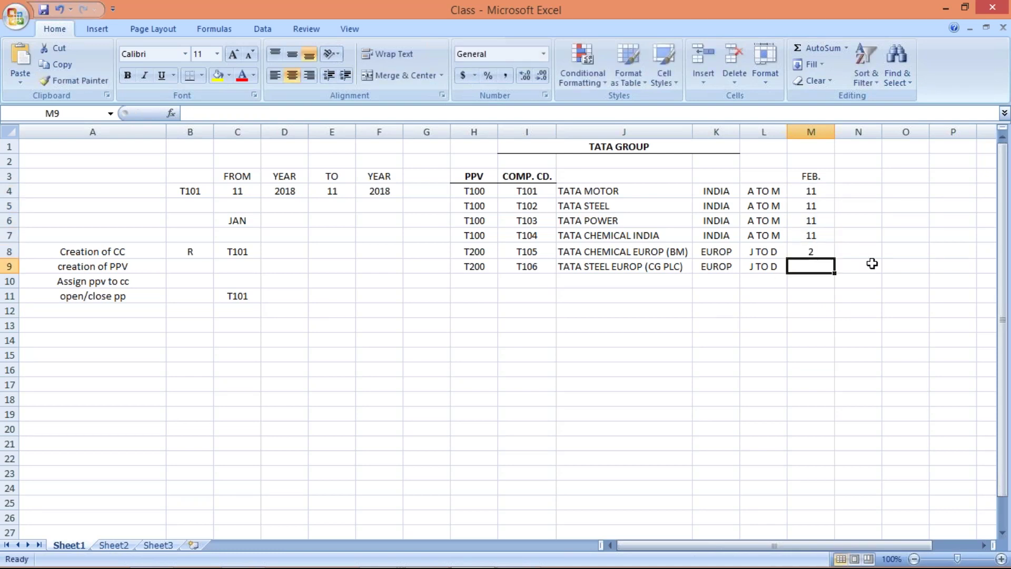
{"action": "left_click_drag", "start_coordinate": [814, 248], "coordinate": [815, 269]}
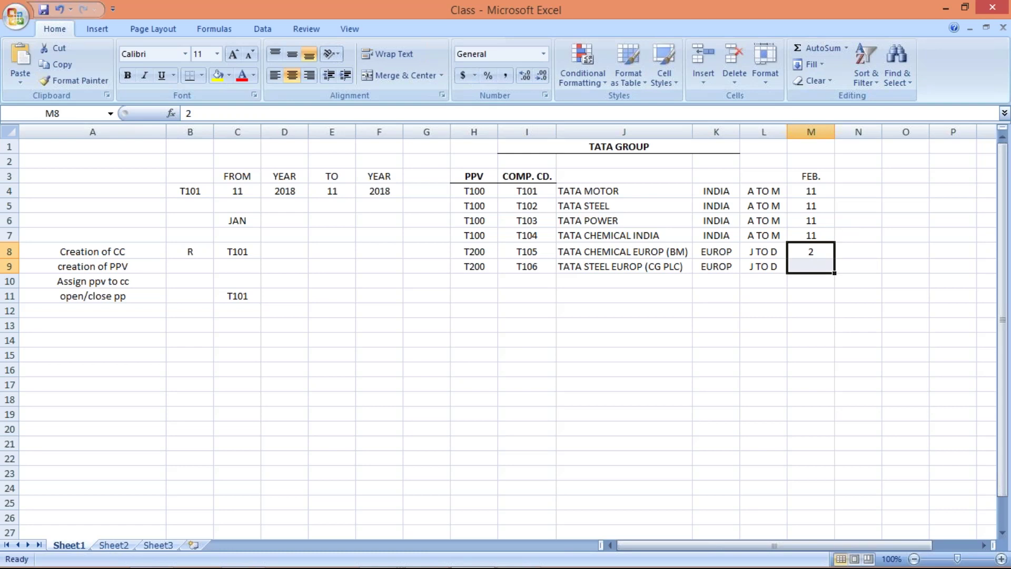
{"action": "key", "text": "ctrl+d"}
{"action": "left_click", "coordinate": [794, 311]}
{"action": "left_click", "coordinate": [769, 246]}
{"action": "key", "text": "Down"}
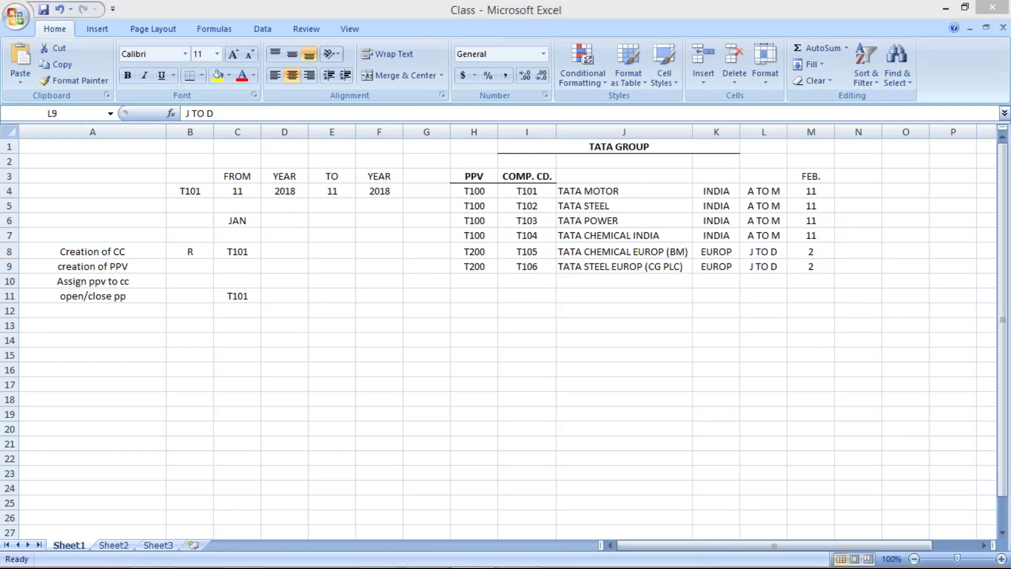
Switch to the SAP posting periods view and set the first starting period of variant T100 to 11
{"action": "key", "text": "alt+Tab"}
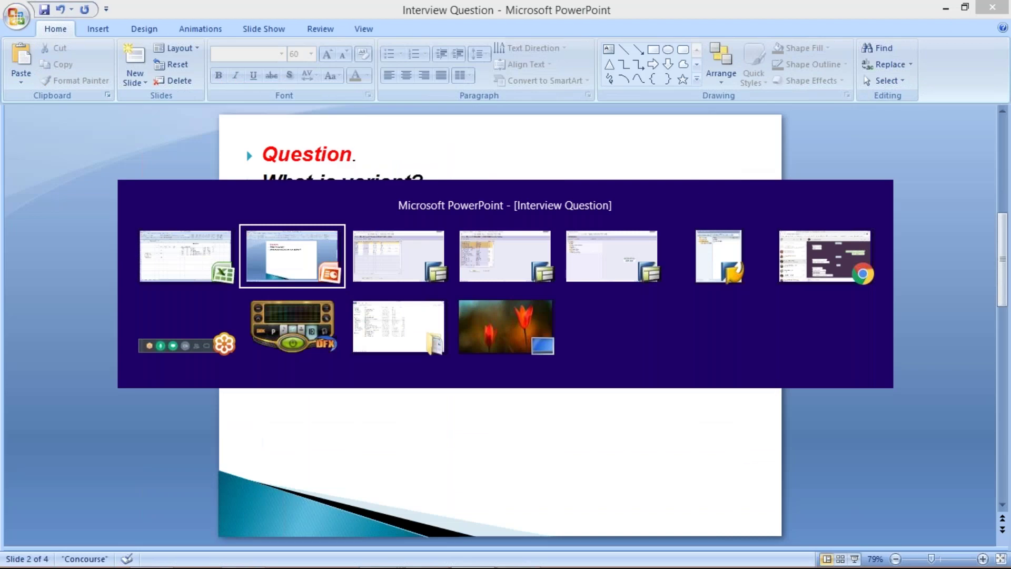
{"action": "key", "text": "Tab"}
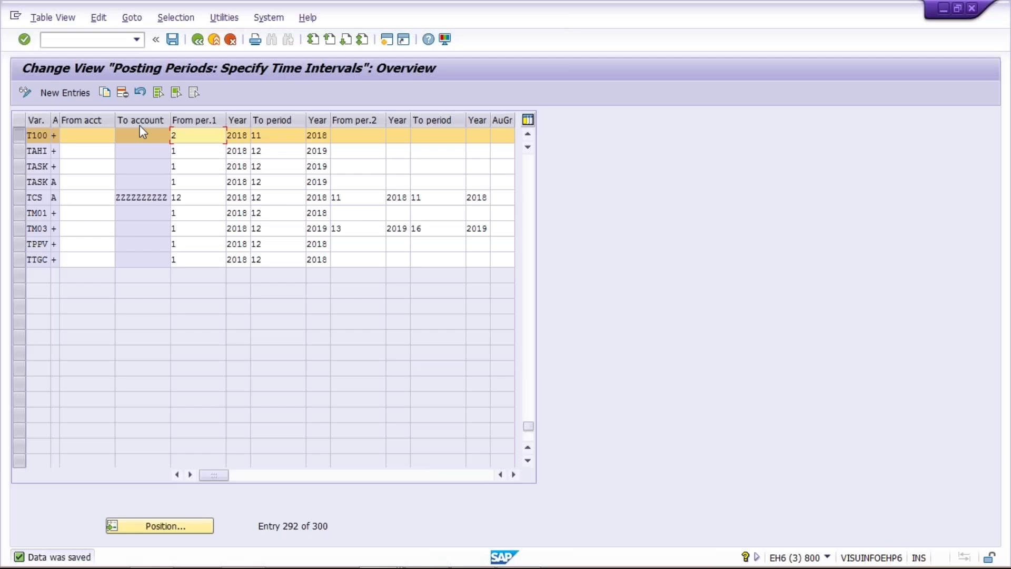
{"action": "key", "text": "BackSpace"}
{"action": "type", "text": "11"}
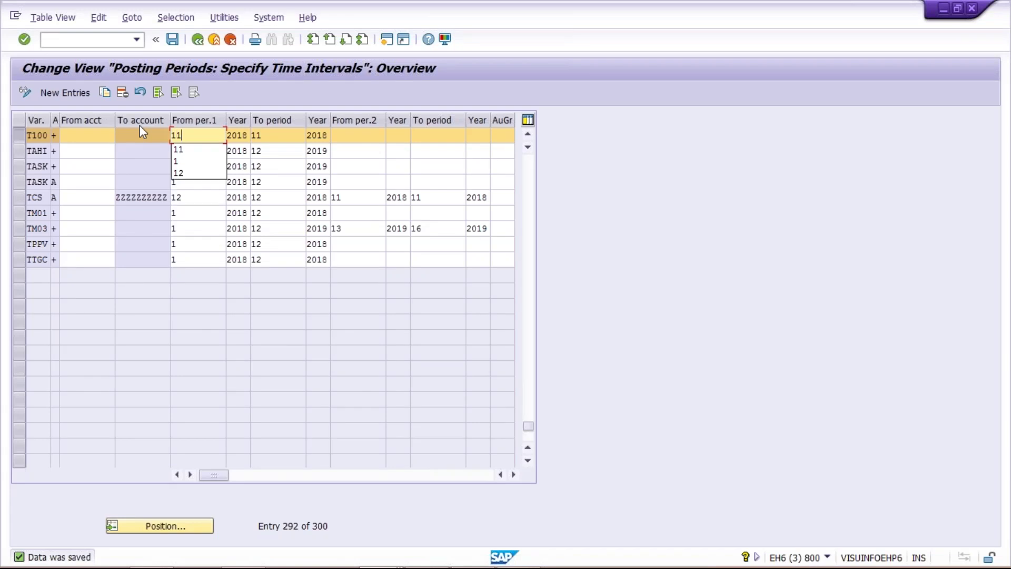
{"action": "left_click", "coordinate": [278, 137]}
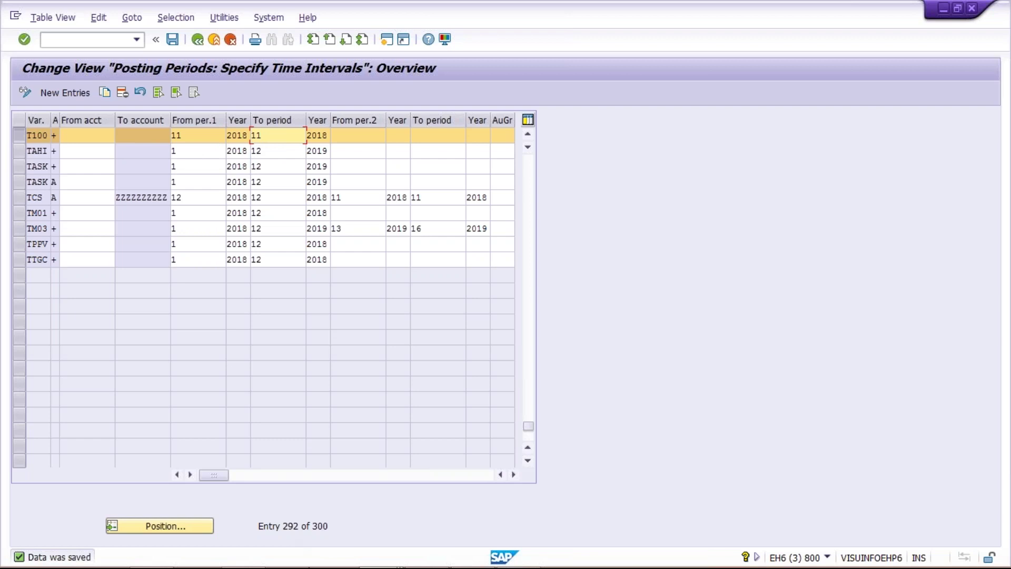
Switch to the SAP session with the company code assignments and open the variant definition with transaction OBBO
{"action": "mouse_move", "coordinate": [377, 556]}
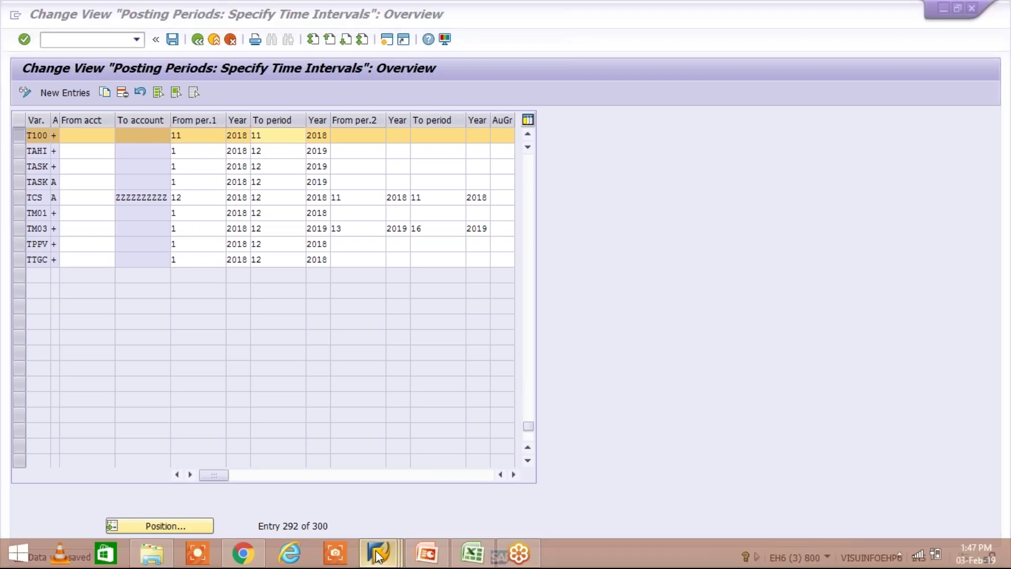
{"action": "mouse_move", "coordinate": [310, 494]}
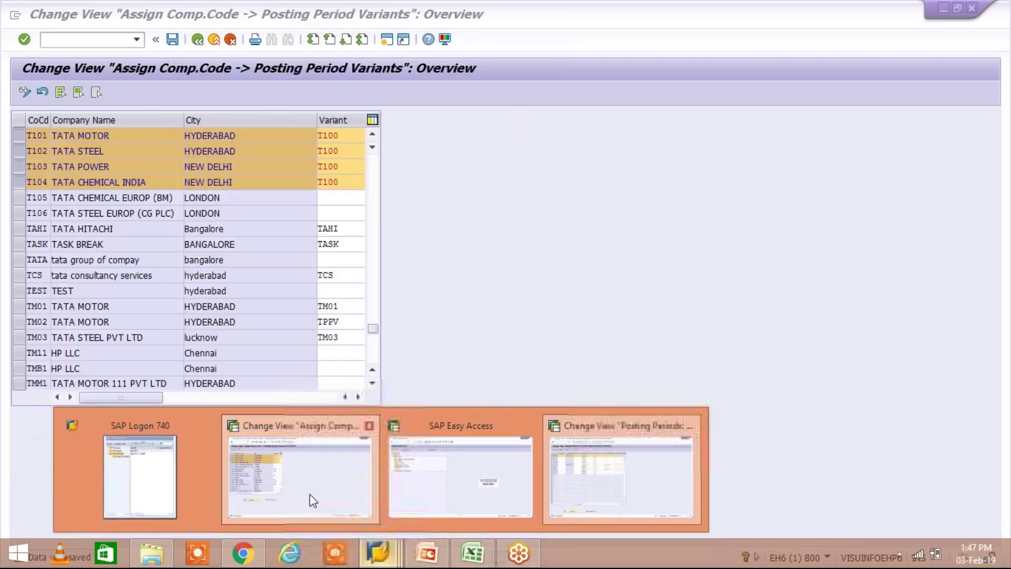
{"action": "left_click", "coordinate": [447, 500]}
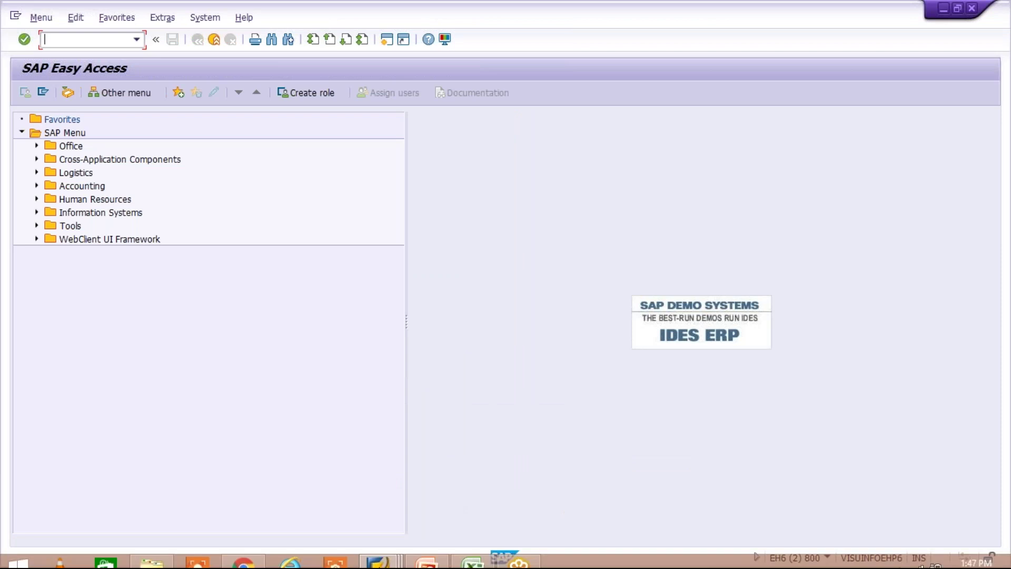
{"action": "left_click", "coordinate": [375, 560]}
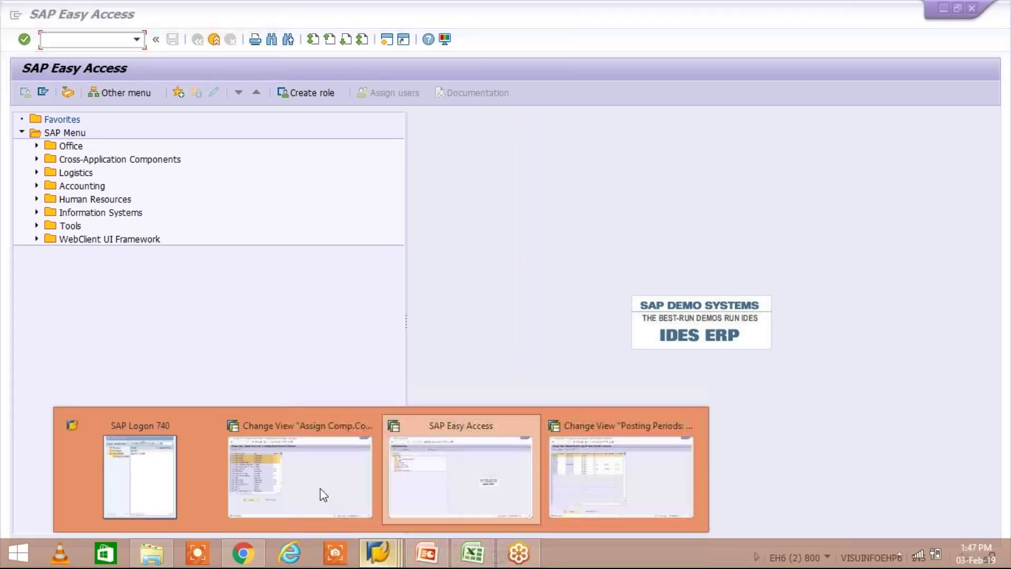
{"action": "left_click", "coordinate": [324, 495]}
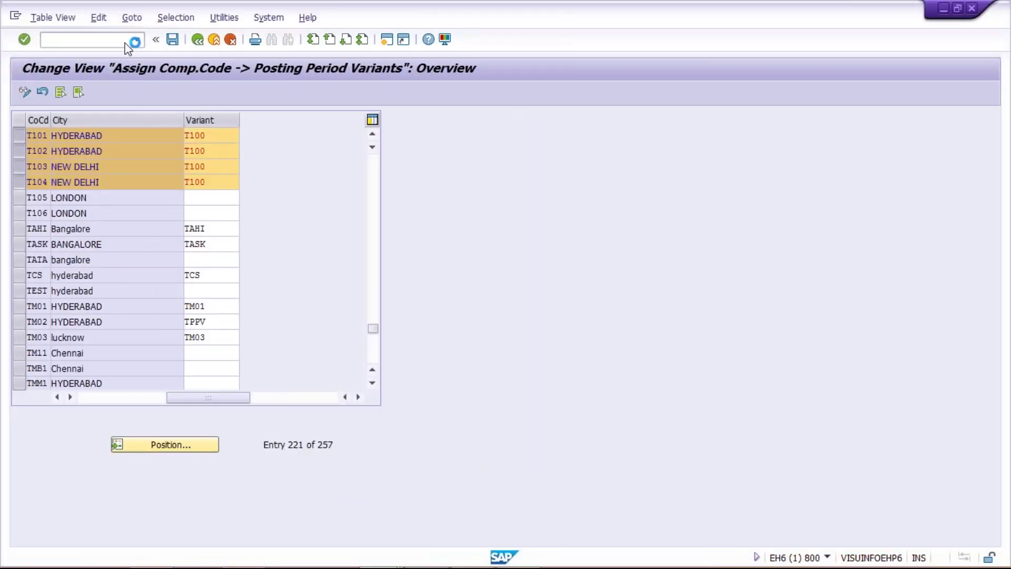
{"action": "key", "text": "alt+Tab"}
{"action": "type", "text": "OBBO"}
{"action": "key", "text": "Return"}
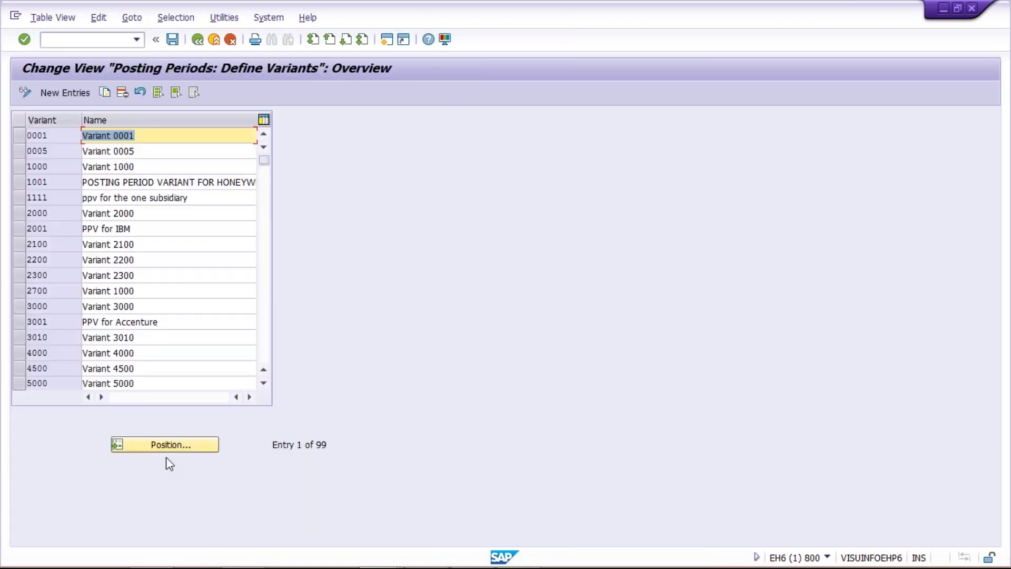
Copy posting period variant T100 as new variant T200 and save it under the TATA MOTOR customizing request
{"action": "left_click", "coordinate": [163, 446]}
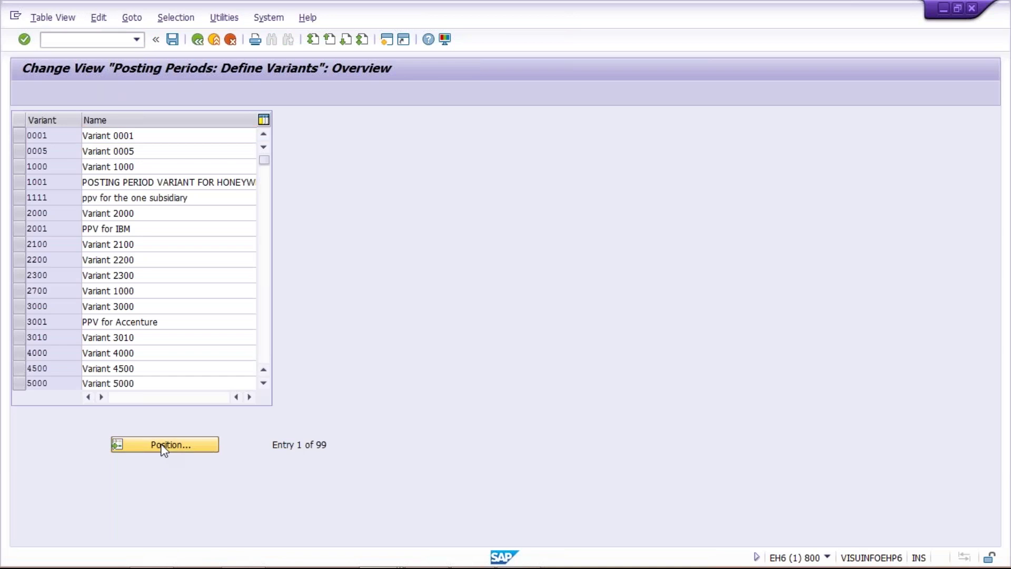
{"action": "type", "text": "T100"}
{"action": "key", "text": "Return"}
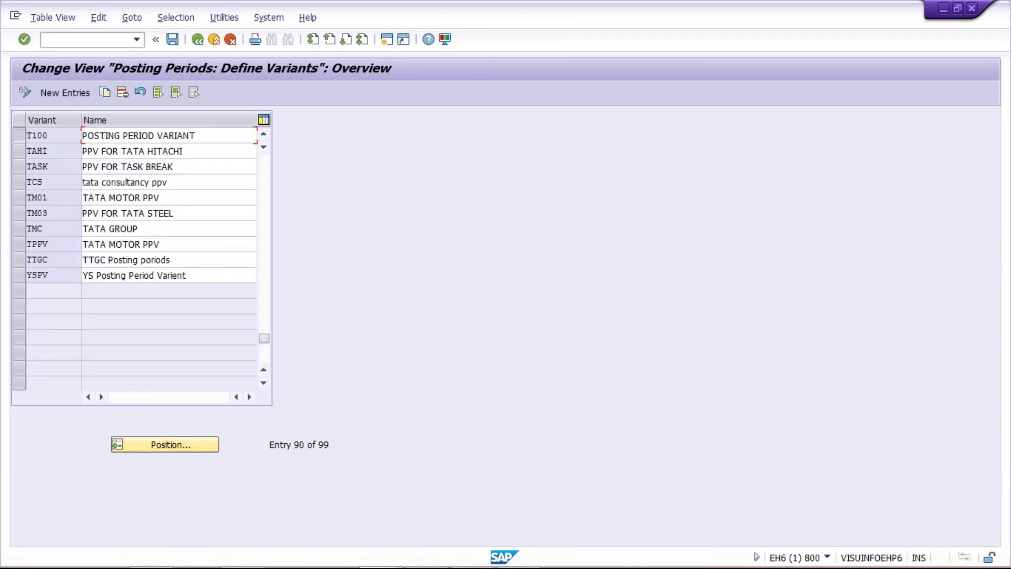
{"action": "left_click", "coordinate": [19, 135]}
{"action": "left_click", "coordinate": [105, 92]}
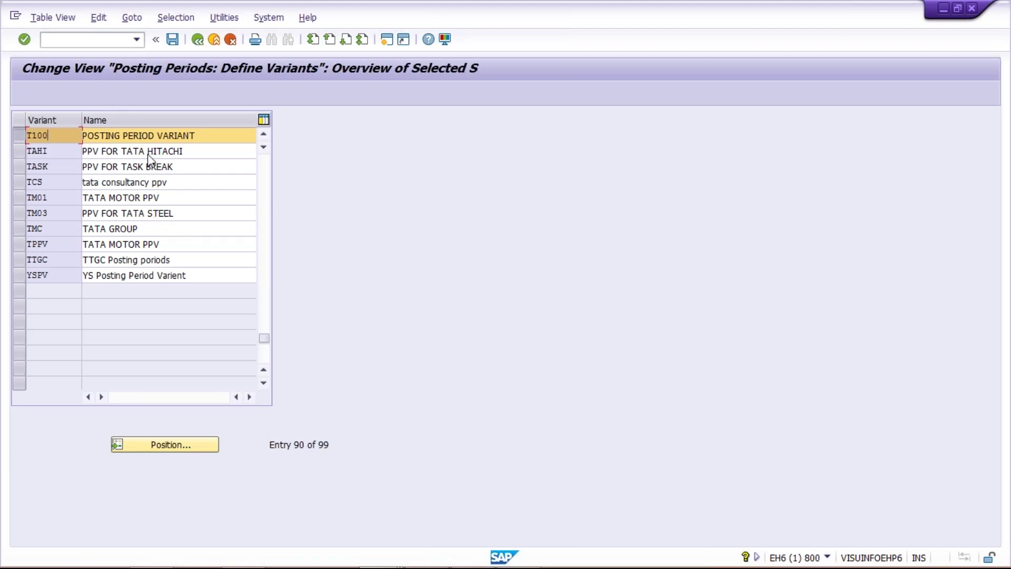
{"action": "key", "text": "BackSpace"}
{"action": "key", "text": "BackSpace"}
{"action": "key", "text": "BackSpace"}
{"action": "type", "text": "200"}
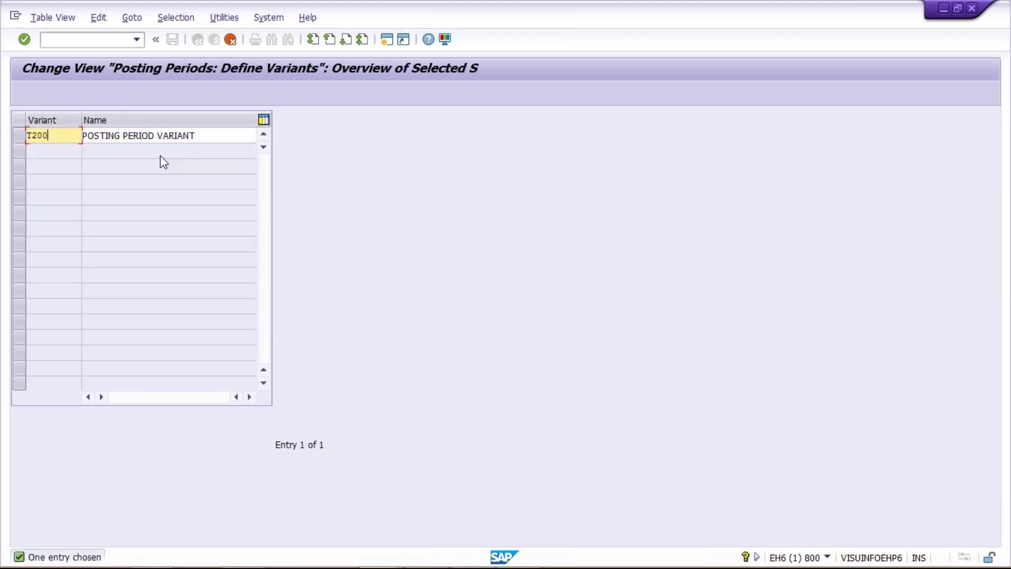
{"action": "key", "text": "Return"}
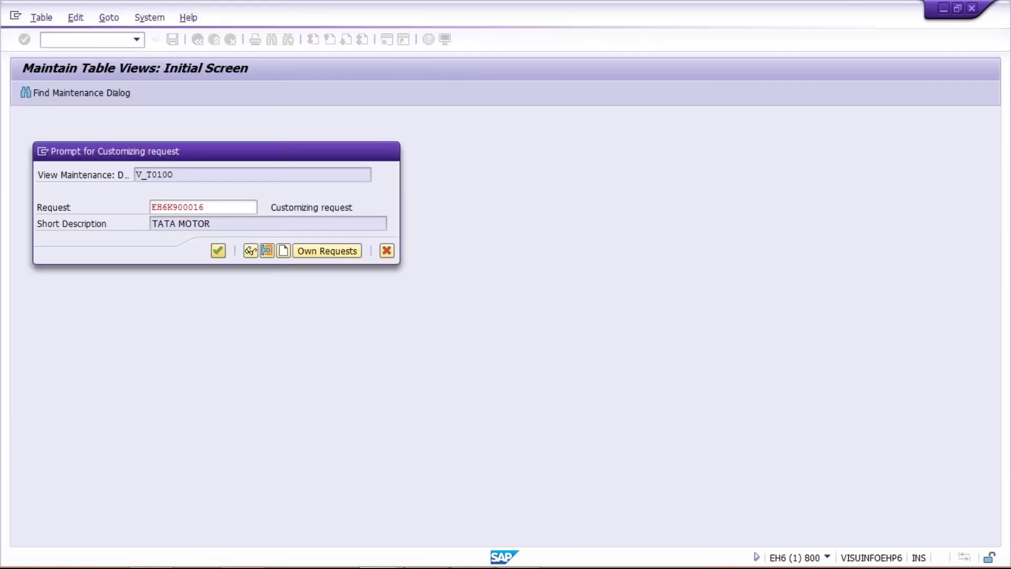
{"action": "key", "text": "Return"}
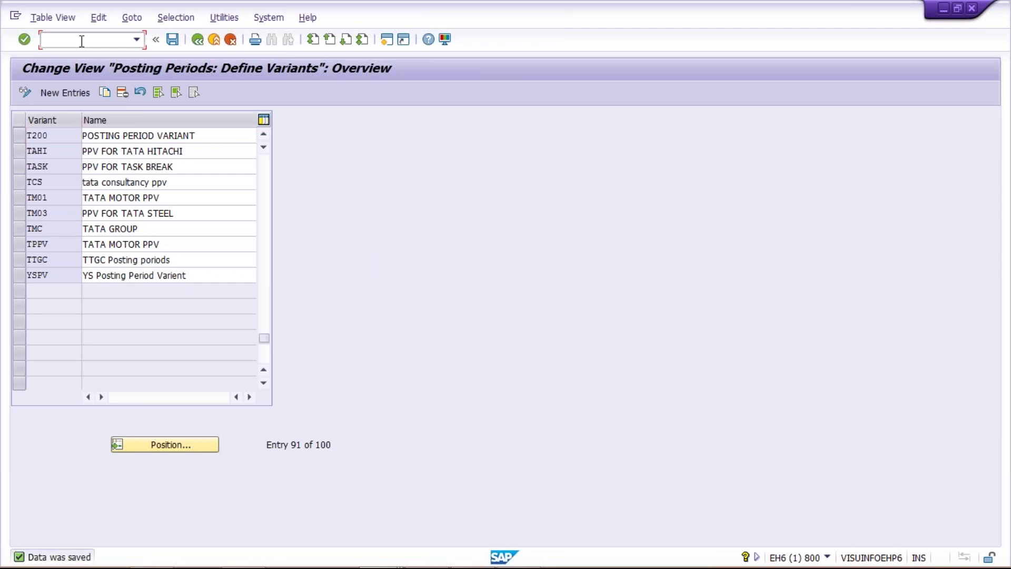
Open the posting period variant assignment with transaction OBBP and locate company codes T105 and T106
{"action": "type", "text": "/NOBBP"}
{"action": "key", "text": "Return"}
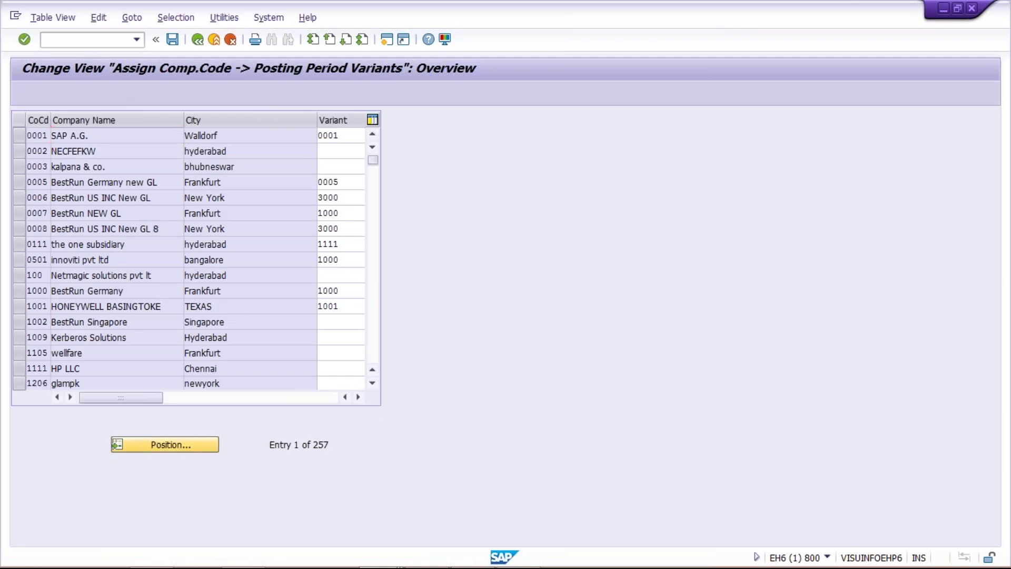
{"action": "left_click", "coordinate": [165, 445]}
{"action": "type", "text": "T"}
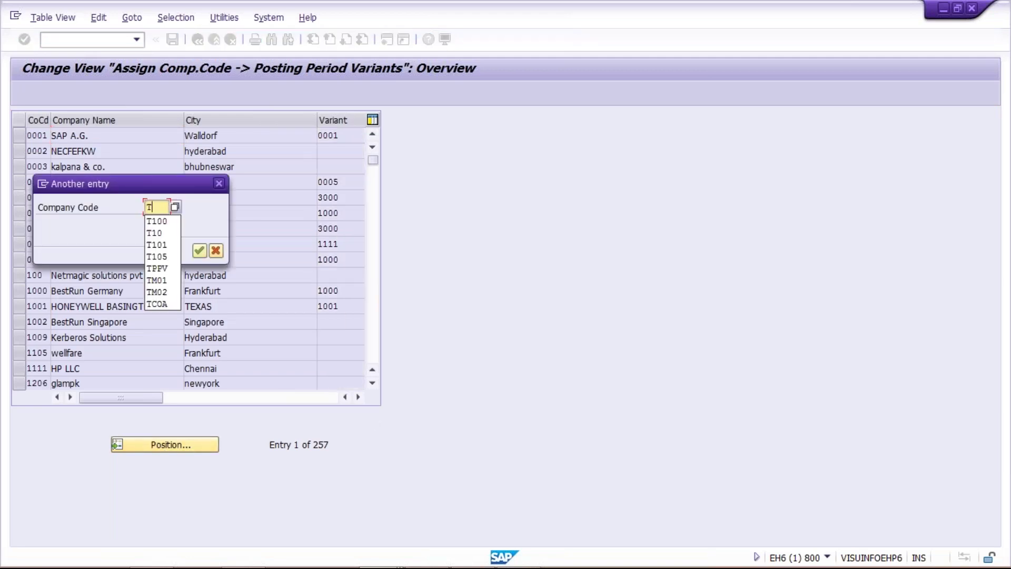
{"action": "type", "text": "100"}
{"action": "key", "text": "Return"}
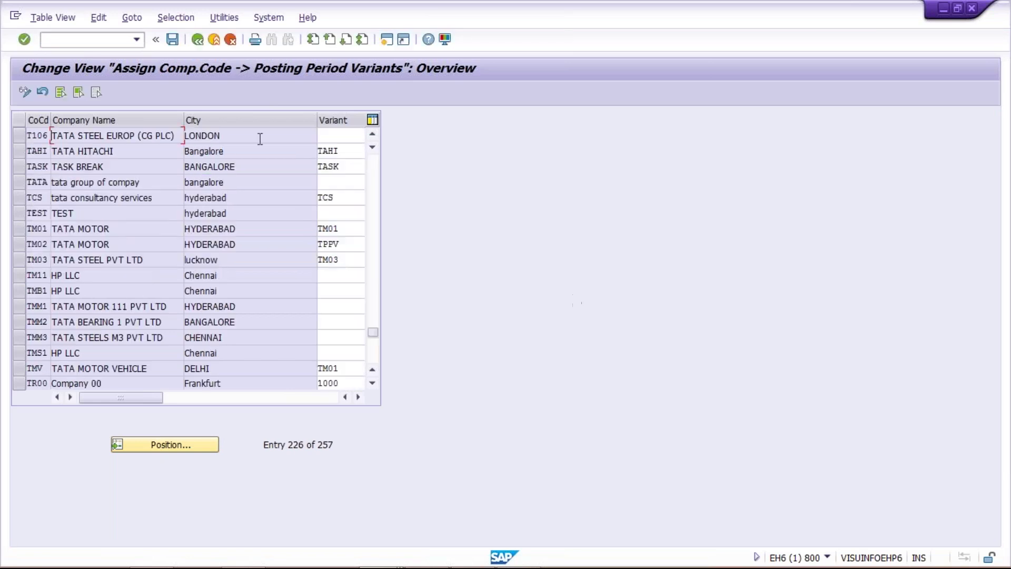
{"action": "left_click", "coordinate": [371, 134]}
{"action": "scroll", "coordinate": [111, 157], "scroll_direction": "up", "scroll_amount": 1}
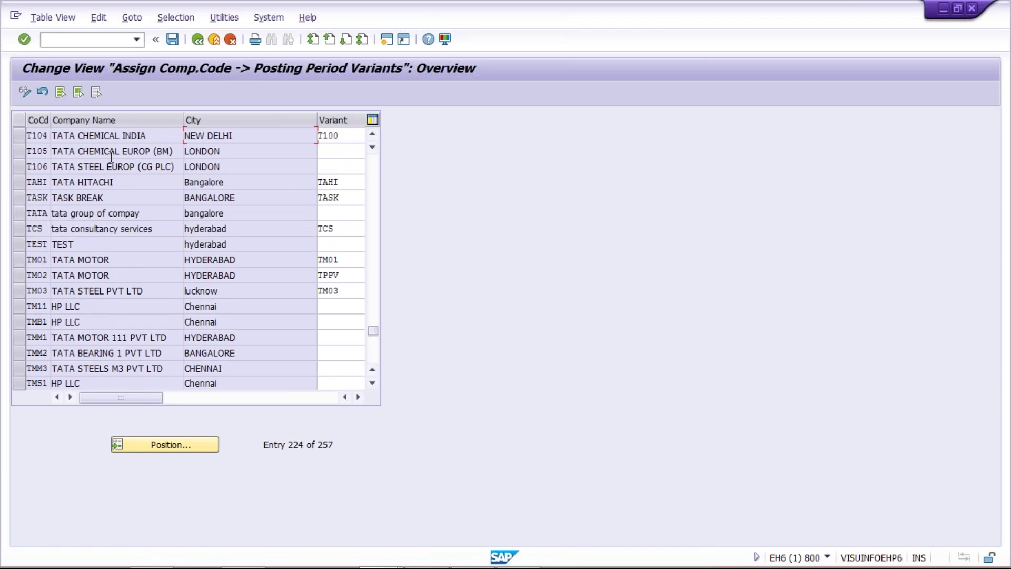
Assign posting period variant T200 to company codes T105 and T106 and save under the TATA MOTOR customizing request
{"action": "left_click_drag", "start_coordinate": [18, 150], "coordinate": [56, 166]}
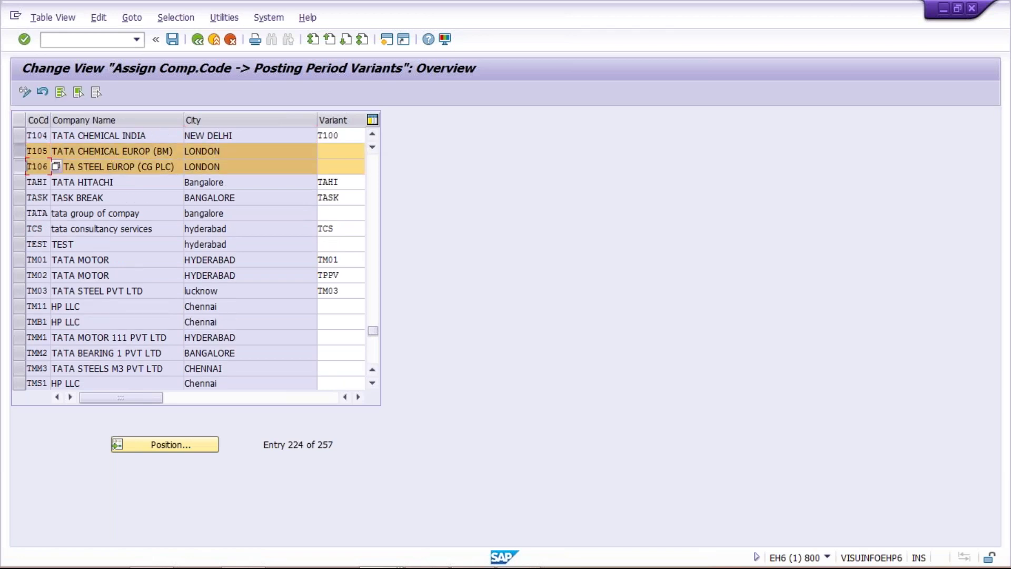
{"action": "left_click", "coordinate": [233, 151]}
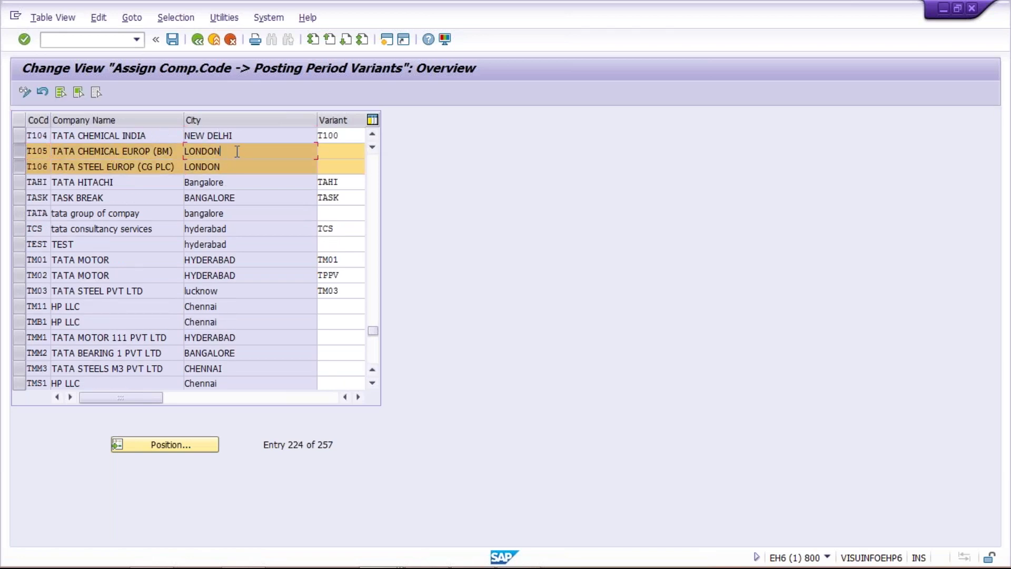
{"action": "left_click", "coordinate": [348, 151]}
{"action": "type", "text": "T200"}
{"action": "left_click", "coordinate": [347, 166]}
{"action": "type", "text": "T200"}
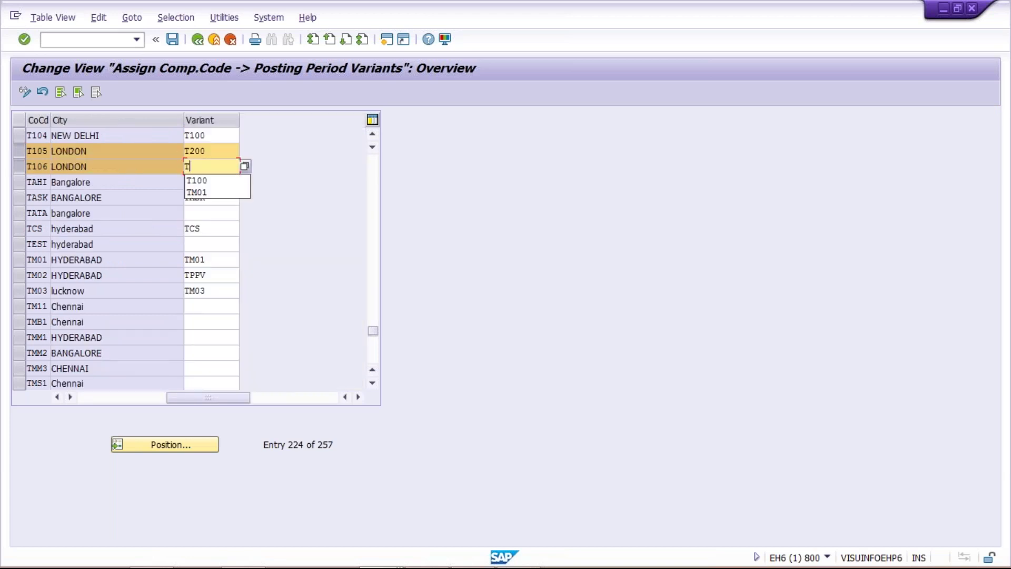
{"action": "key", "text": "ctrl+s"}
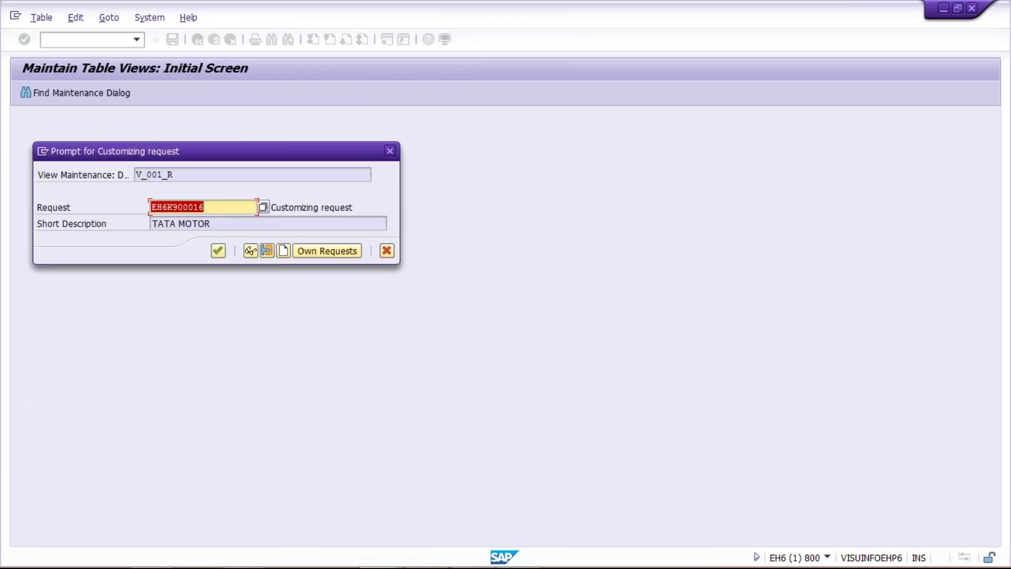
{"action": "key", "text": "Return"}
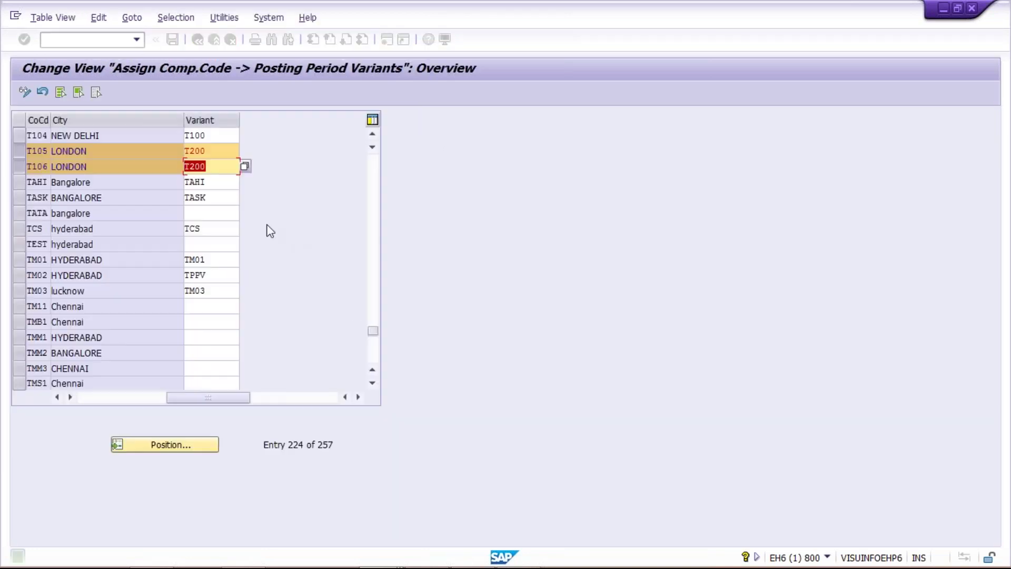
Switch to the SAP posting periods session and start copying the T100 entry as variant T200 with account type +
{"action": "mouse_move", "coordinate": [371, 555]}
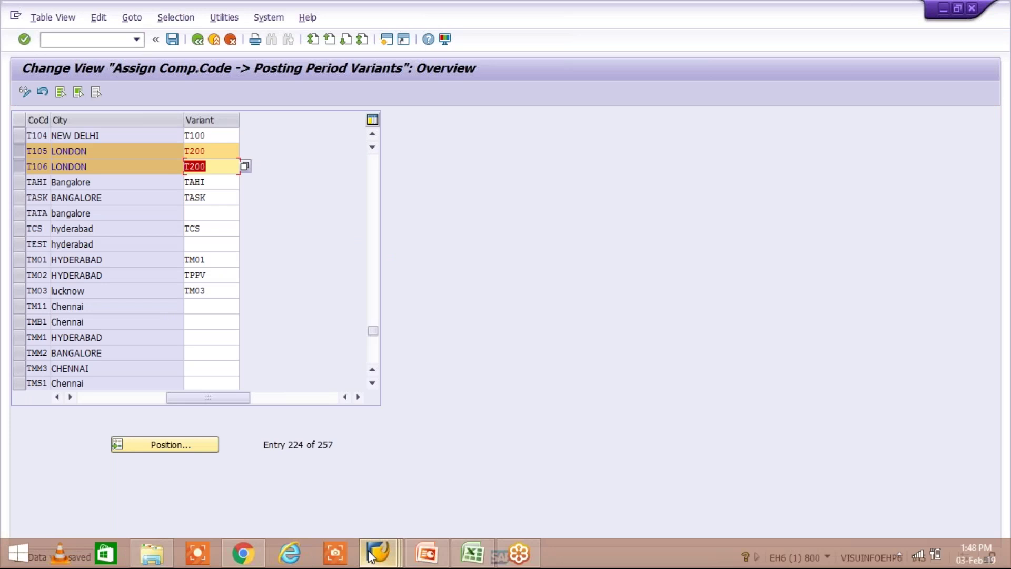
{"action": "left_click", "coordinate": [622, 476]}
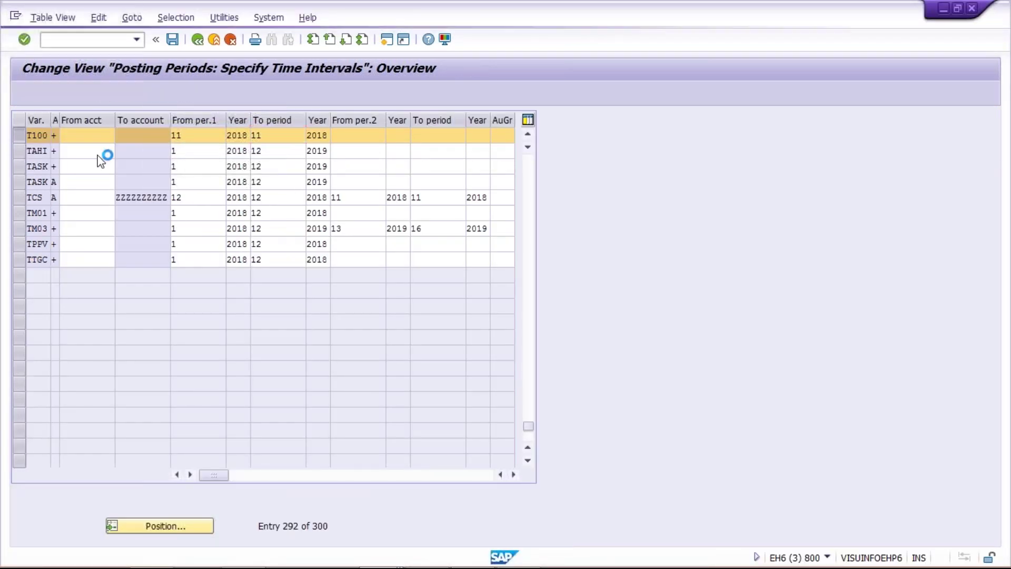
{"action": "key", "text": "F2"}
{"action": "type", "text": "T200"}
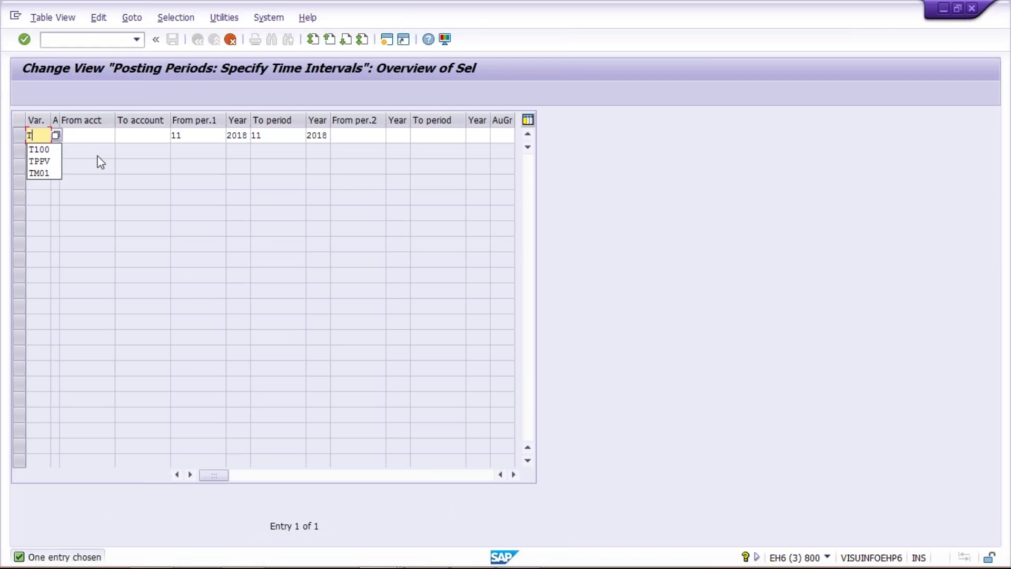
{"action": "key", "text": "Tab"}
{"action": "type", "text": "+"}
Set the first interval of variant T200 from period 2 of 2019 to period 2 of 2019 and confirm the copied entry
{"action": "key", "text": "Tab"}
{"action": "key", "text": "Tab"}
{"action": "key", "text": "Tab"}
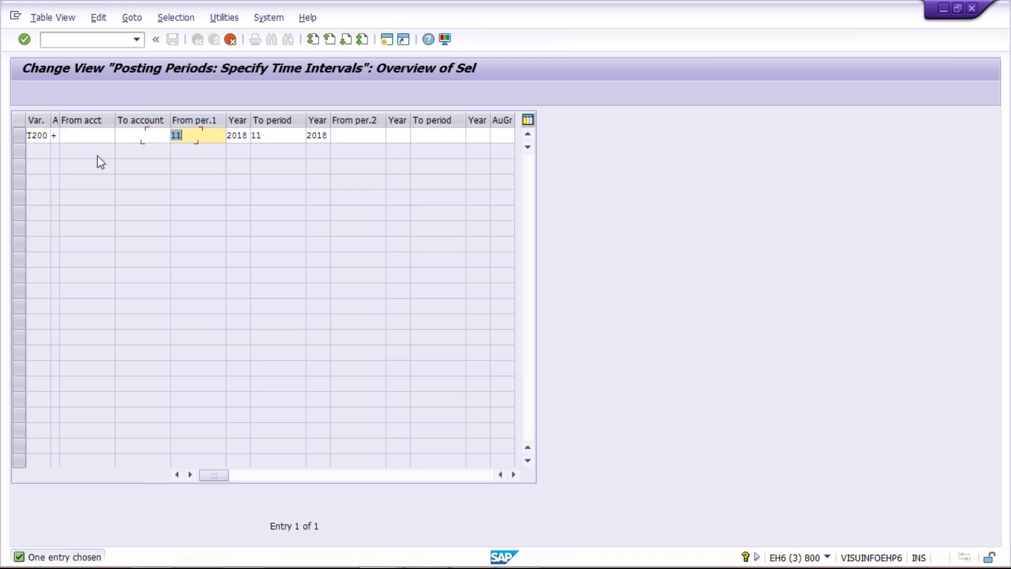
{"action": "type", "text": "2"}
{"action": "key", "text": "Tab"}
{"action": "key", "text": "Tab"}
{"action": "key", "text": "shift+Tab"}
{"action": "type", "text": "2019"}
{"action": "key", "text": "Tab"}
{"action": "type", "text": "2"}
{"action": "key", "text": "Tab"}
{"action": "type", "text": "2019"}
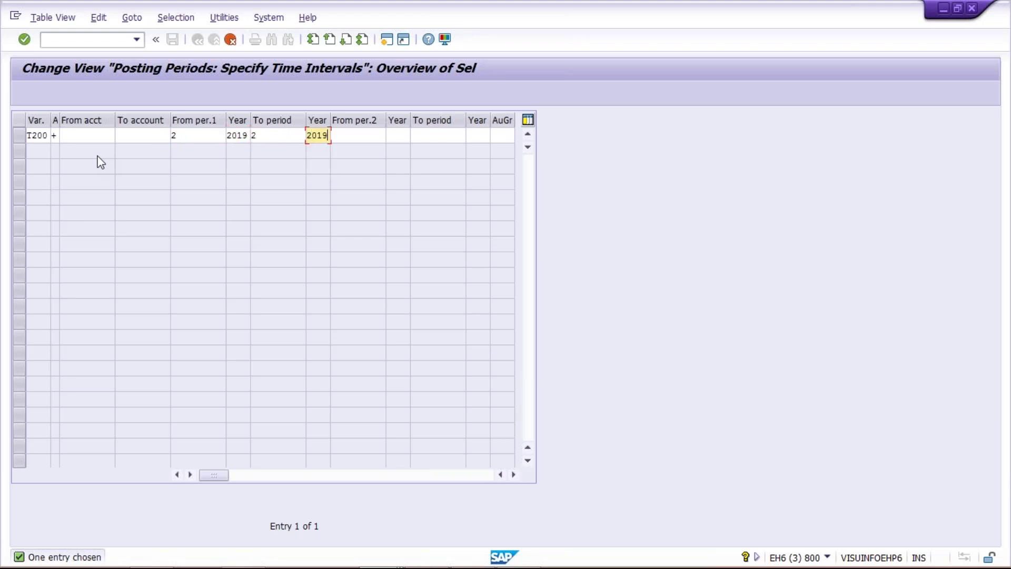
{"action": "key", "text": "Tab"}
{"action": "key", "text": "Return"}
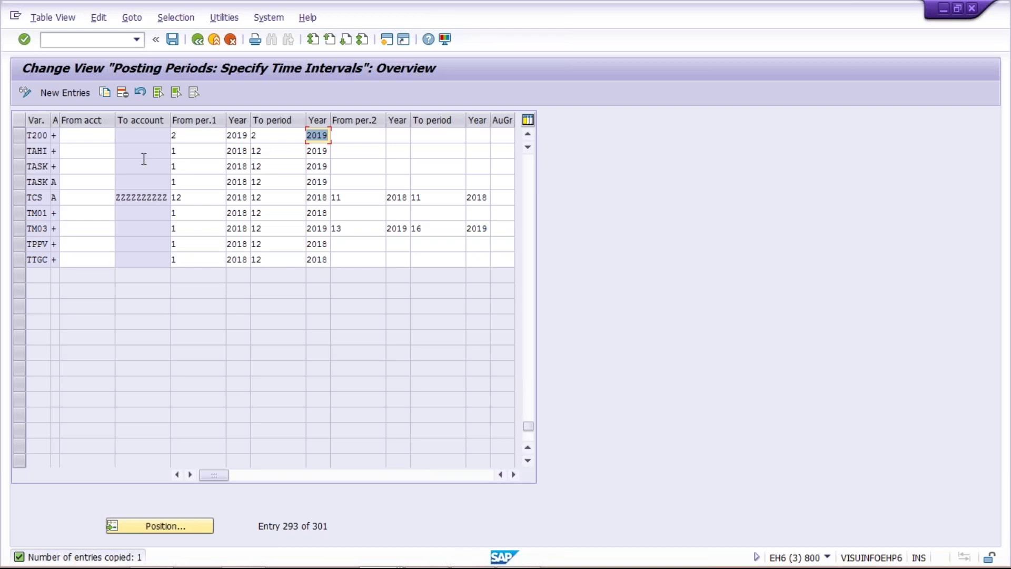
Review the period interval of T200, then switch to Excel and examine the variants and fiscal year ranges of the company codes
{"action": "left_click", "coordinate": [199, 135]}
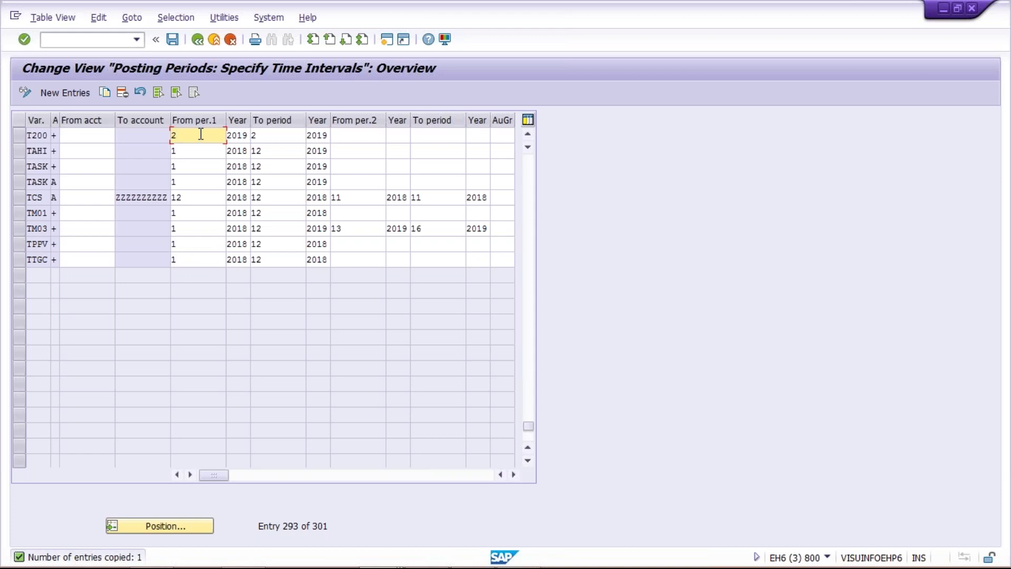
{"action": "left_click", "coordinate": [232, 137]}
{"action": "left_click", "coordinate": [297, 131]}
{"action": "key", "text": "Tab"}
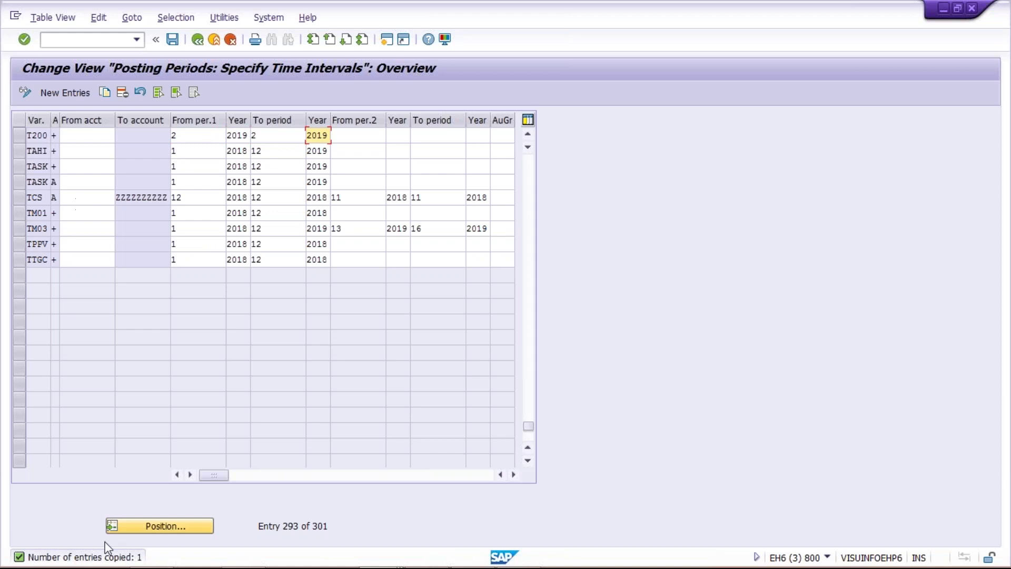
{"action": "mouse_move", "coordinate": [260, 553]}
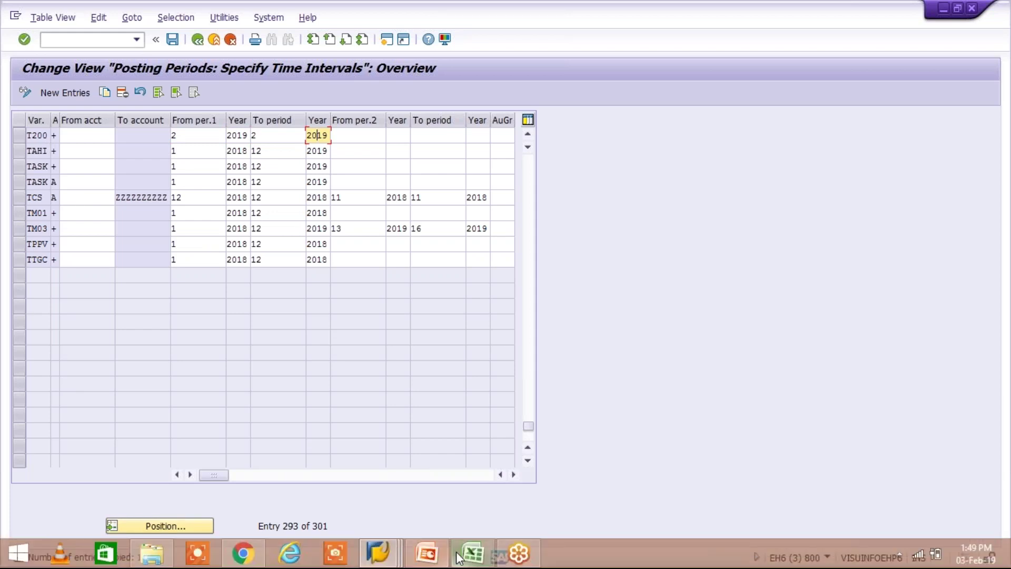
{"action": "left_click", "coordinate": [459, 556]}
{"action": "left_click", "coordinate": [527, 310]}
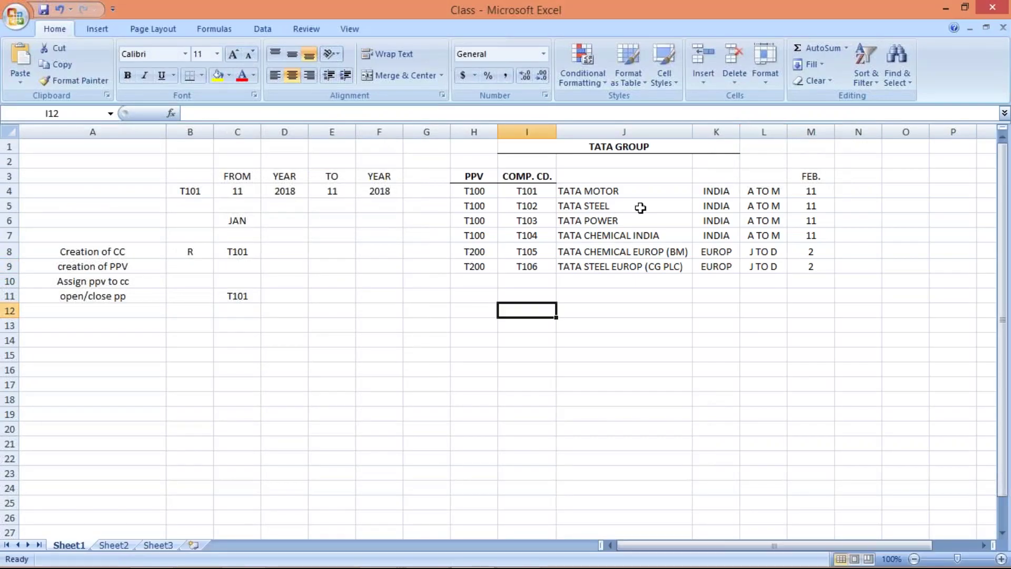
{"action": "left_click", "coordinate": [467, 197]}
{"action": "left_click", "coordinate": [465, 217]}
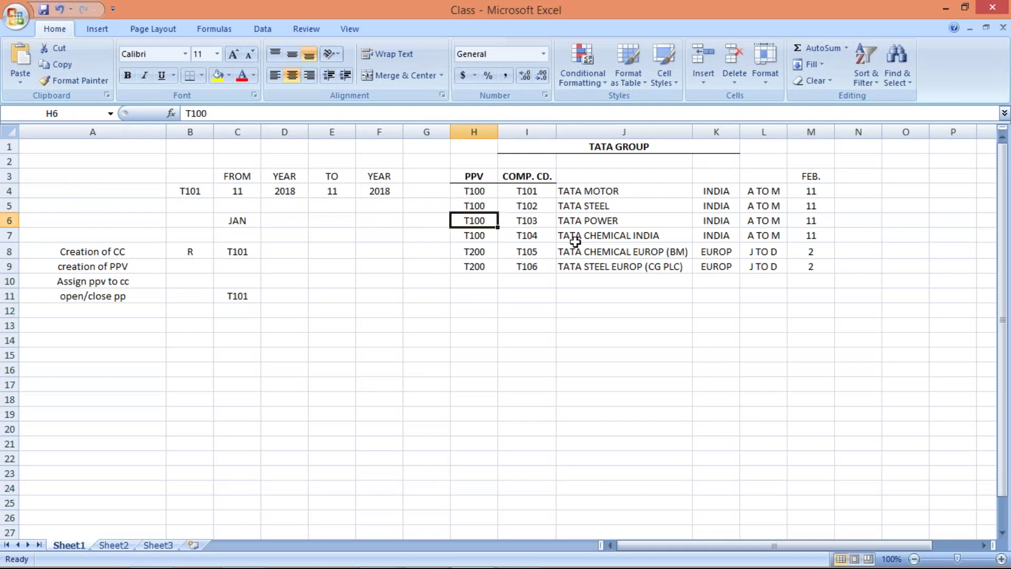
{"action": "left_click_drag", "start_coordinate": [761, 193], "coordinate": [767, 271]}
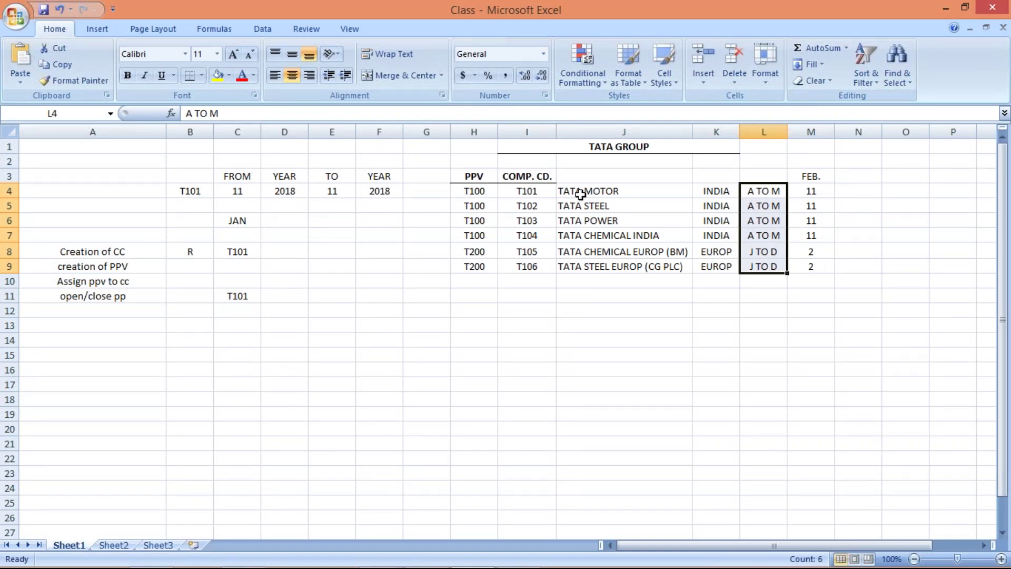
Fill the names, country and fiscal year range of the four Indian companies in J4:L7 with yellow
{"action": "left_click_drag", "start_coordinate": [582, 191], "coordinate": [769, 232]}
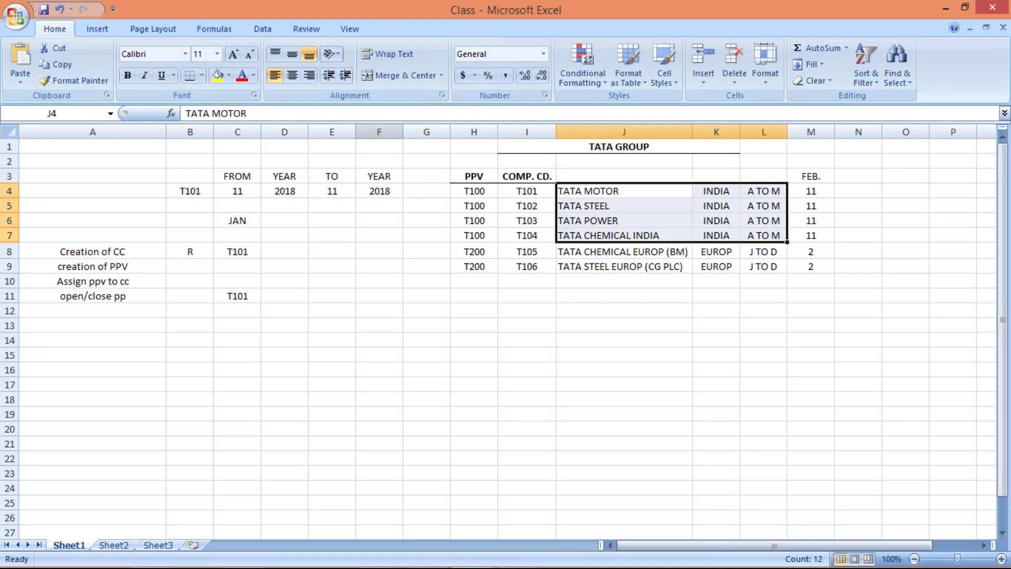
{"action": "left_click", "coordinate": [217, 75]}
{"action": "left_click", "coordinate": [716, 325]}
Compare the fiscal year ranges and February period numbers of the Indian and European companies
{"action": "left_click_drag", "start_coordinate": [620, 253], "coordinate": [769, 266]}
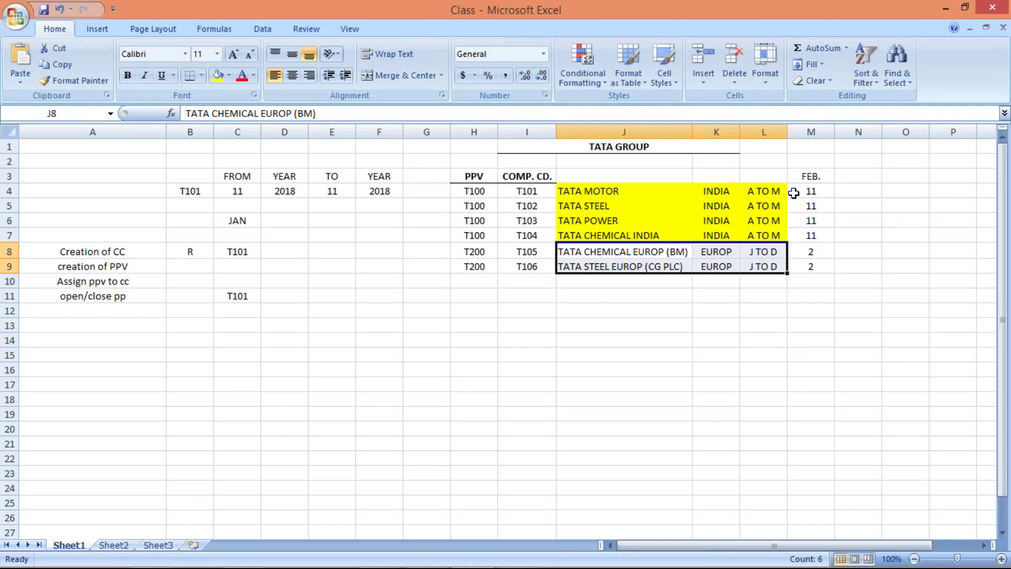
{"action": "left_click", "coordinate": [796, 193]}
{"action": "left_click", "coordinate": [795, 207]}
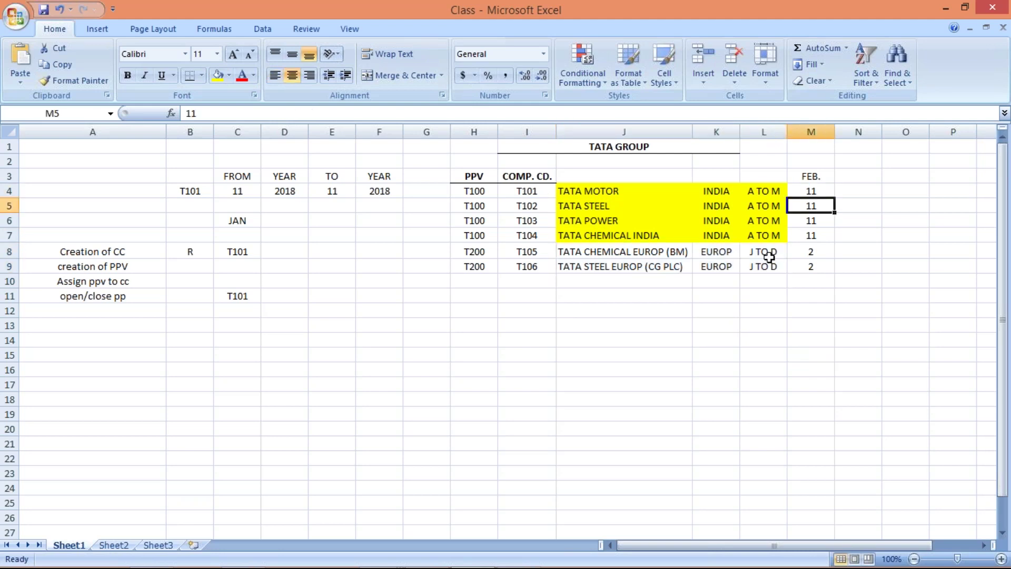
{"action": "left_click", "coordinate": [766, 255]}
{"action": "left_click", "coordinate": [816, 254]}
{"action": "left_click", "coordinate": [812, 267]}
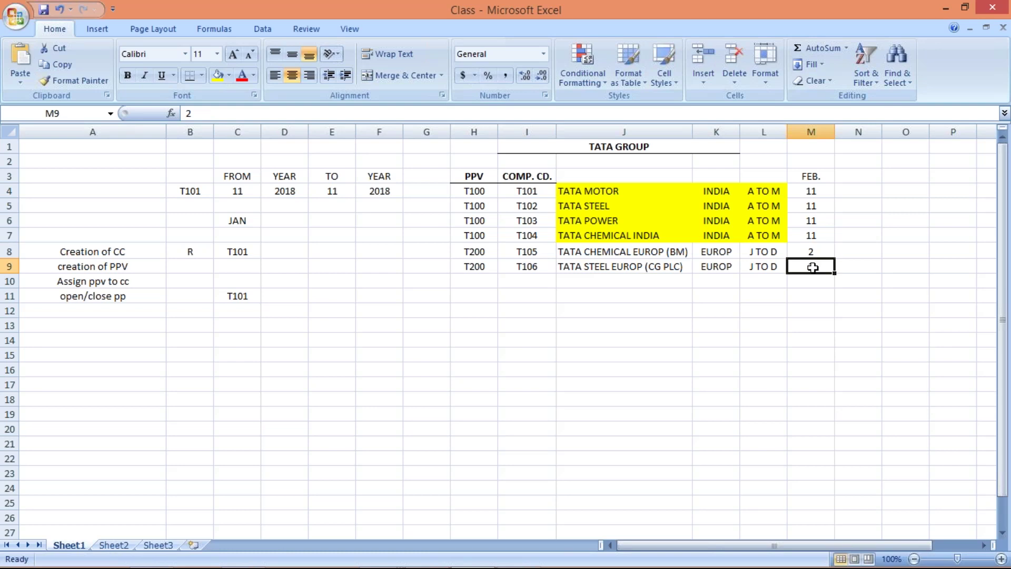
{"action": "left_click", "coordinate": [810, 194]}
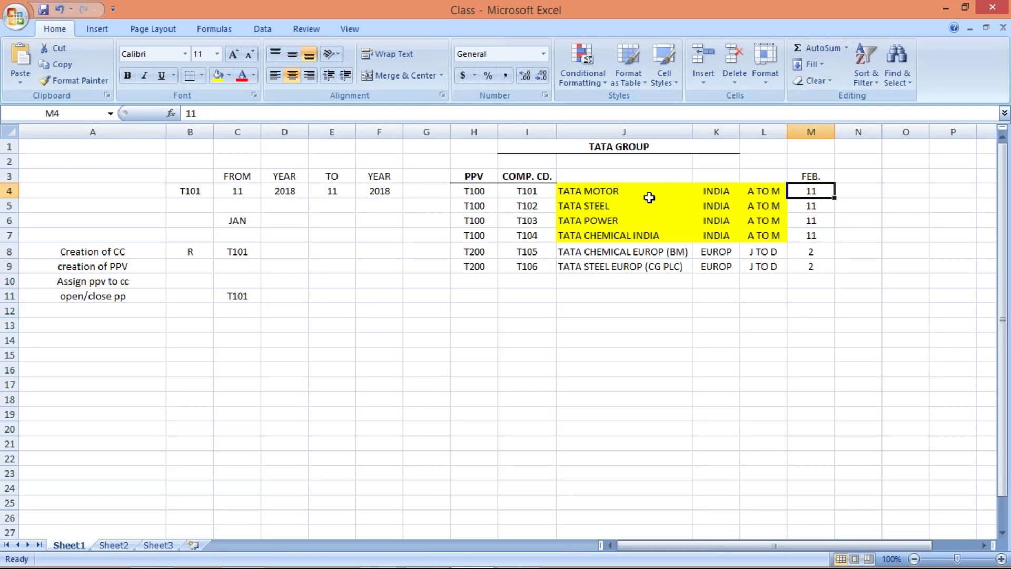
{"action": "left_click_drag", "start_coordinate": [617, 194], "coordinate": [658, 236]}
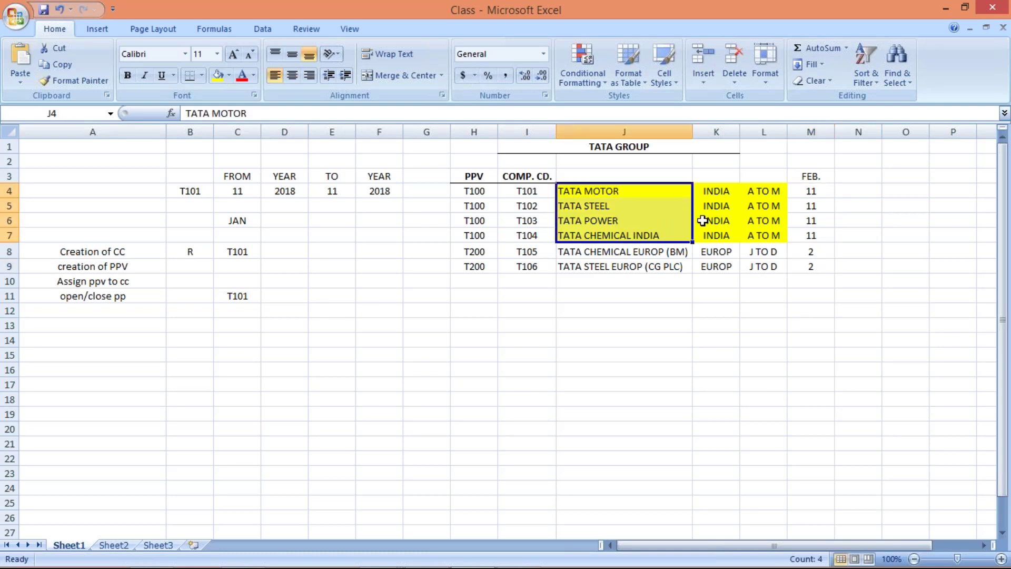
{"action": "left_click", "coordinate": [816, 191]}
{"action": "left_click", "coordinate": [763, 253]}
{"action": "left_click", "coordinate": [761, 267]}
{"action": "left_click", "coordinate": [817, 253]}
{"action": "left_click", "coordinate": [814, 267]}
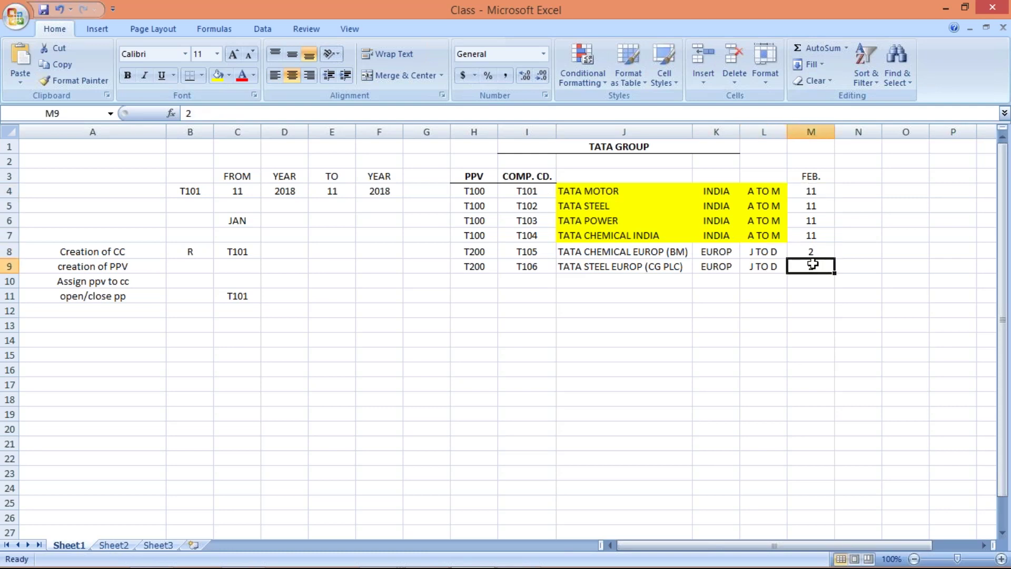
Switch back to the SAP posting periods view and select the T100 and T200 entries
{"action": "key", "text": "alt+Tab"}
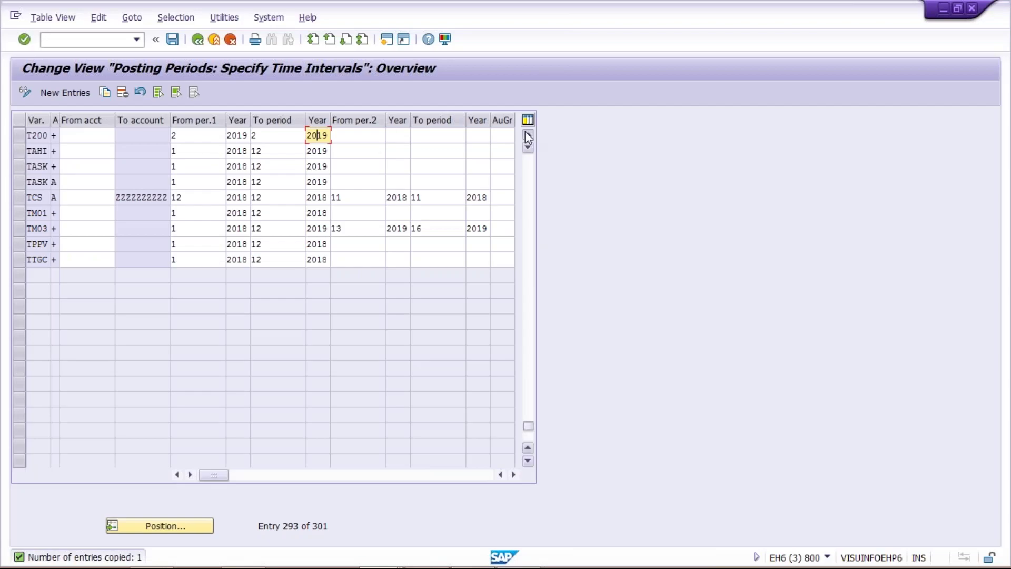
{"action": "left_click", "coordinate": [528, 137]}
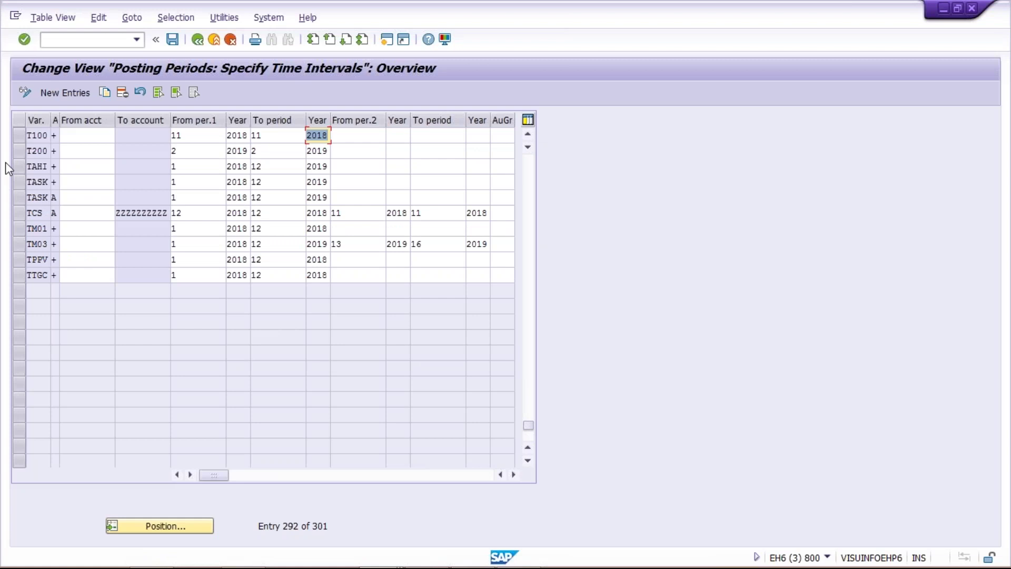
{"action": "left_click", "coordinate": [20, 134]}
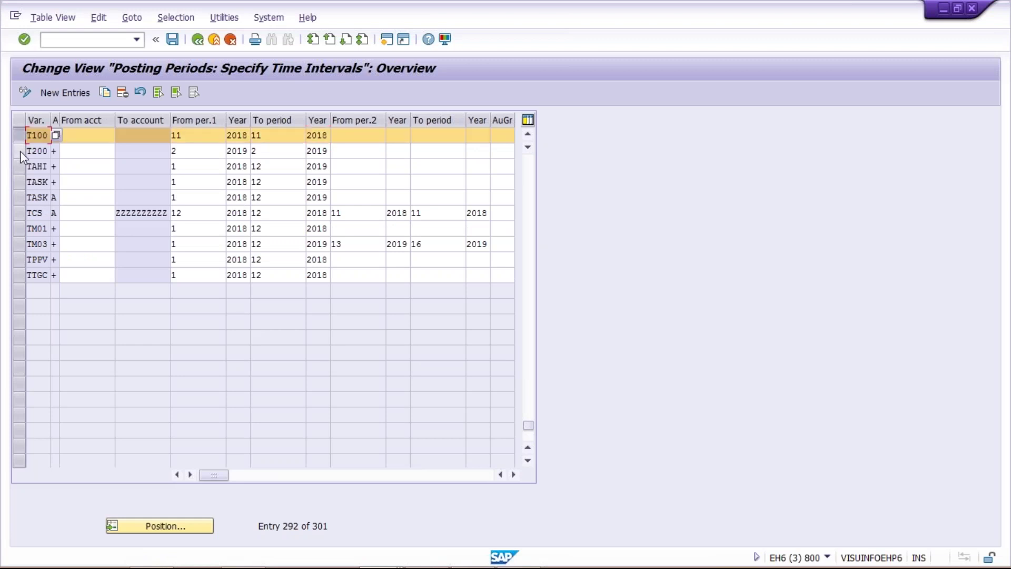
{"action": "left_click", "coordinate": [20, 150]}
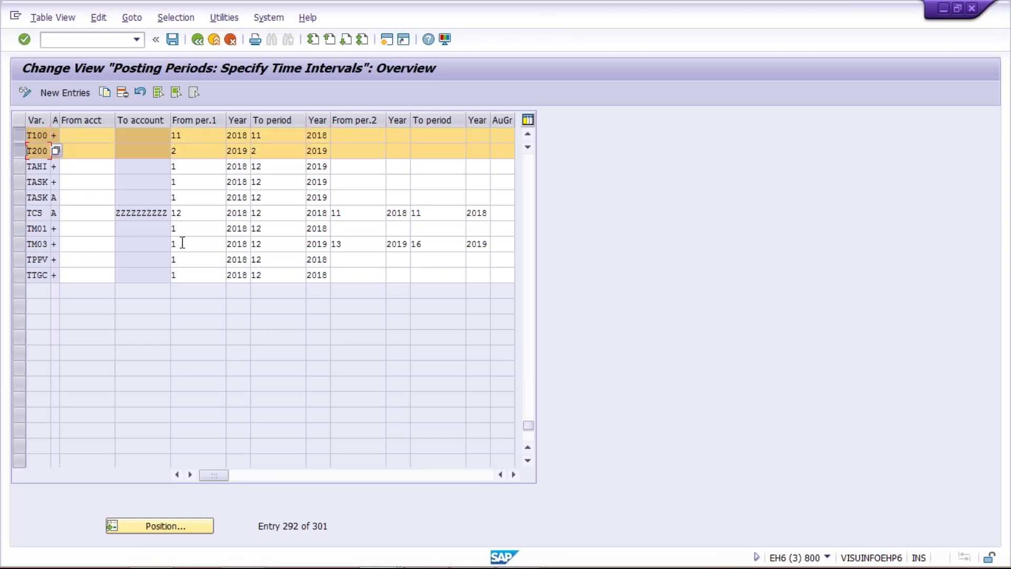
Compare the T100 and T200 company codes in the Excel sheet with the variants' opened periods in SAP
{"action": "key", "text": "alt+Tab"}
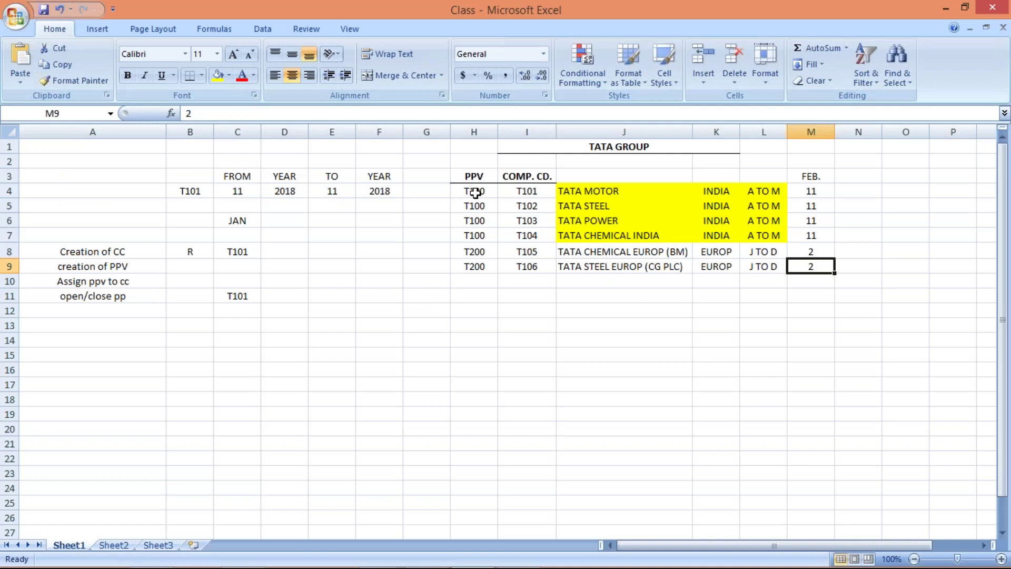
{"action": "left_click", "coordinate": [476, 192]}
{"action": "left_click_drag", "start_coordinate": [481, 218], "coordinate": [482, 268]}
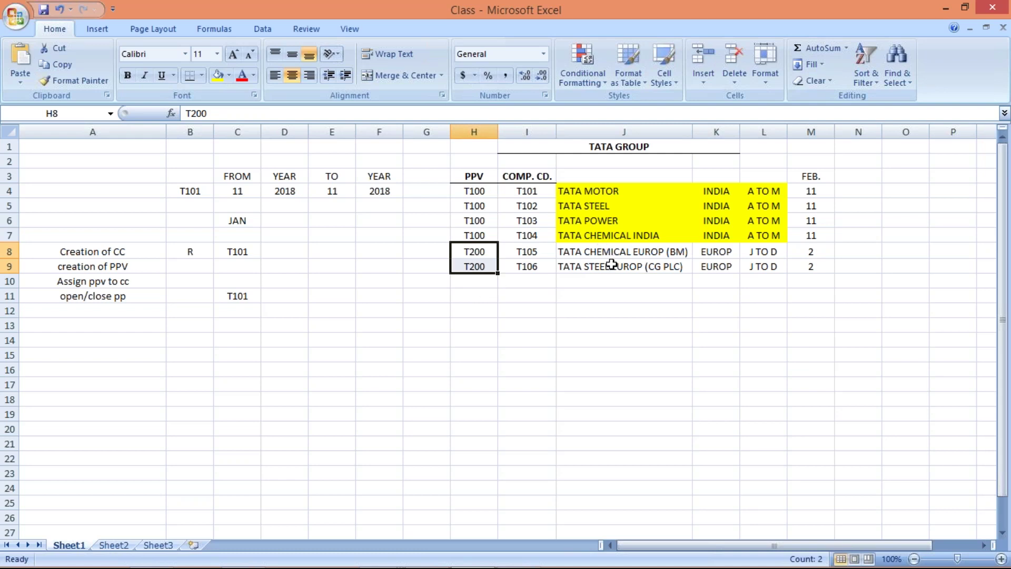
{"action": "key", "text": "alt+Tab"}
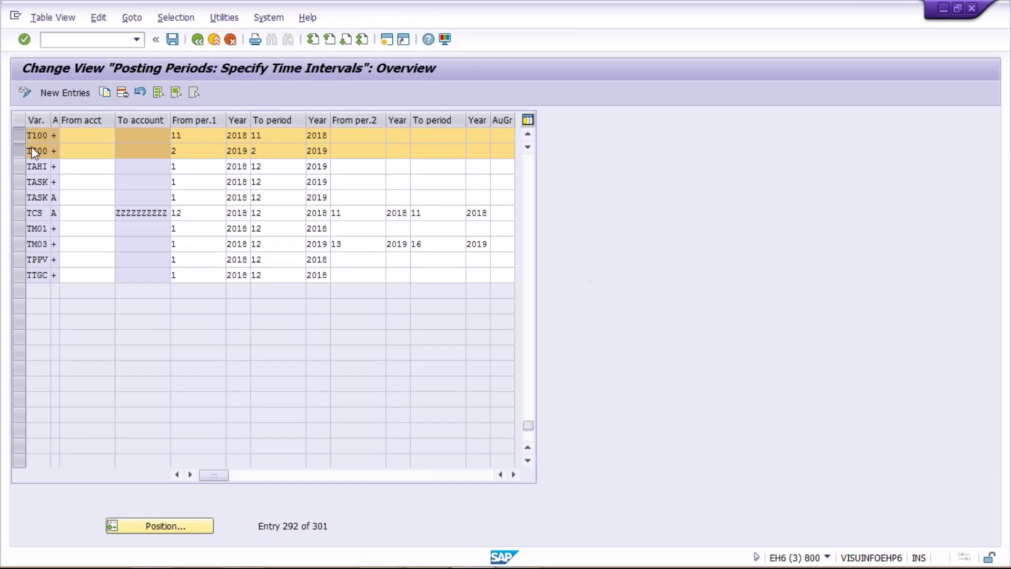
{"action": "left_click", "coordinate": [202, 135]}
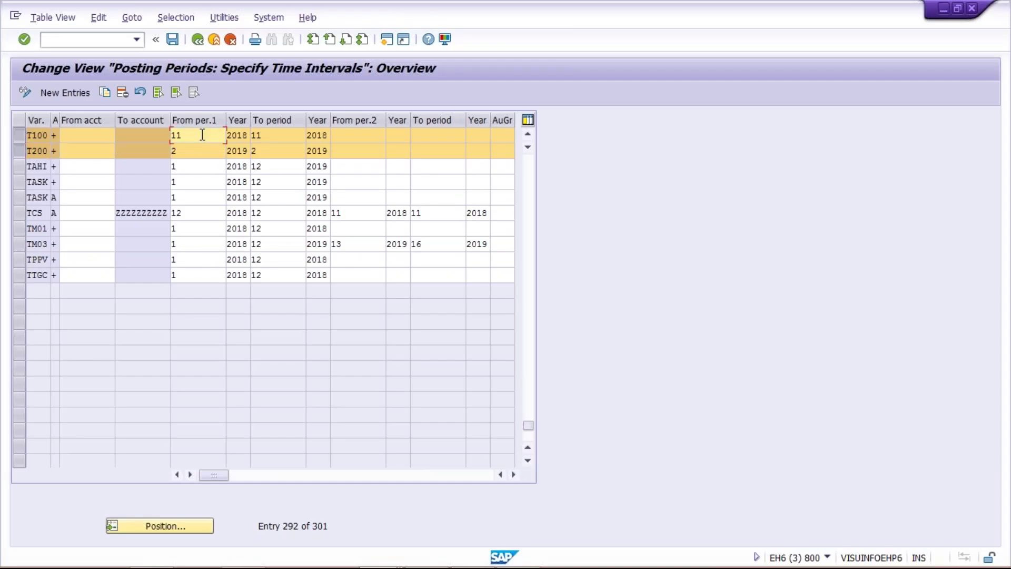
{"action": "left_click", "coordinate": [198, 151]}
{"action": "key", "text": "alt+Tab"}
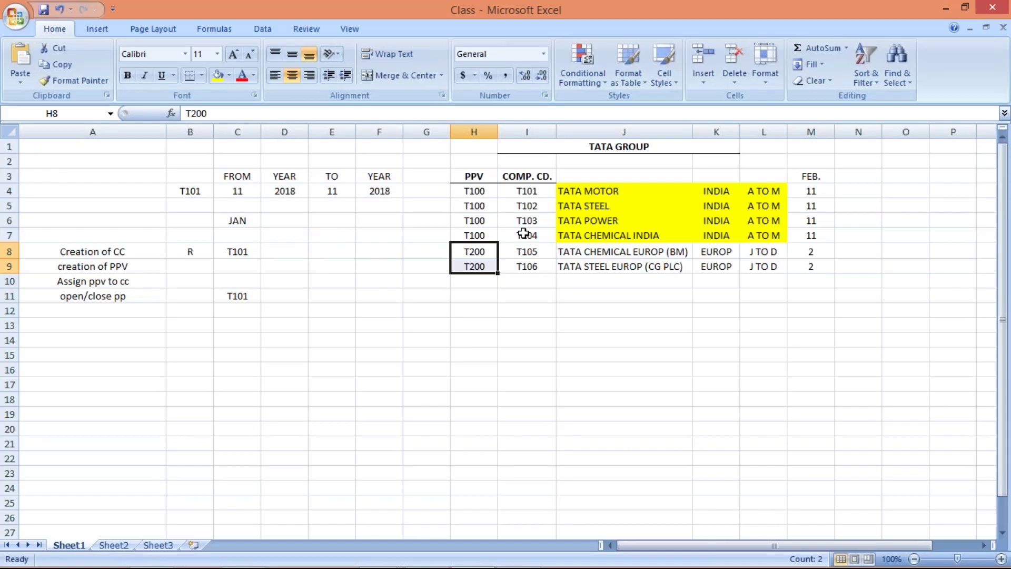
{"action": "left_click_drag", "start_coordinate": [484, 193], "coordinate": [483, 231]}
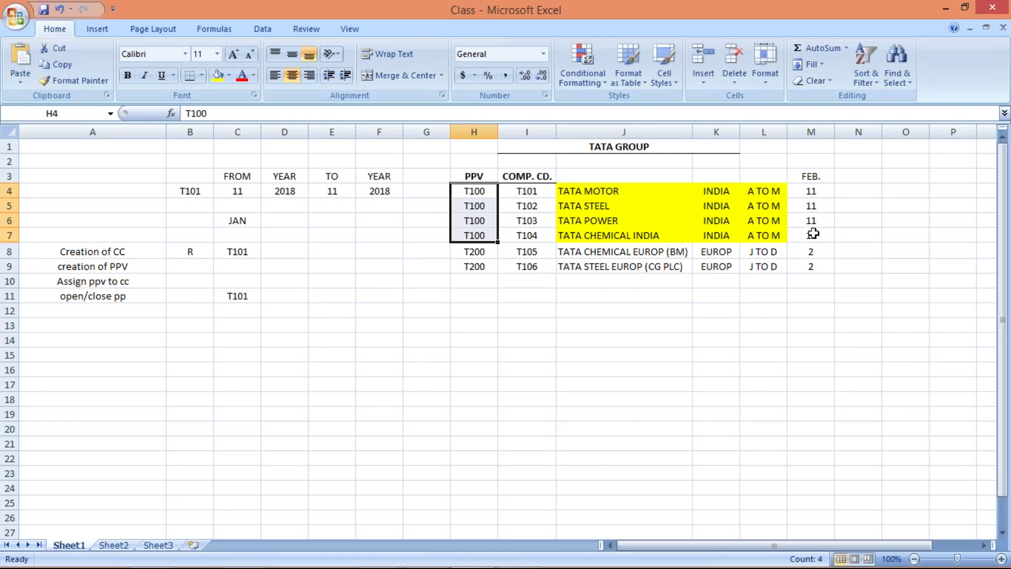
{"action": "key", "text": "alt+Tab"}
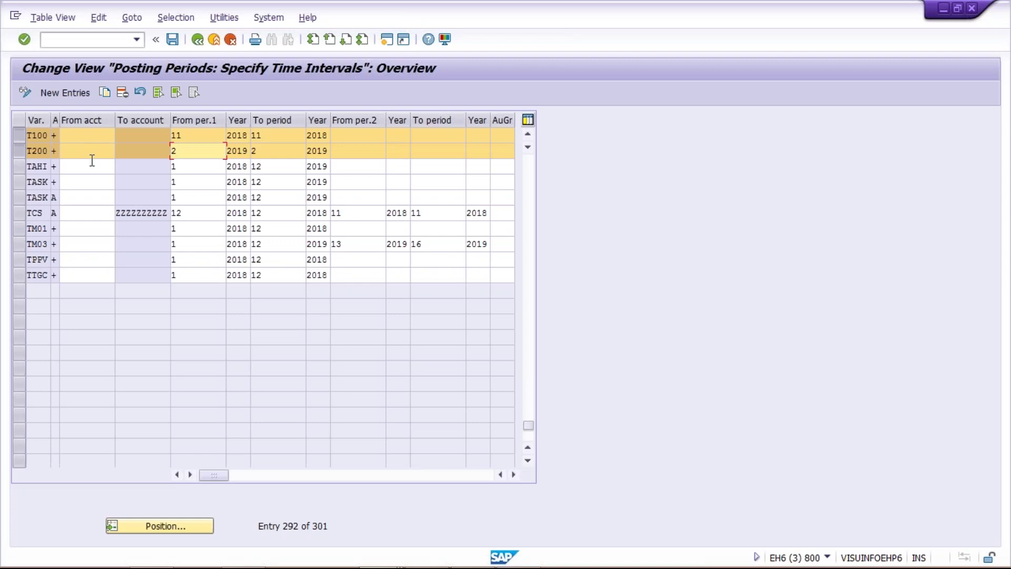
Switch to the Excel sheet and check the T200 variant entries against the February period numbers of the European companies
{"action": "key", "text": "alt+Tab"}
{"action": "left_click_drag", "start_coordinate": [474, 252], "coordinate": [474, 273]}
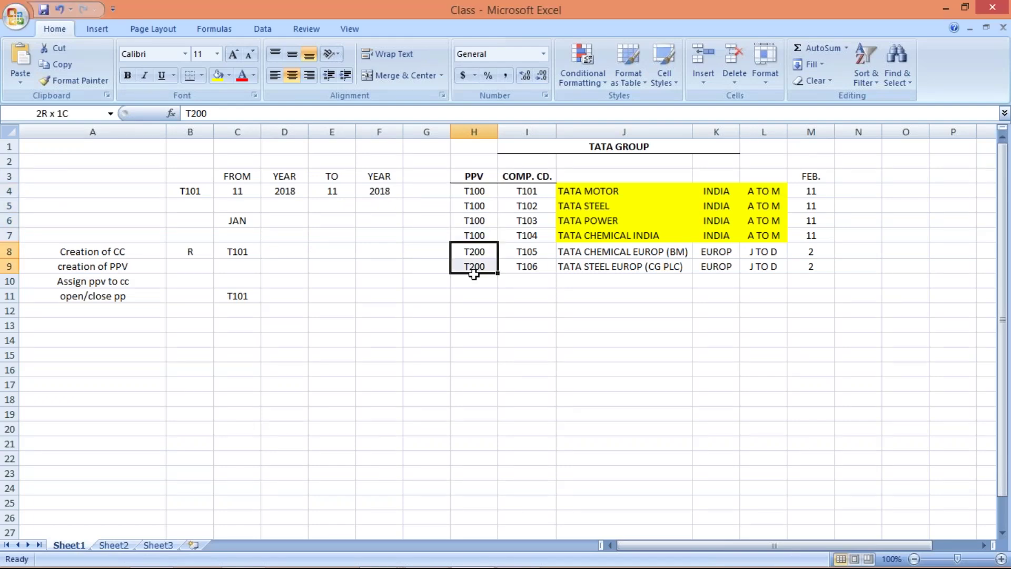
{"action": "left_click_drag", "start_coordinate": [812, 251], "coordinate": [812, 269]}
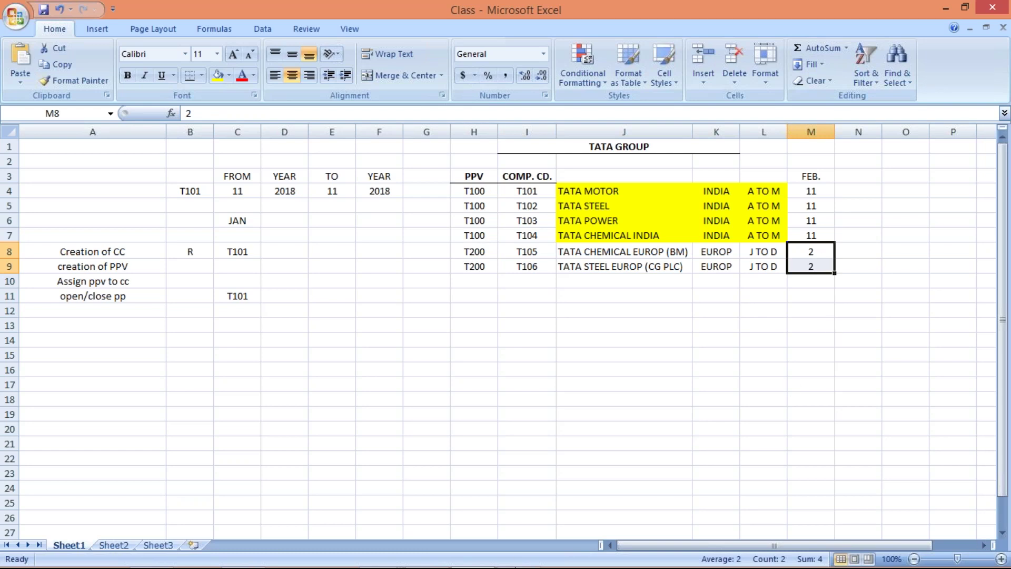
Switch to the Interview Question presentation in PowerPoint and read the variant questions and the answer slide that follows
{"action": "left_click", "coordinate": [427, 554]}
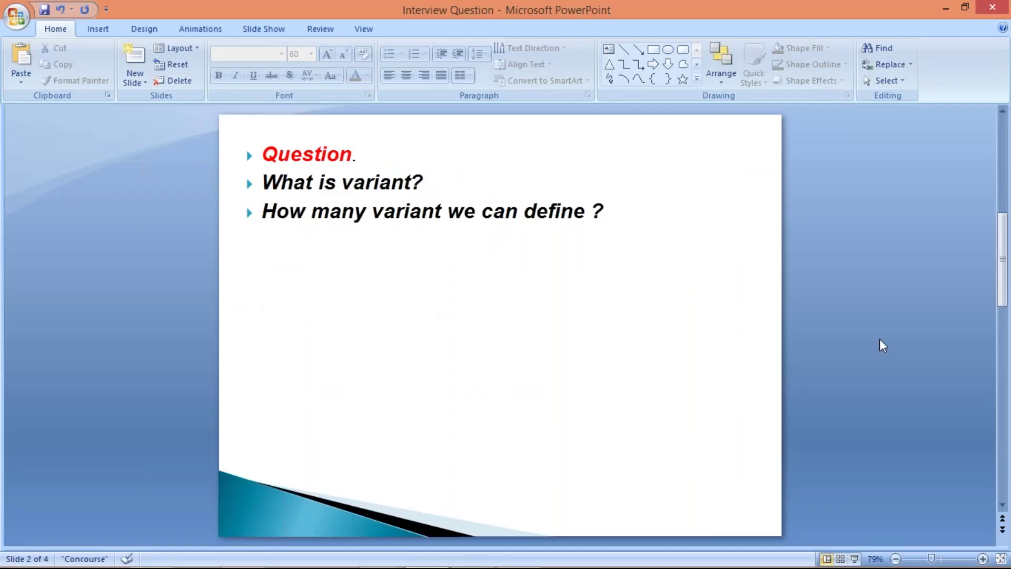
{"action": "scroll", "coordinate": [883, 345], "scroll_direction": "down", "scroll_amount": 1}
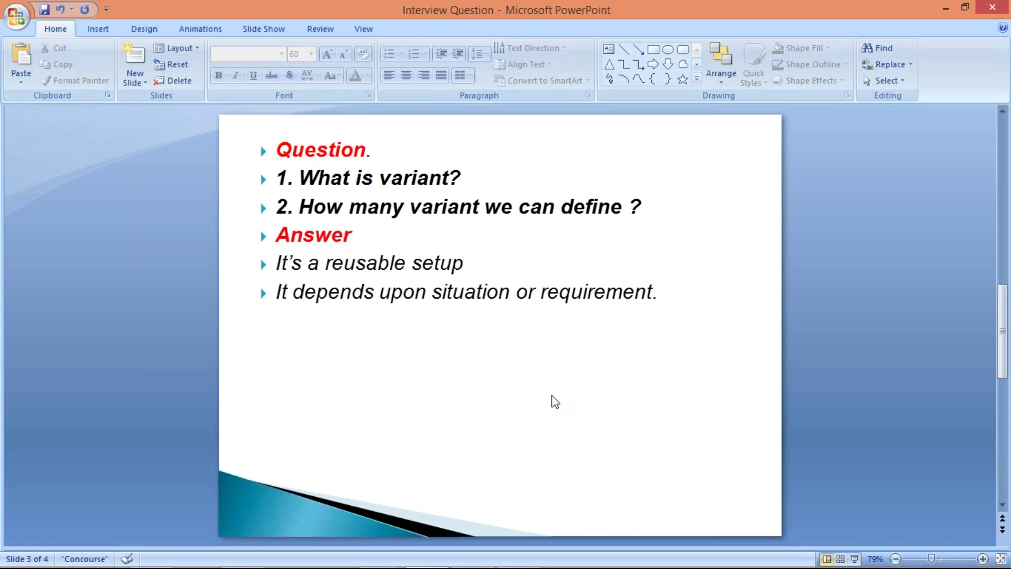
Return to the Excel sheet and review the PPV column's T100 and T200 assignments for the TATA GROUP companies
{"action": "key", "text": "alt+Tab"}
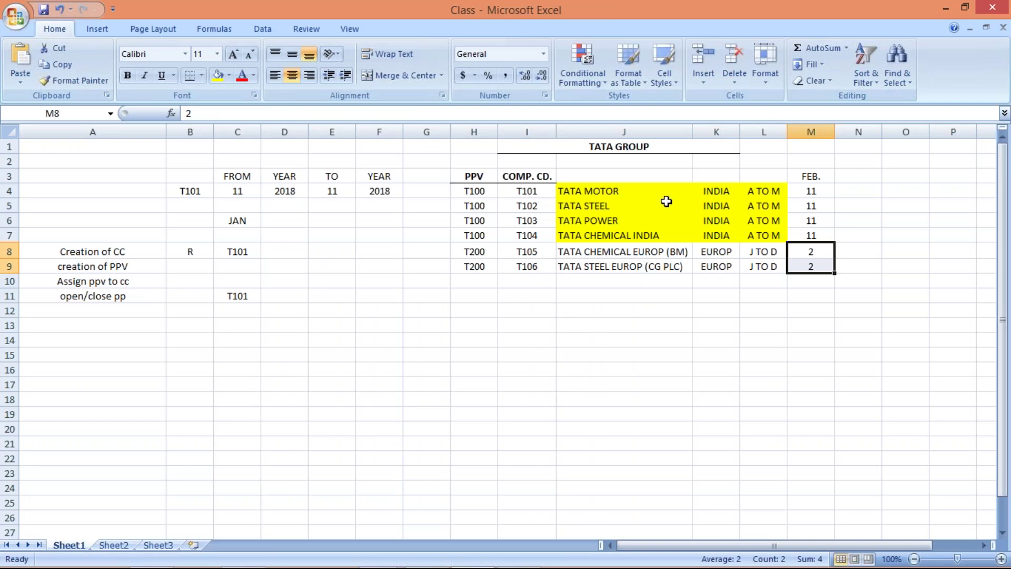
{"action": "left_click_drag", "start_coordinate": [466, 196], "coordinate": [474, 263]}
{"action": "left_click", "coordinate": [475, 301]}
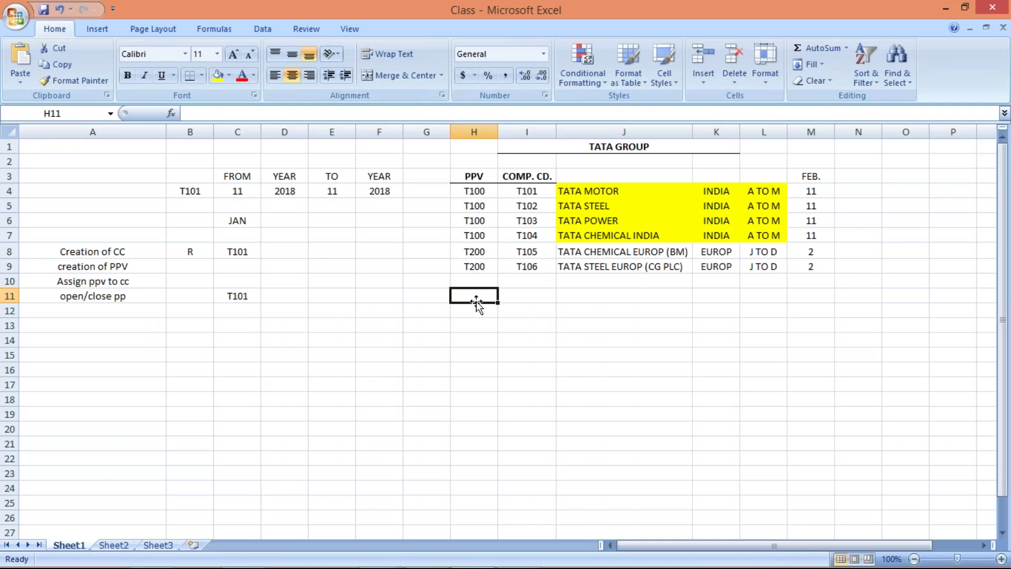
{"action": "left_click", "coordinate": [482, 285]}
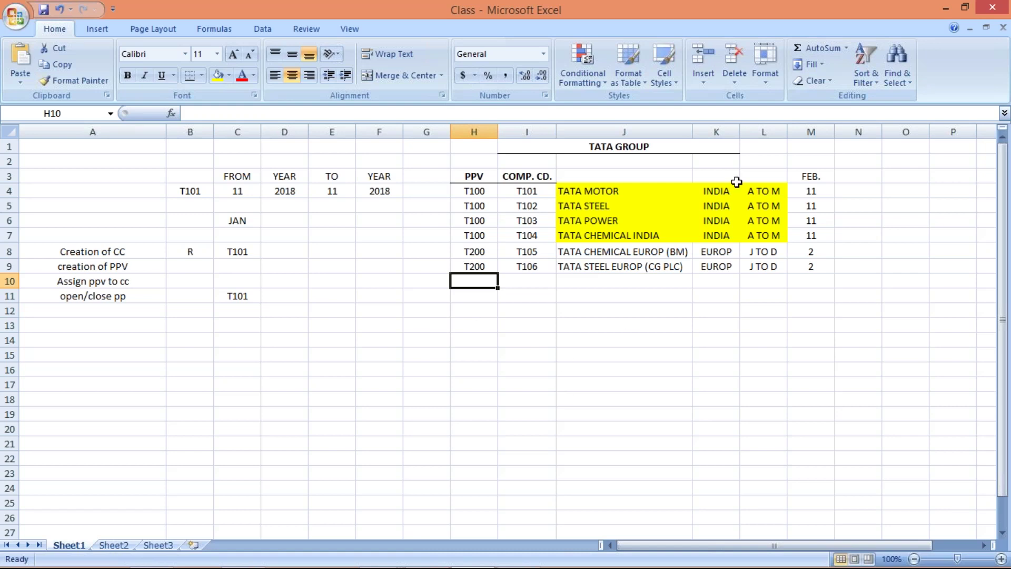
{"action": "left_click", "coordinate": [491, 337]}
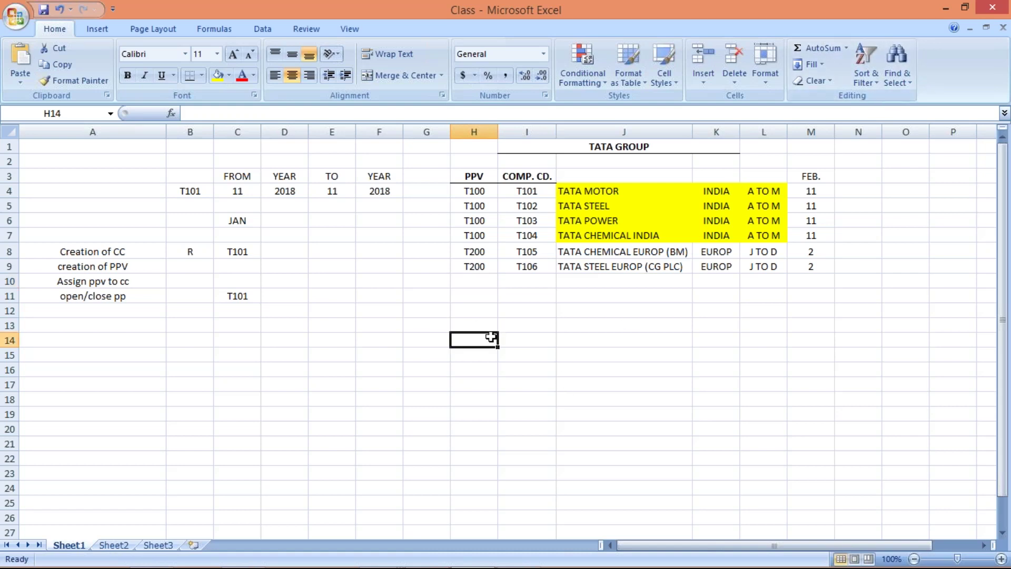